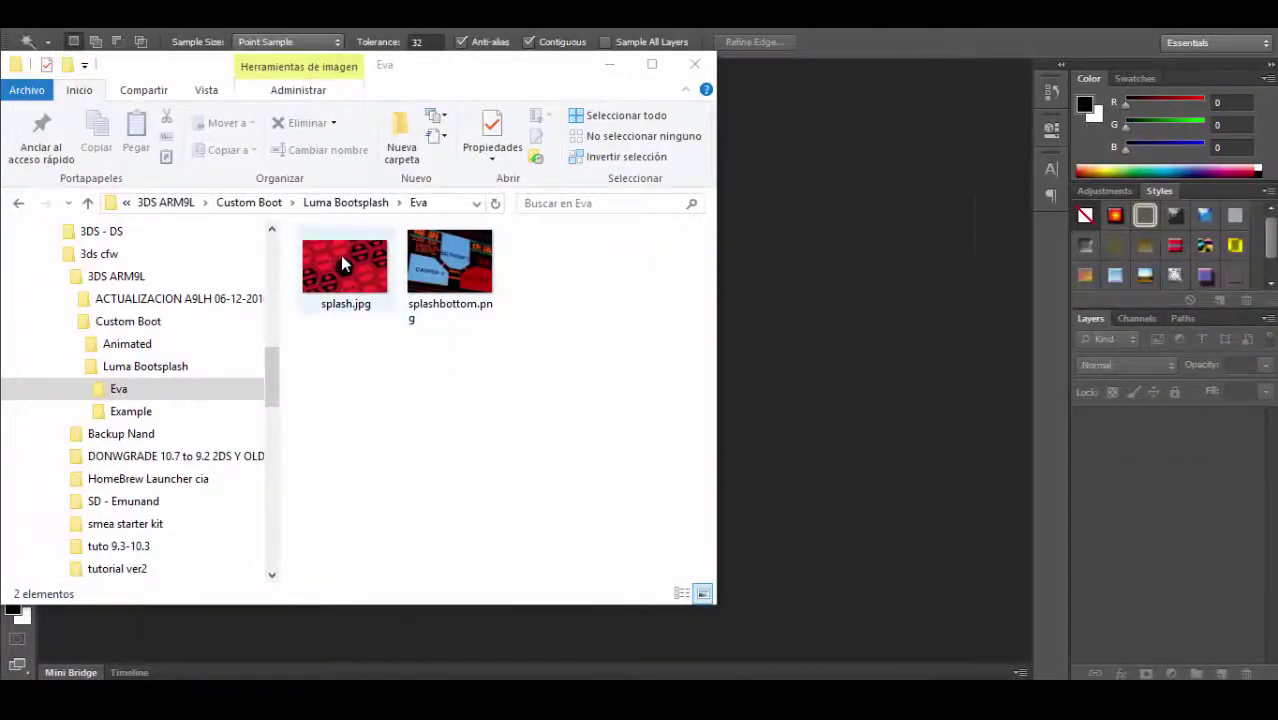
# Check the Example folder's splash.png properties, confirming its dimensions of 400 x 240 pixels
pyautogui.click(145, 416)
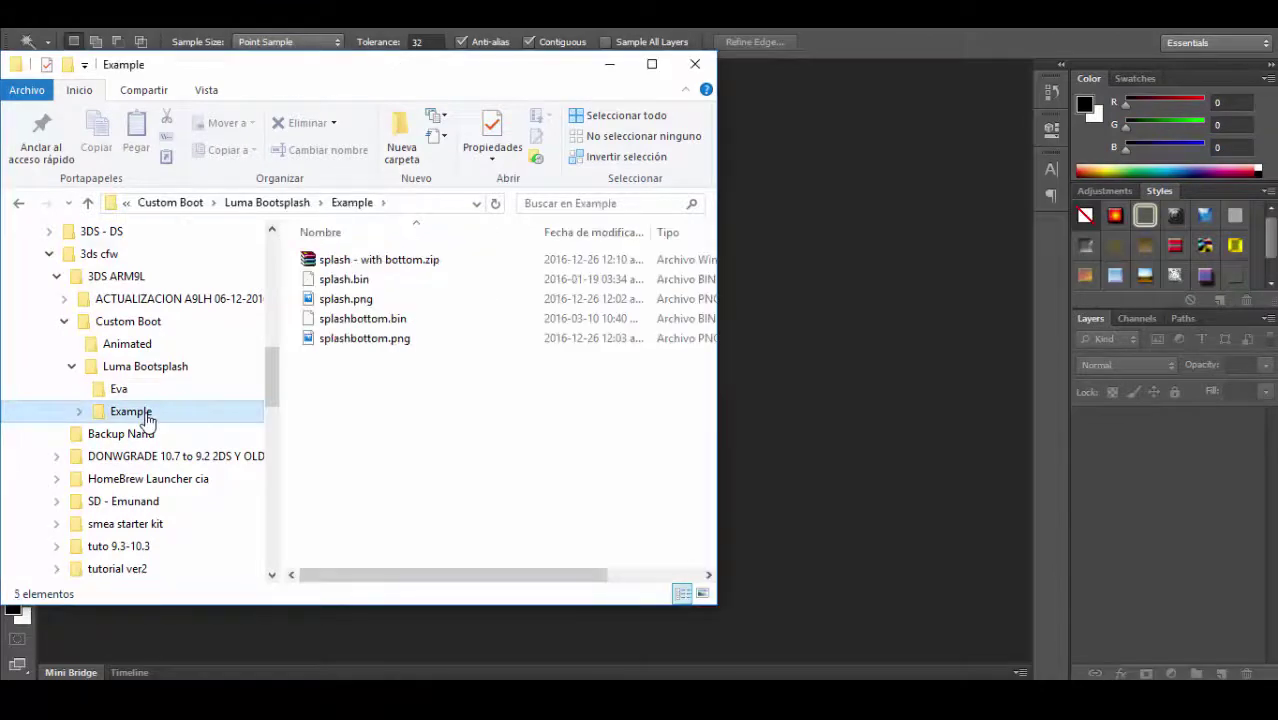
pyautogui.click(345, 299)
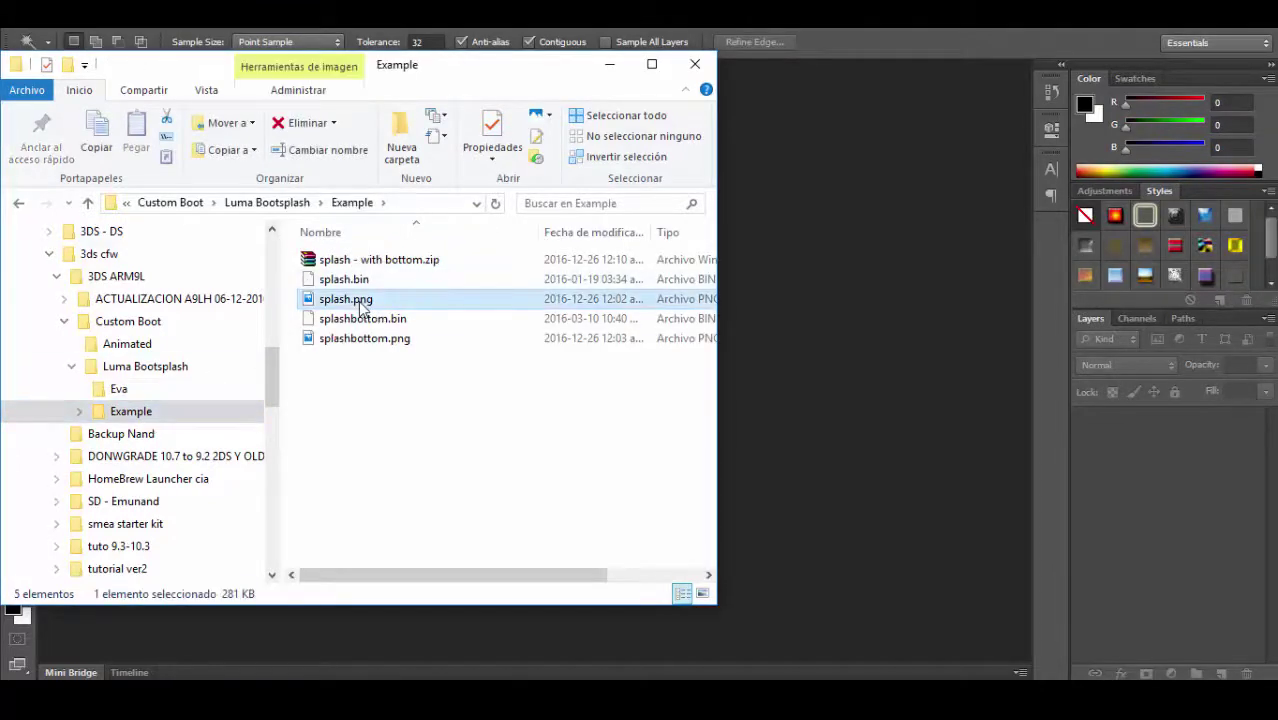
pyautogui.rightClick(363, 307)
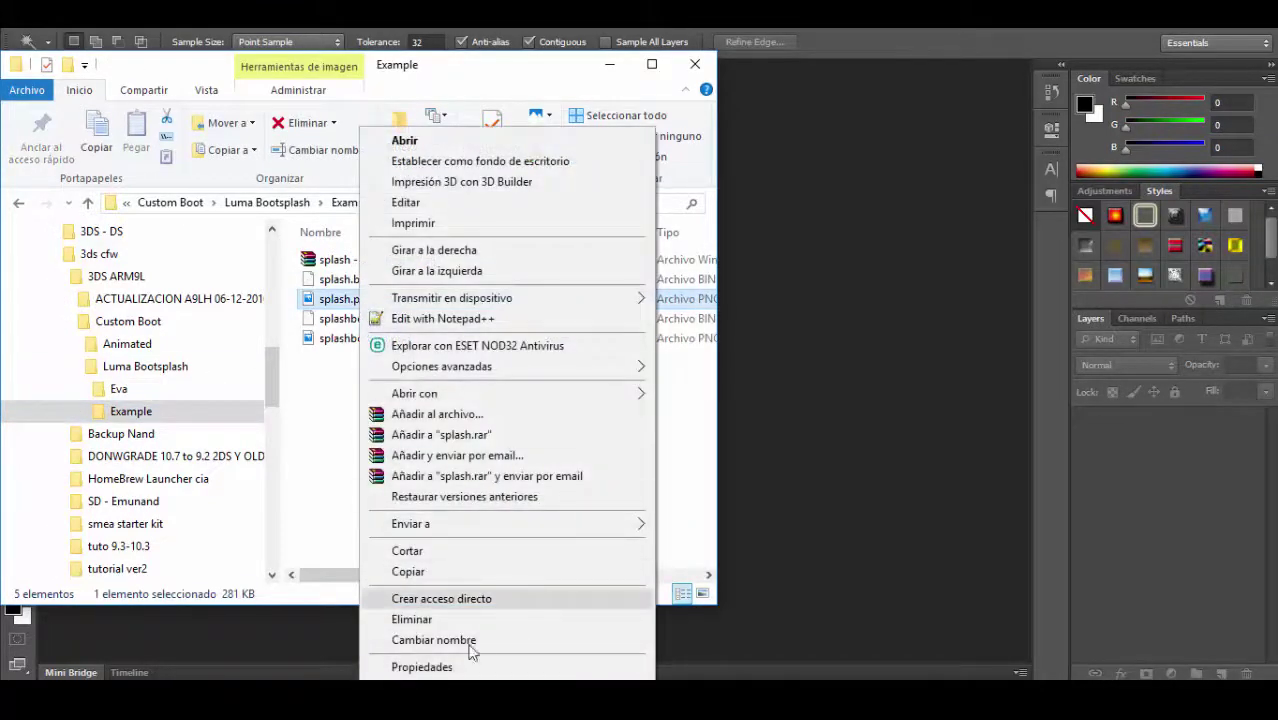
pyautogui.click(440, 667)
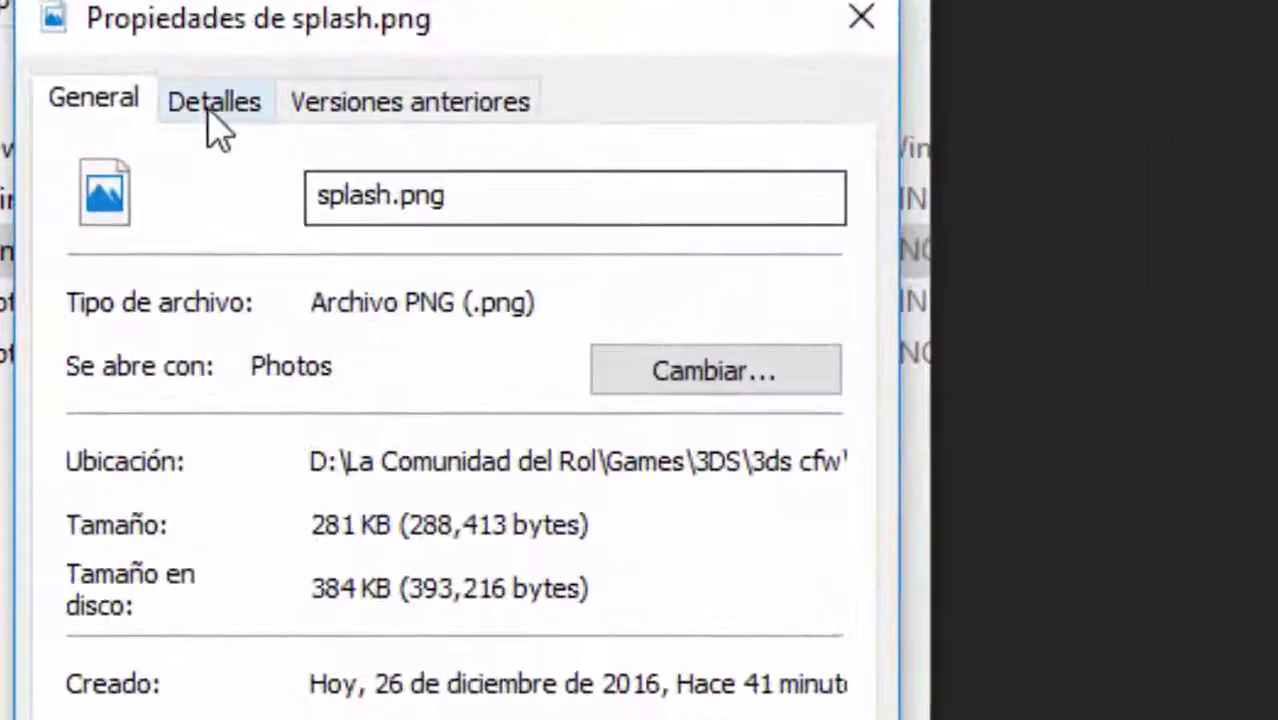
pyautogui.click(443, 240)
pyautogui.click(485, 400)
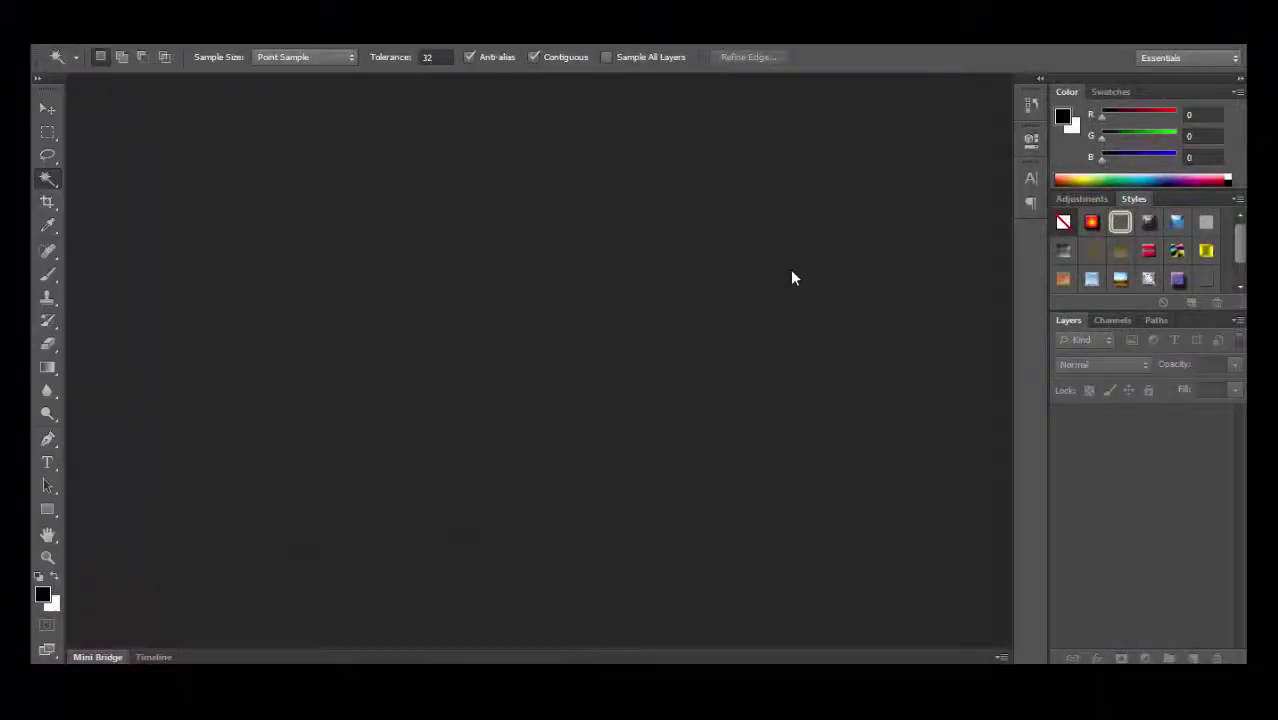
# Start a new document and enter width 400 and height 240
pyautogui.hotkey('alt', 'f')
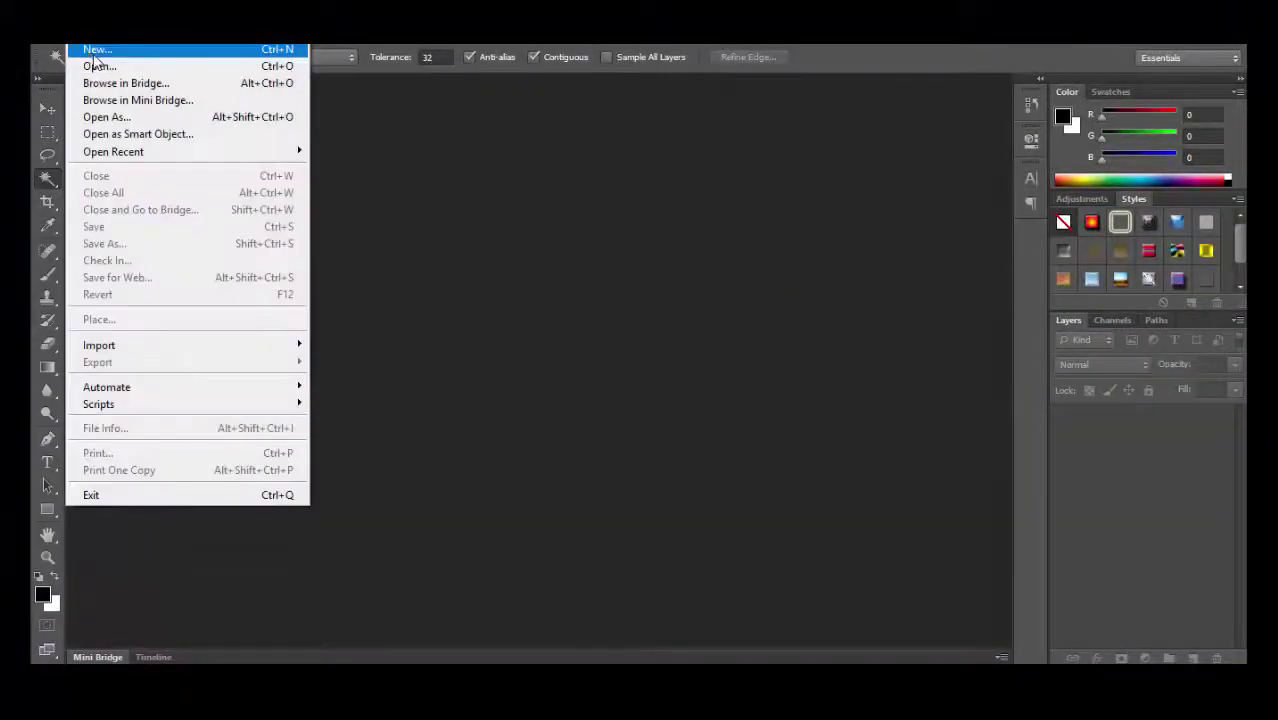
pyautogui.click(97, 50)
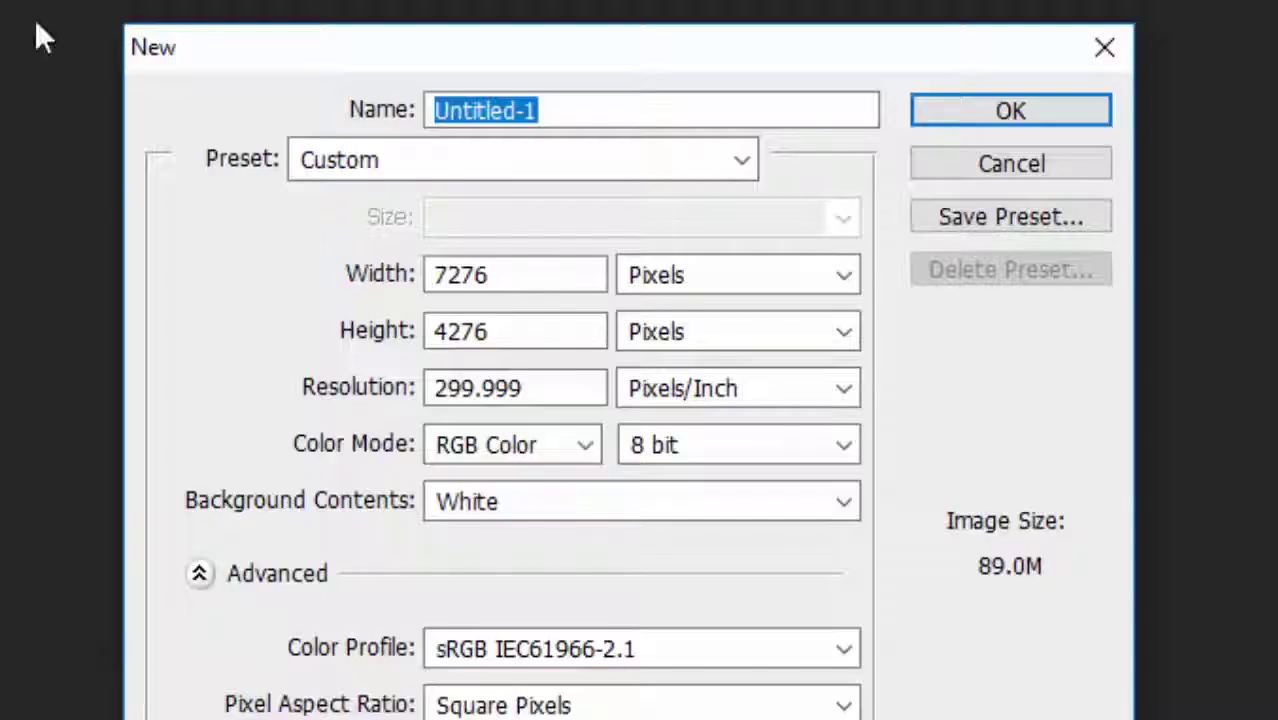
pyautogui.click(611, 248)
pyautogui.doubleClick(611, 248)
pyautogui.write('400')
pyautogui.press('Tab')
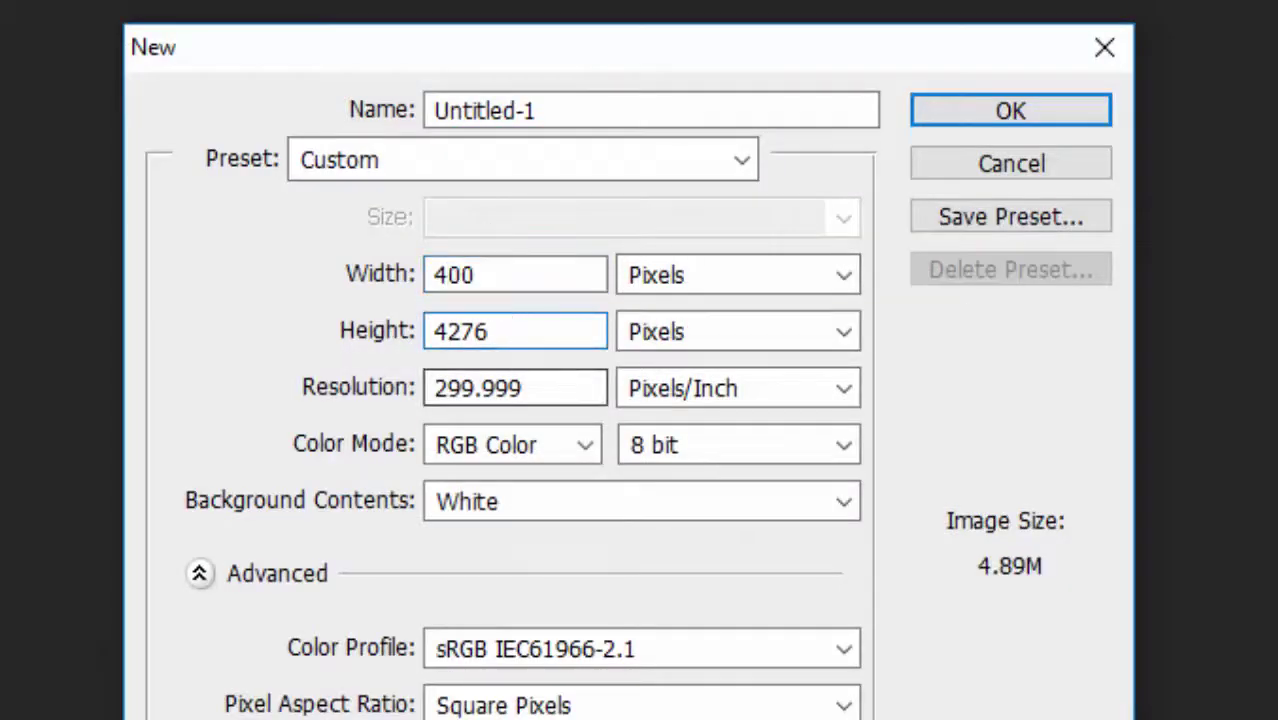
pyautogui.write('240')
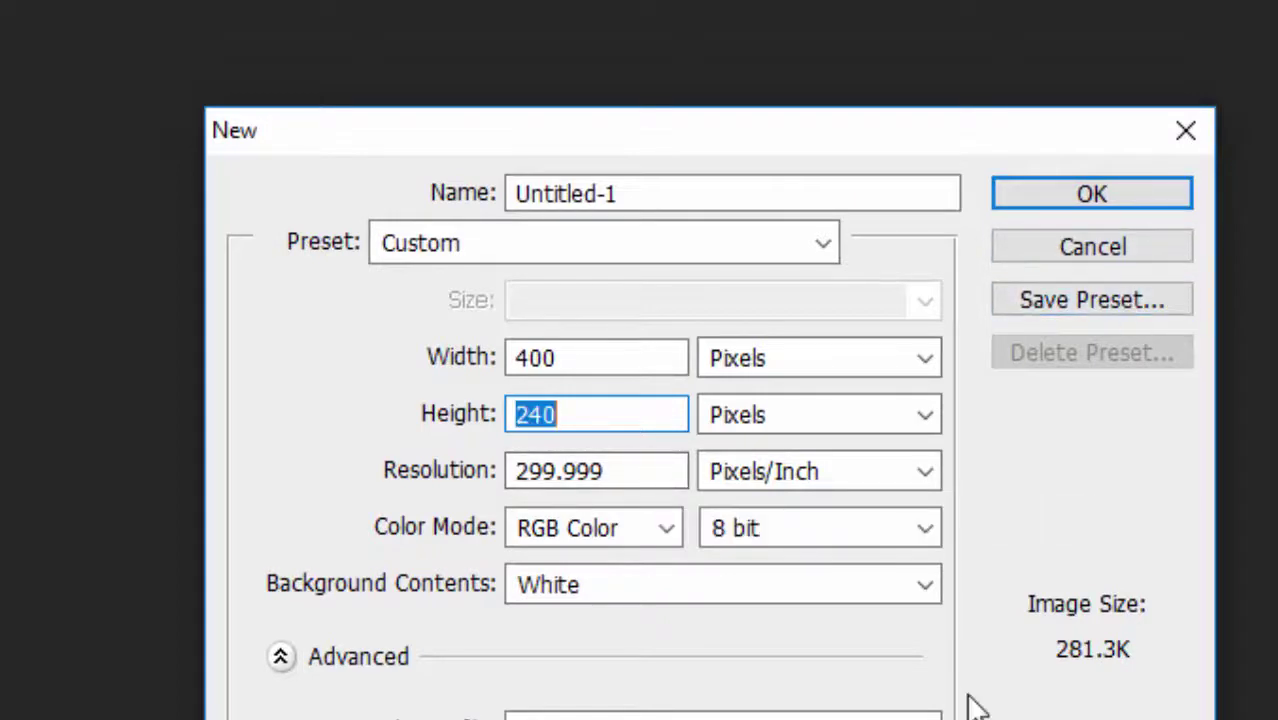
# Choose the Default Photoshop Size preset with pixels/inch resolution and pixel width and height units
pyautogui.click(812, 244)
pyautogui.click(650, 313)
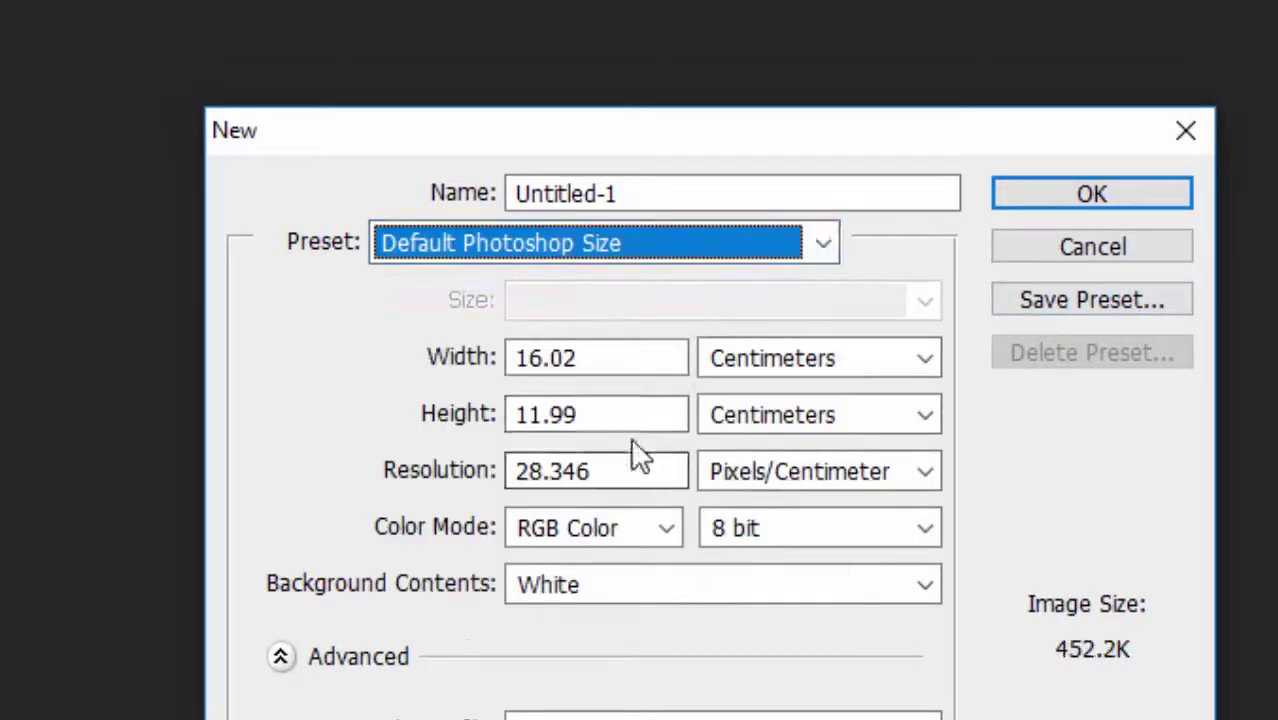
pyautogui.click(780, 477)
pyautogui.click(787, 510)
pyautogui.click(812, 358)
pyautogui.click(774, 394)
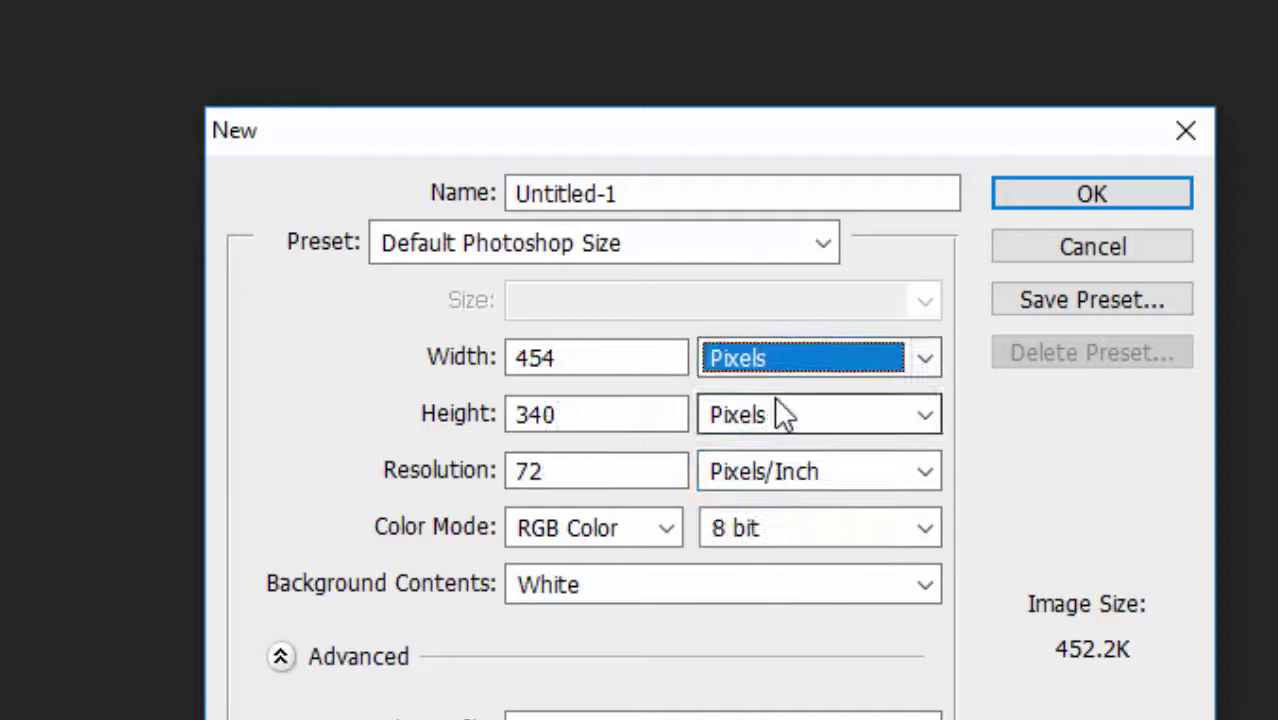
pyautogui.click(774, 414)
pyautogui.click(756, 456)
# Re-enter 400 x 240 pixels and name the document splash
pyautogui.doubleClick(598, 358)
pyautogui.press('BackSpace')
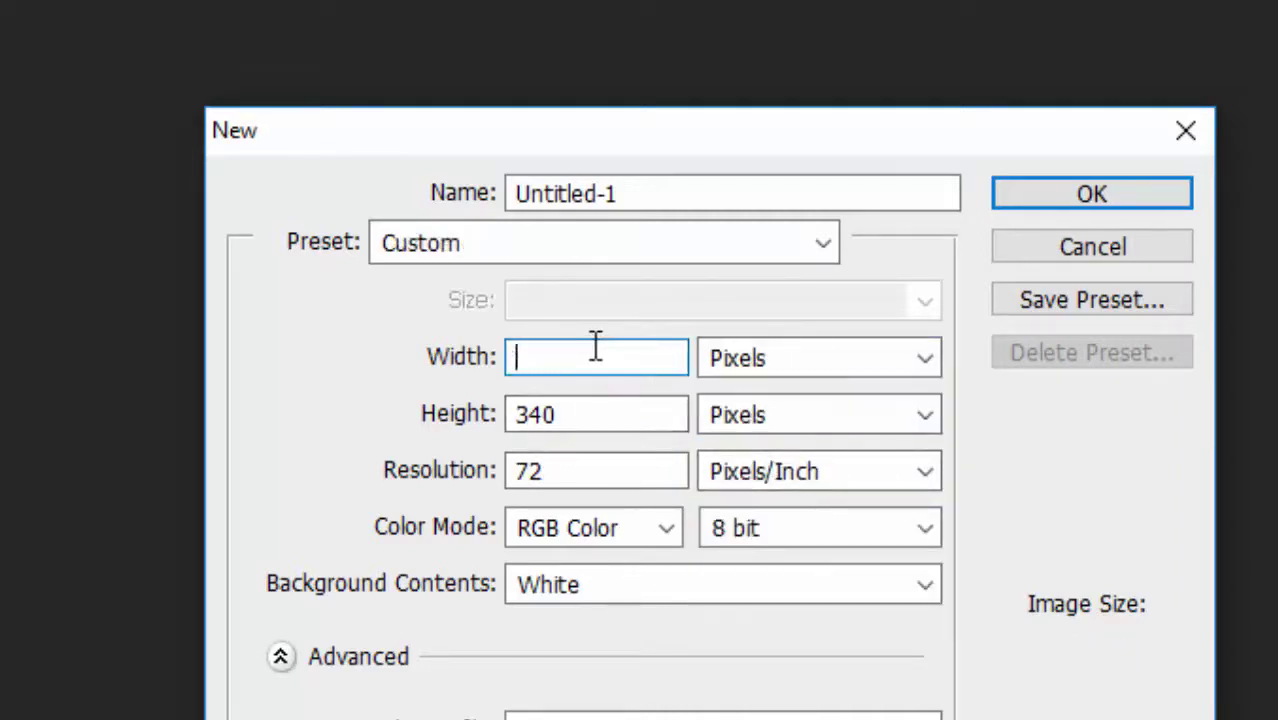
pyautogui.write('400')
pyautogui.press('Tab')
pyautogui.hotkey('alt', 'Tab')
pyautogui.hotkey('alt', 'Tab')
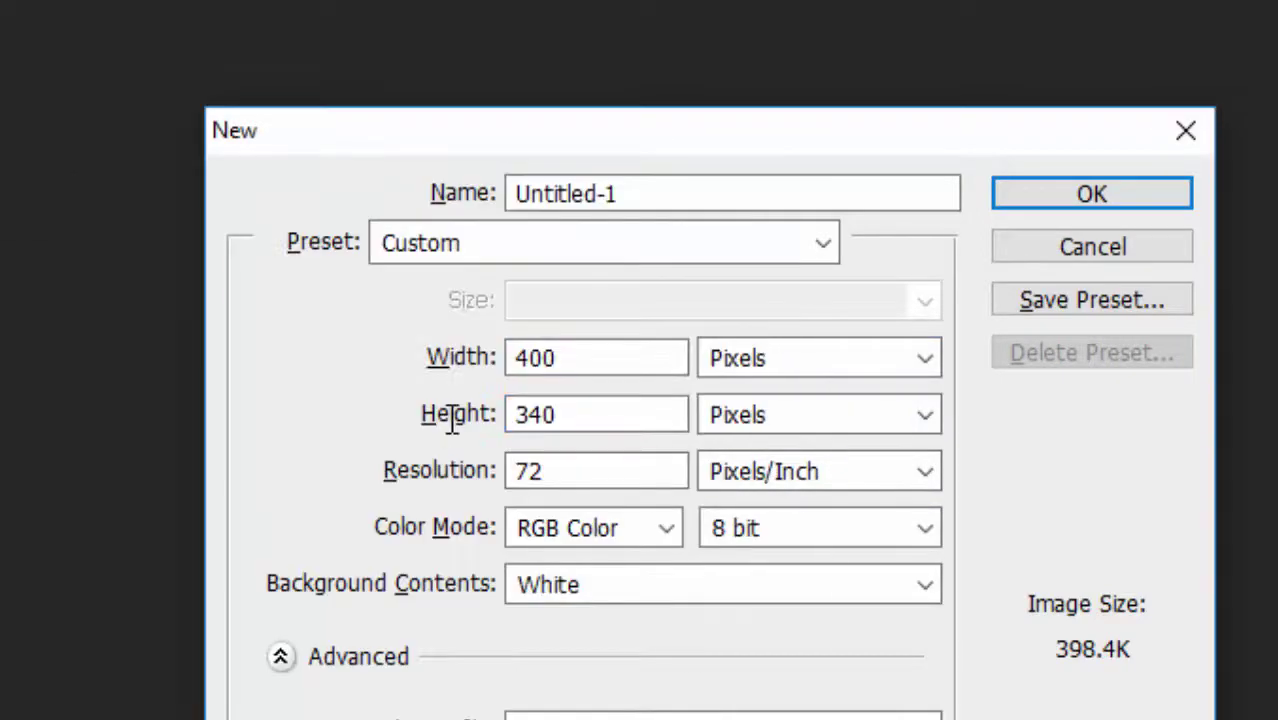
pyautogui.write('240')
pyautogui.click(624, 194)
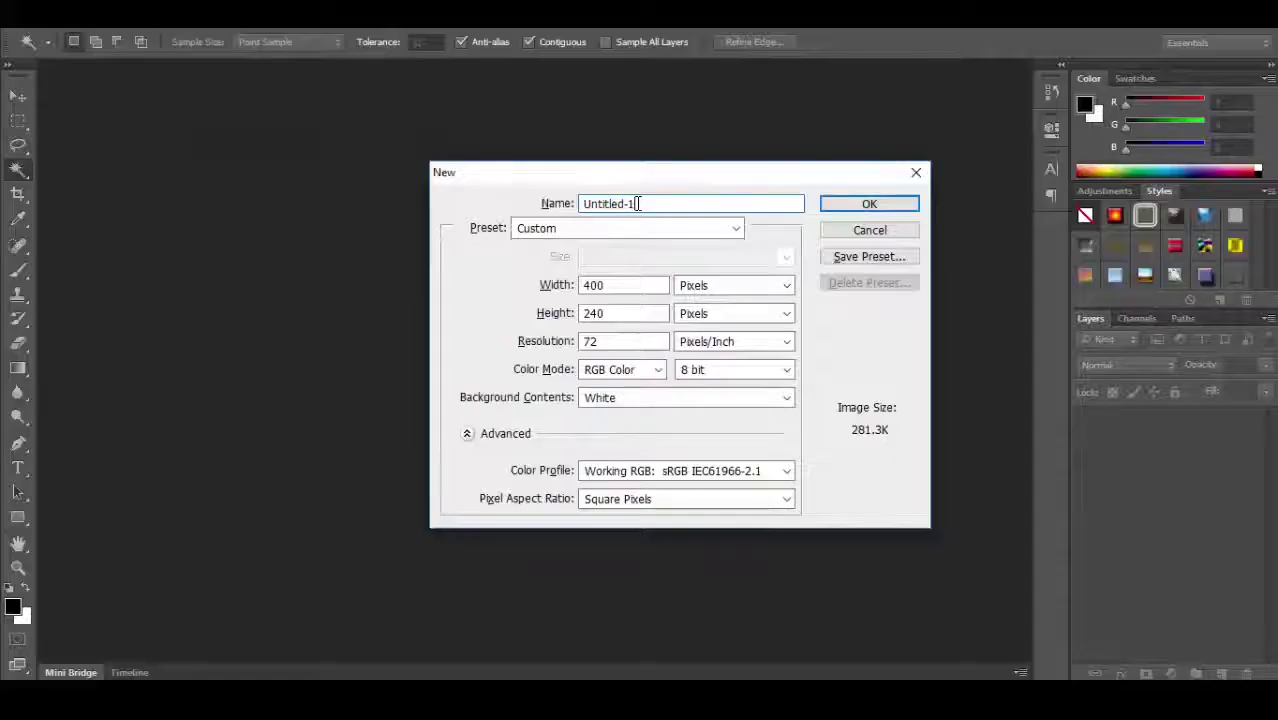
pyautogui.click(545, 204)
pyautogui.write('plash')
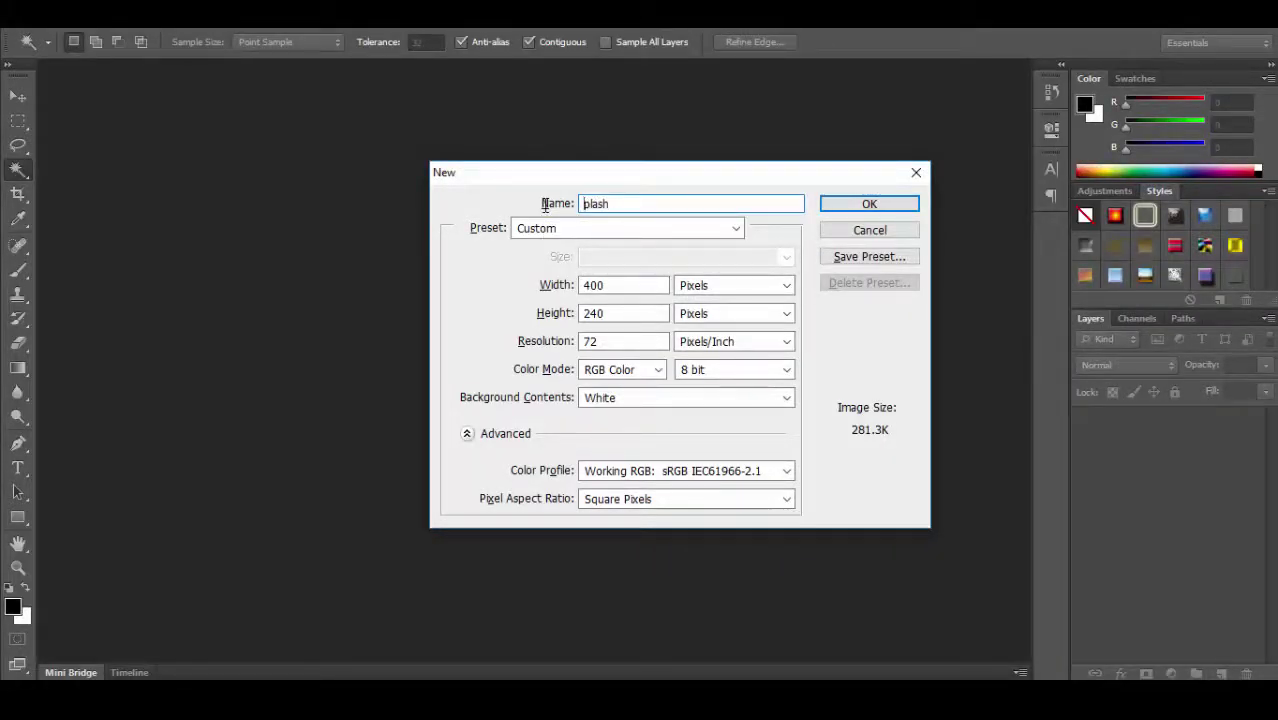
pyautogui.write('s')
# Create the splash document and drag splash.jpg from the Eva folder onto its canvas
pyautogui.click(846, 204)
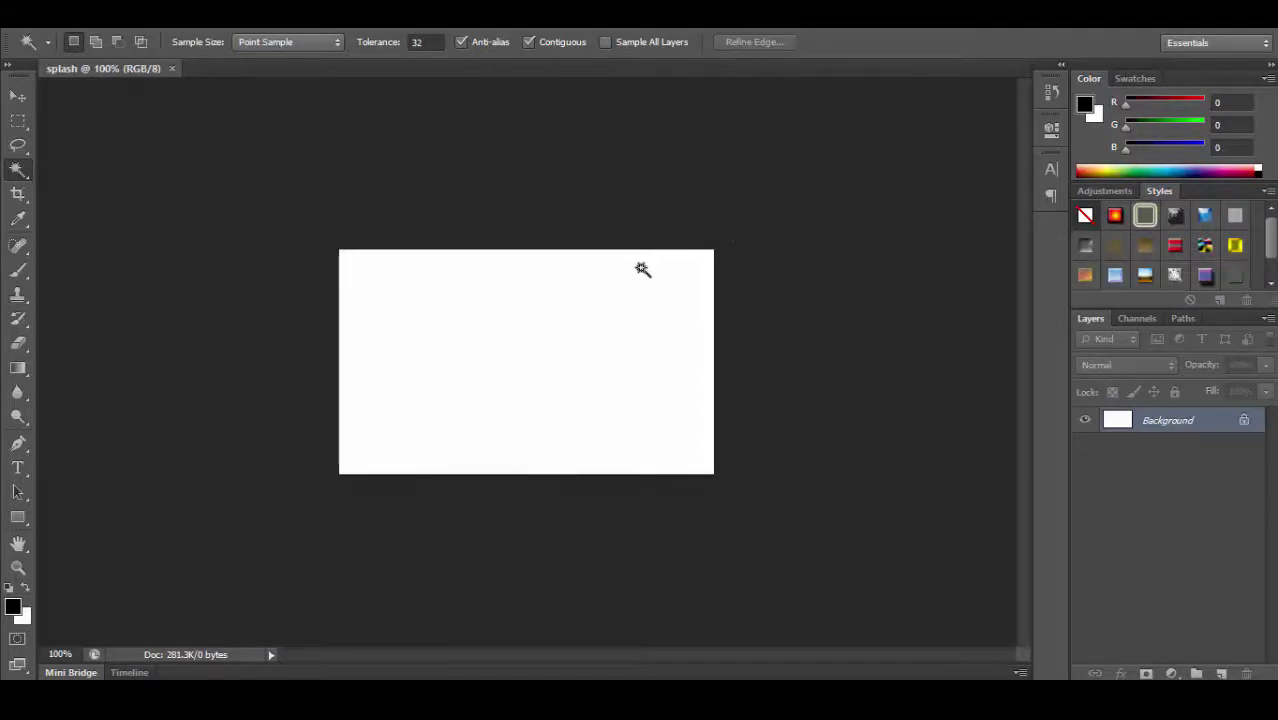
pyautogui.hotkey('alt', 'Tab')
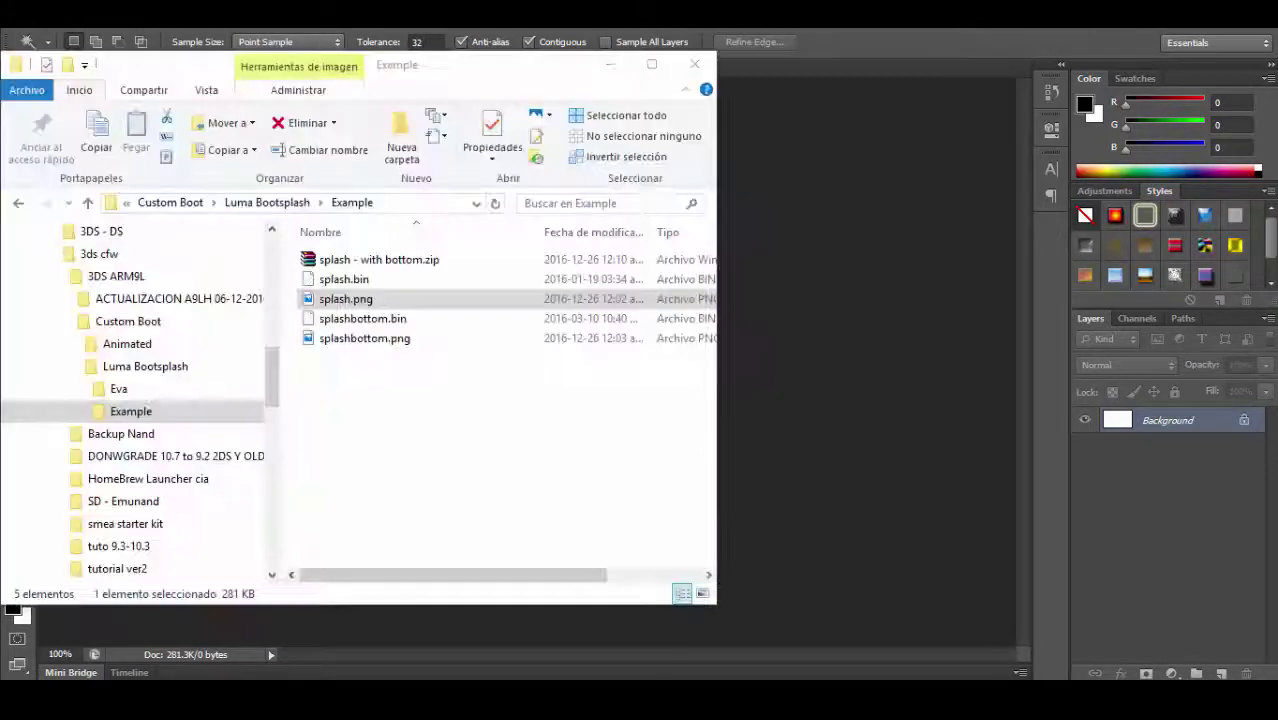
pyautogui.click(177, 395)
pyautogui.click(341, 268)
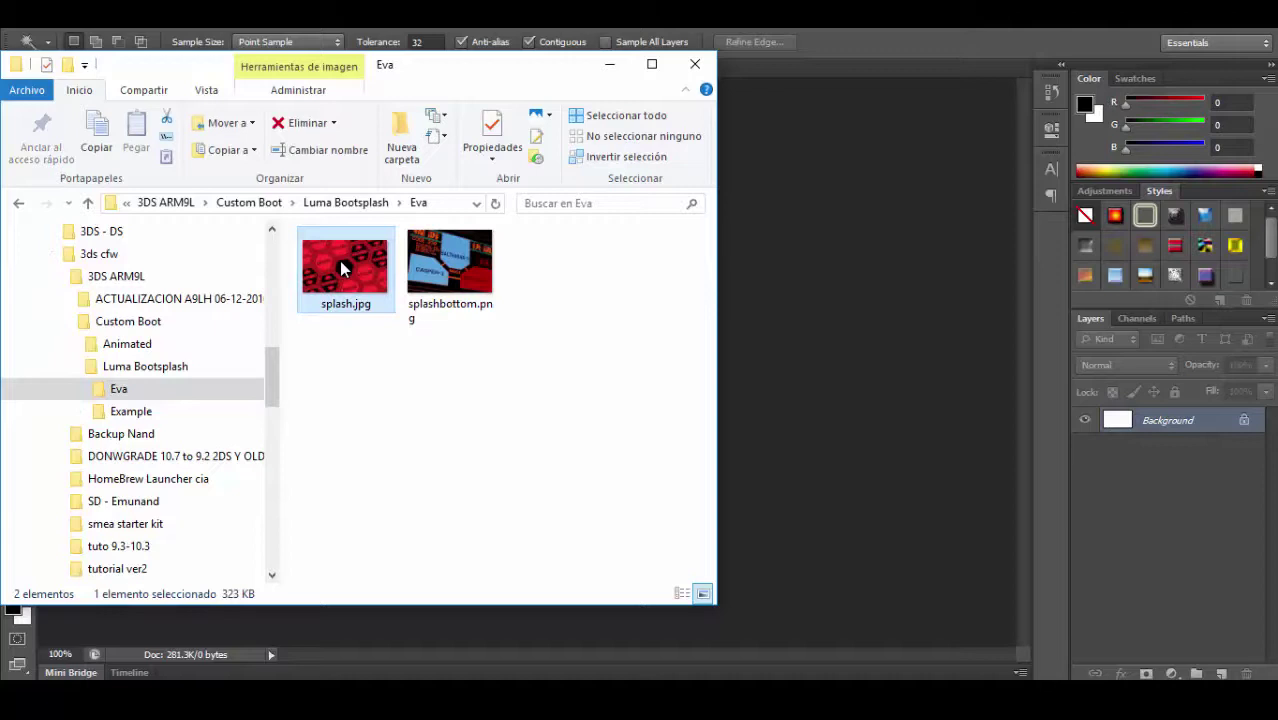
pyautogui.moveTo(341, 268); pyautogui.dragTo(809, 213)
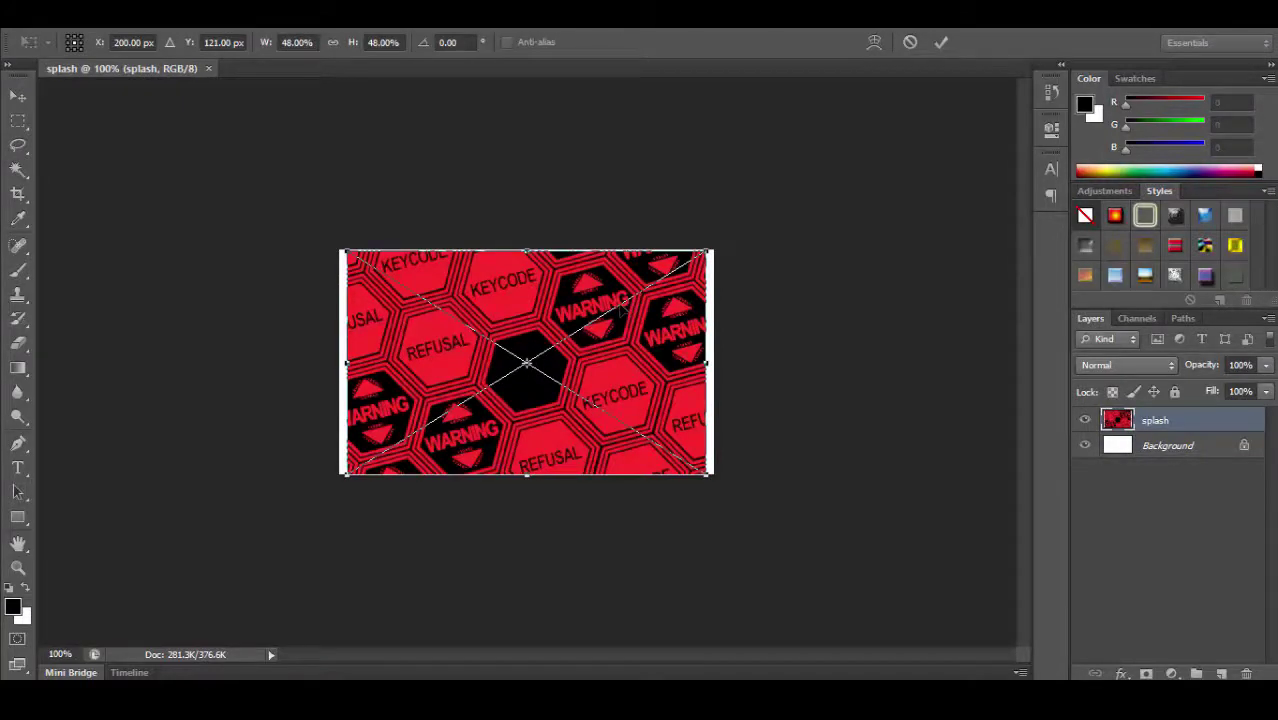
# Stretch the placed image to the canvas's left and right edges at 200% zoom and commit it
pyautogui.hotkey('ctrl', '+')
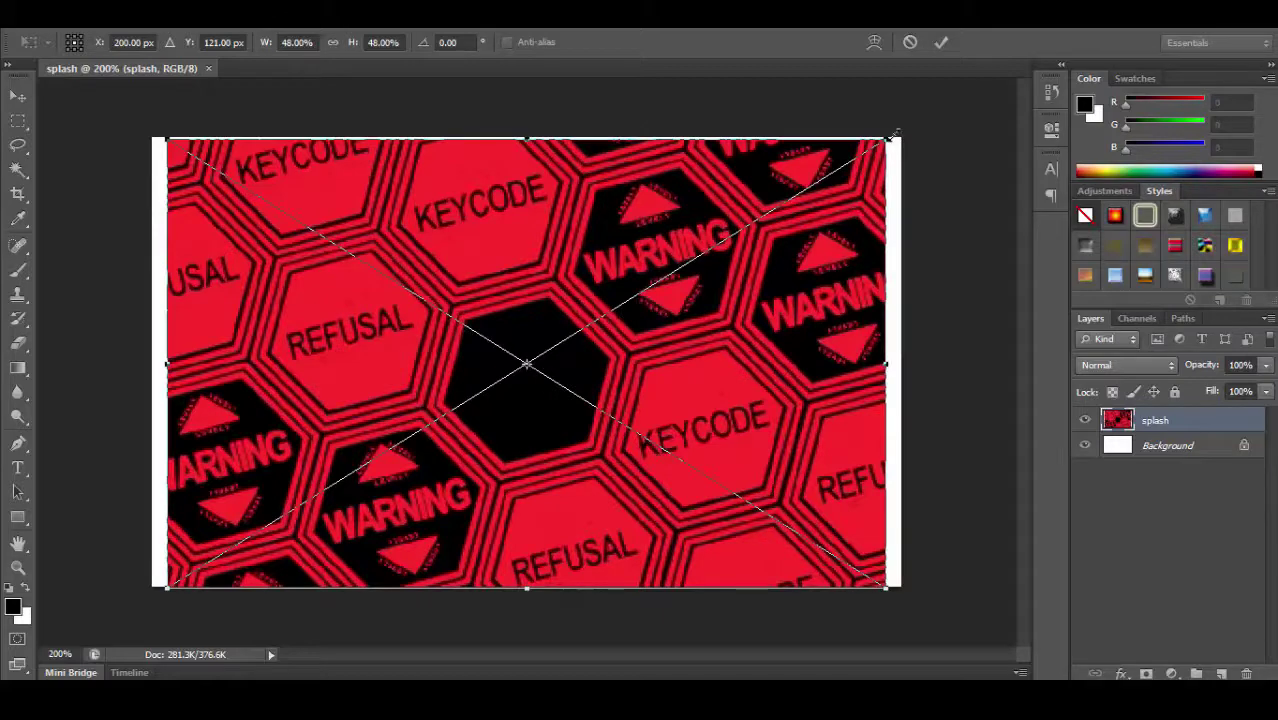
pyautogui.moveTo(891, 140); pyautogui.dragTo(903, 135)
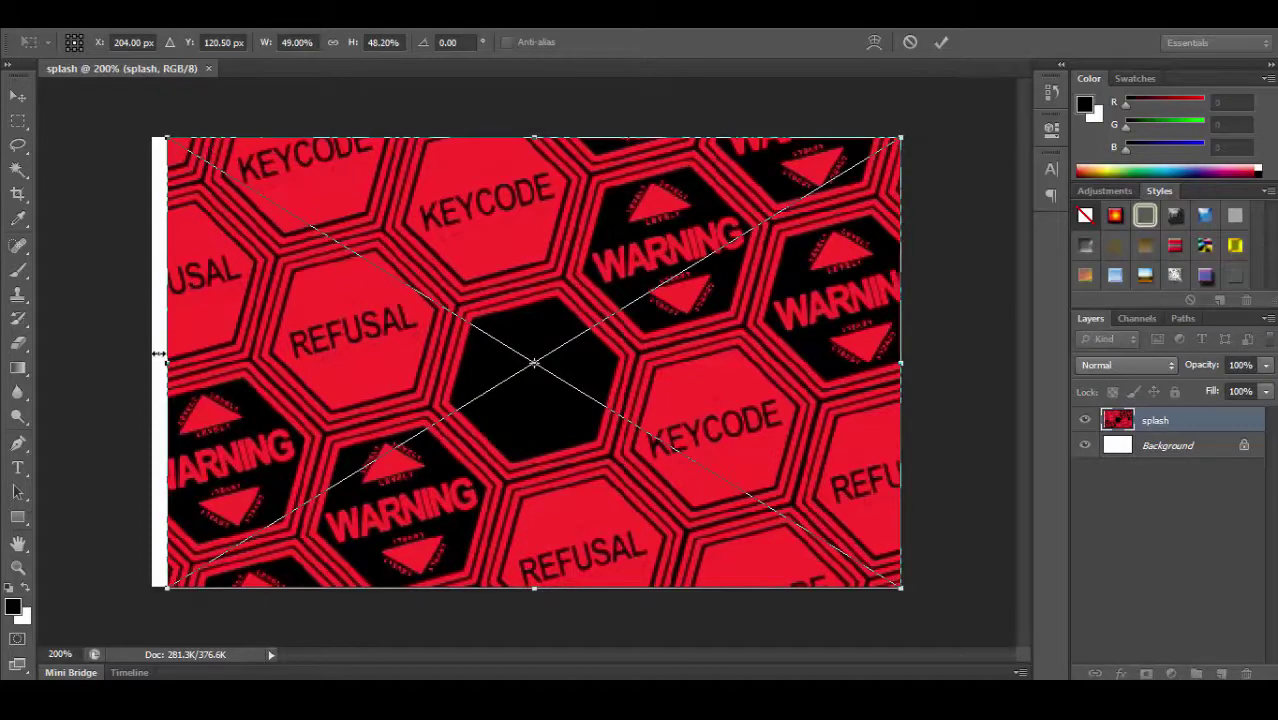
pyautogui.moveTo(164, 364); pyautogui.dragTo(148, 363)
pyautogui.press('Return')
pyautogui.press('w')
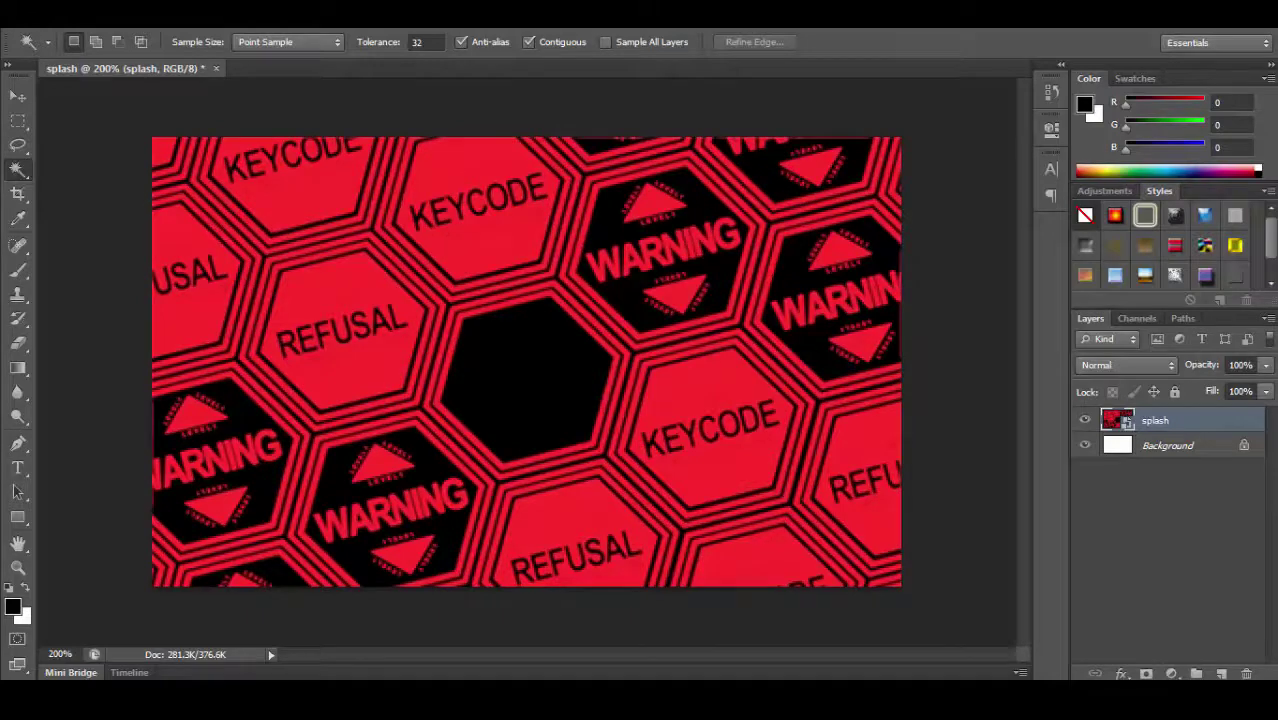
# Save the image as splash.psd in Custom Boot\Luma Bootsplash\Eva, accepting the compatibility option
pyautogui.hotkey('alt', 'Tab')
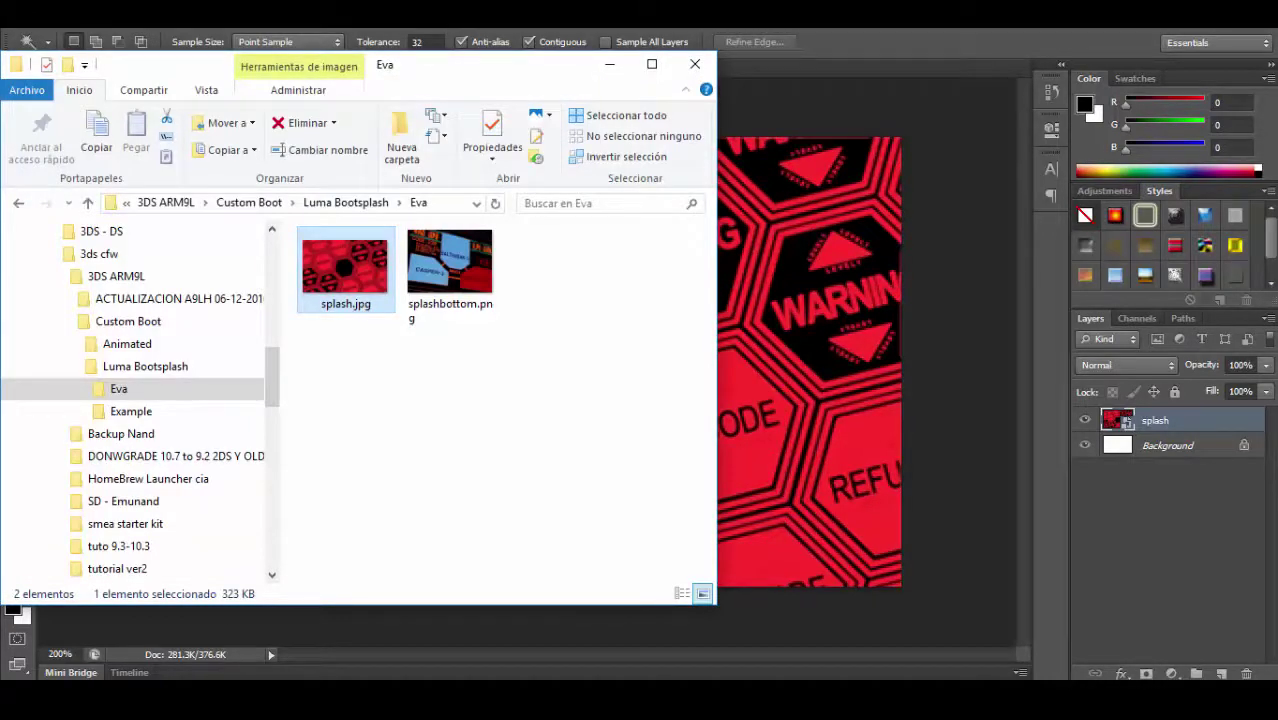
pyautogui.hotkey('alt', 'Tab')
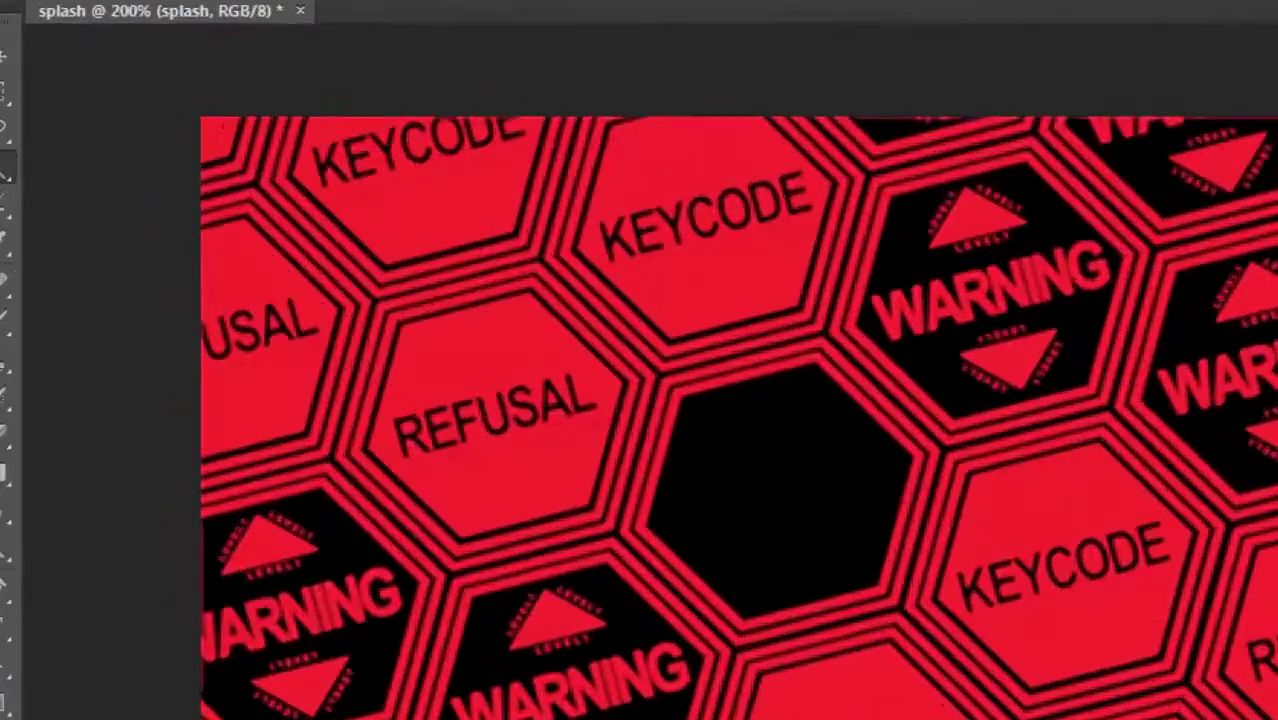
pyautogui.hotkey('alt', 'f')
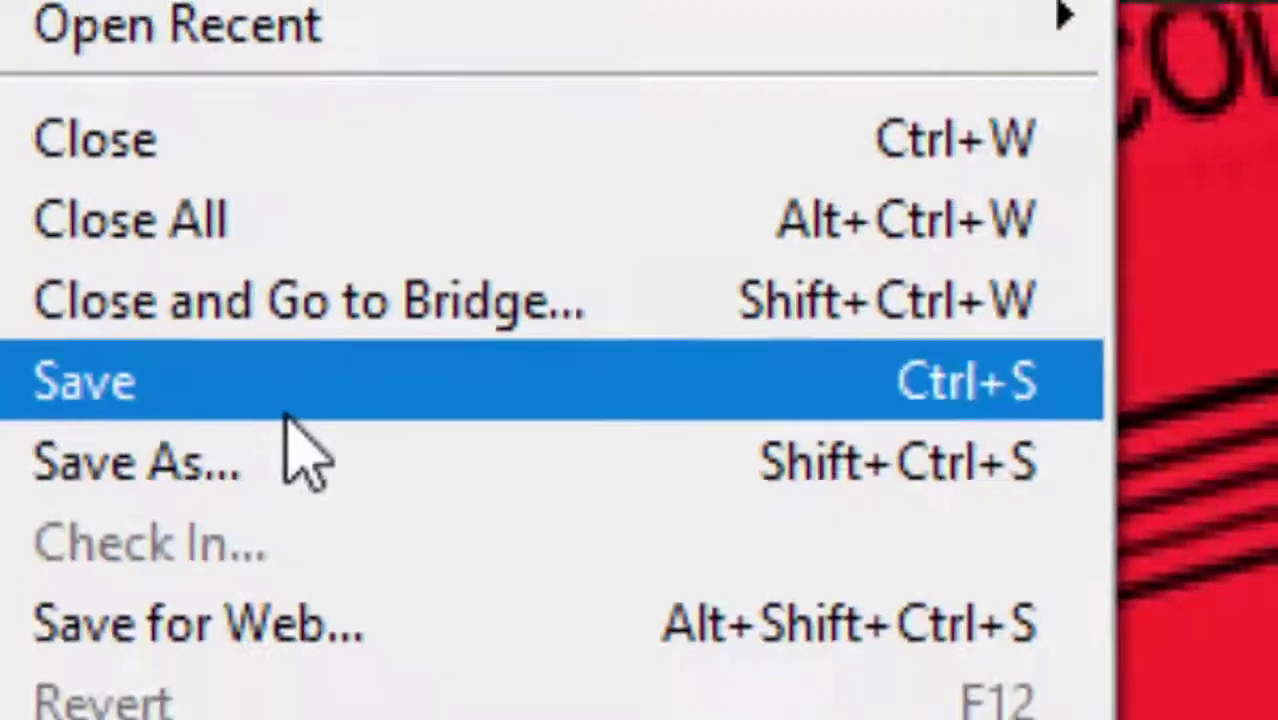
pyautogui.click(300, 495)
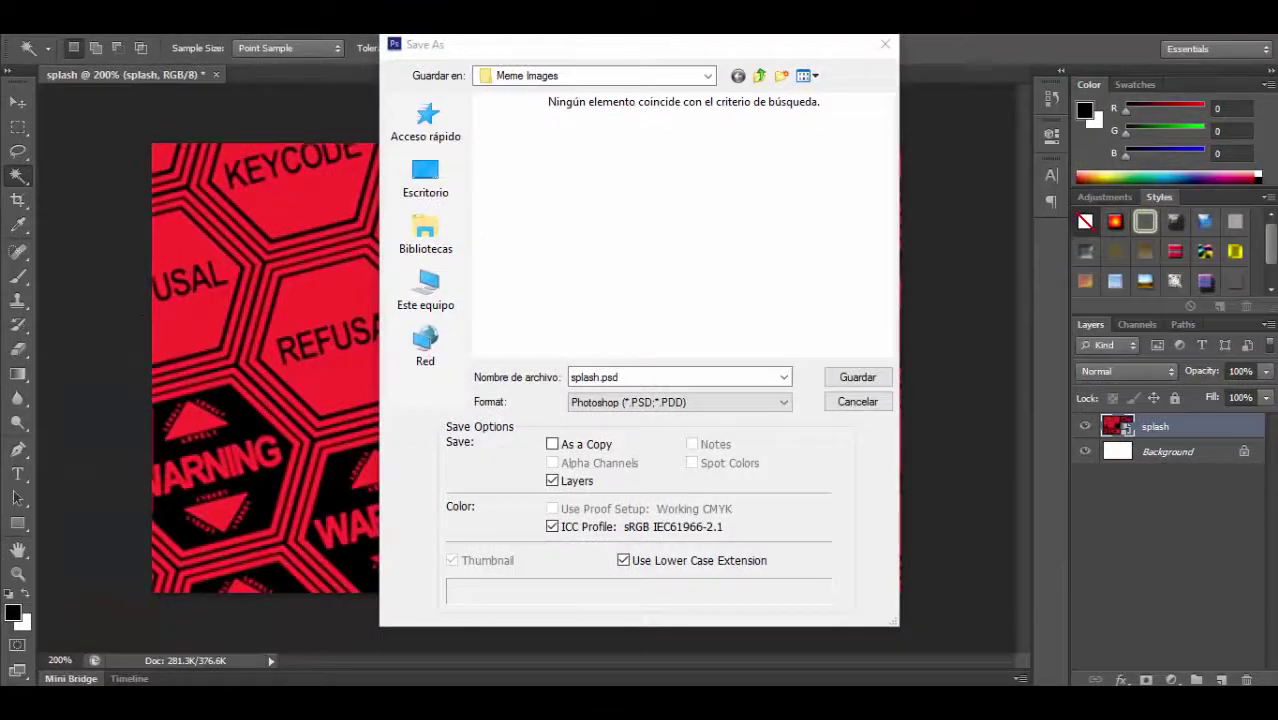
pyautogui.hotkey('alt', 'Tab')
pyautogui.click(446, 212)
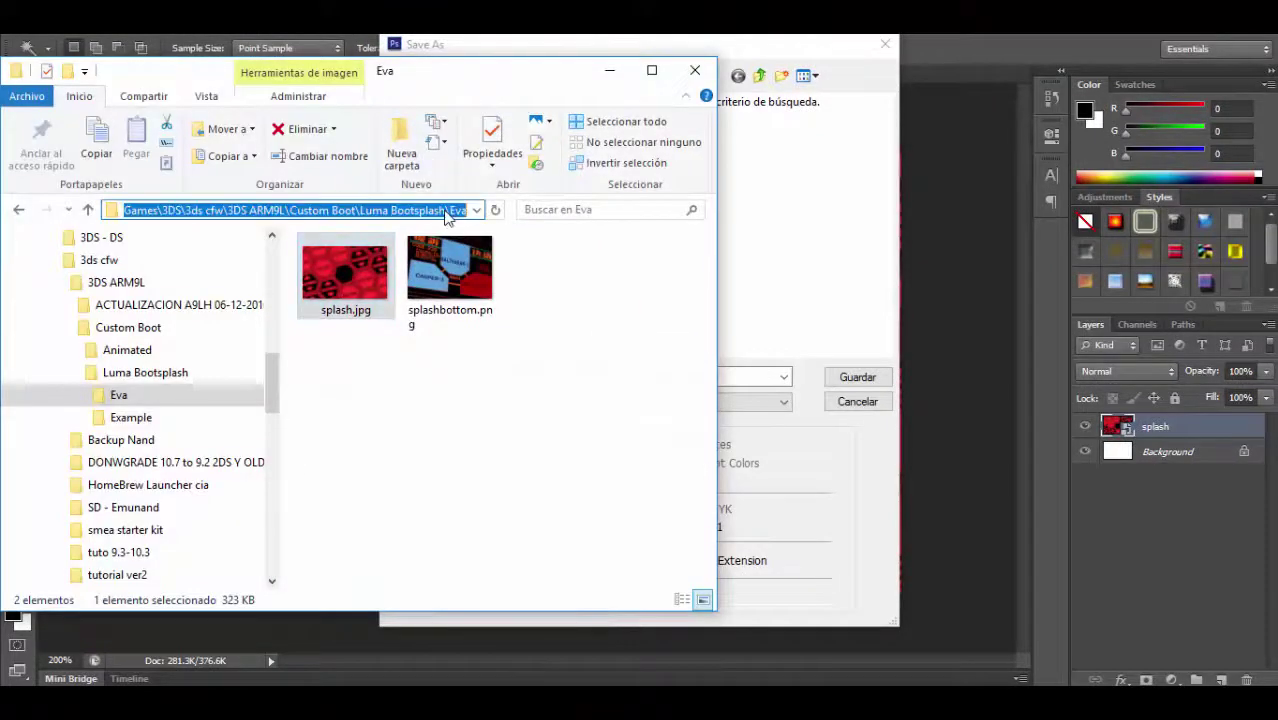
pyautogui.click(759, 165)
pyautogui.click(622, 77)
pyautogui.click(528, 245)
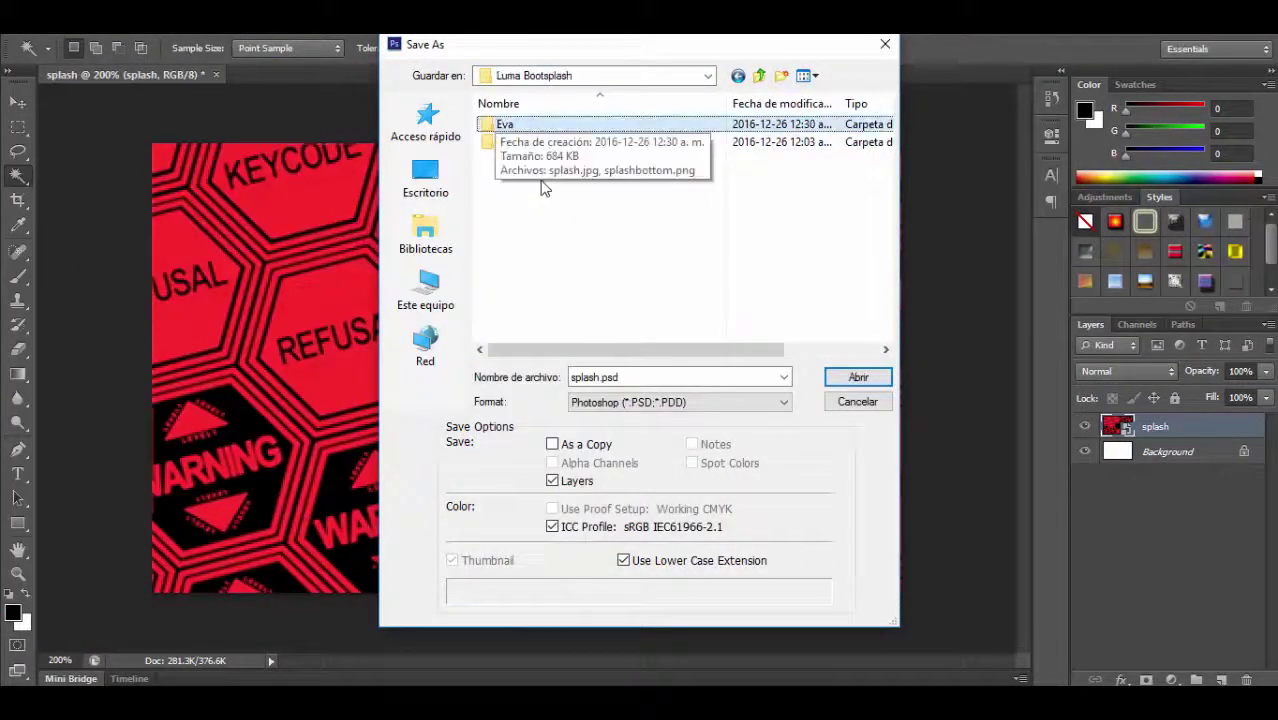
pyautogui.press('Return')
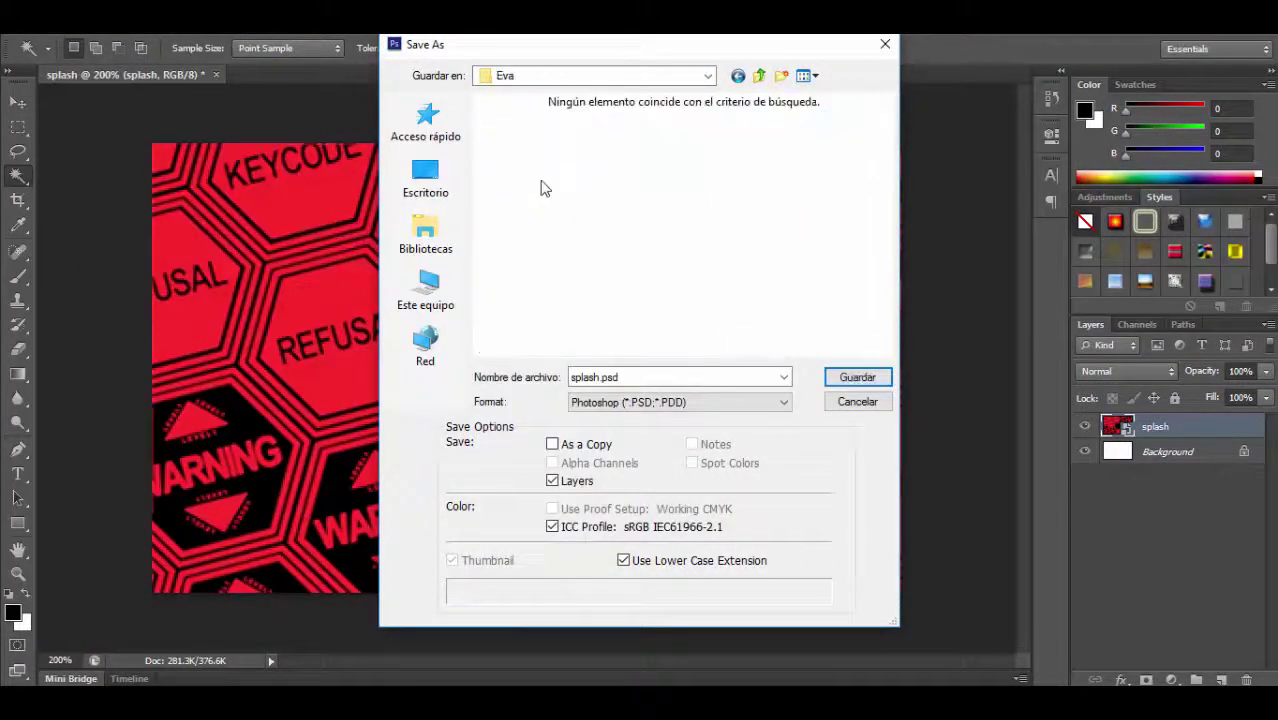
pyautogui.click(858, 378)
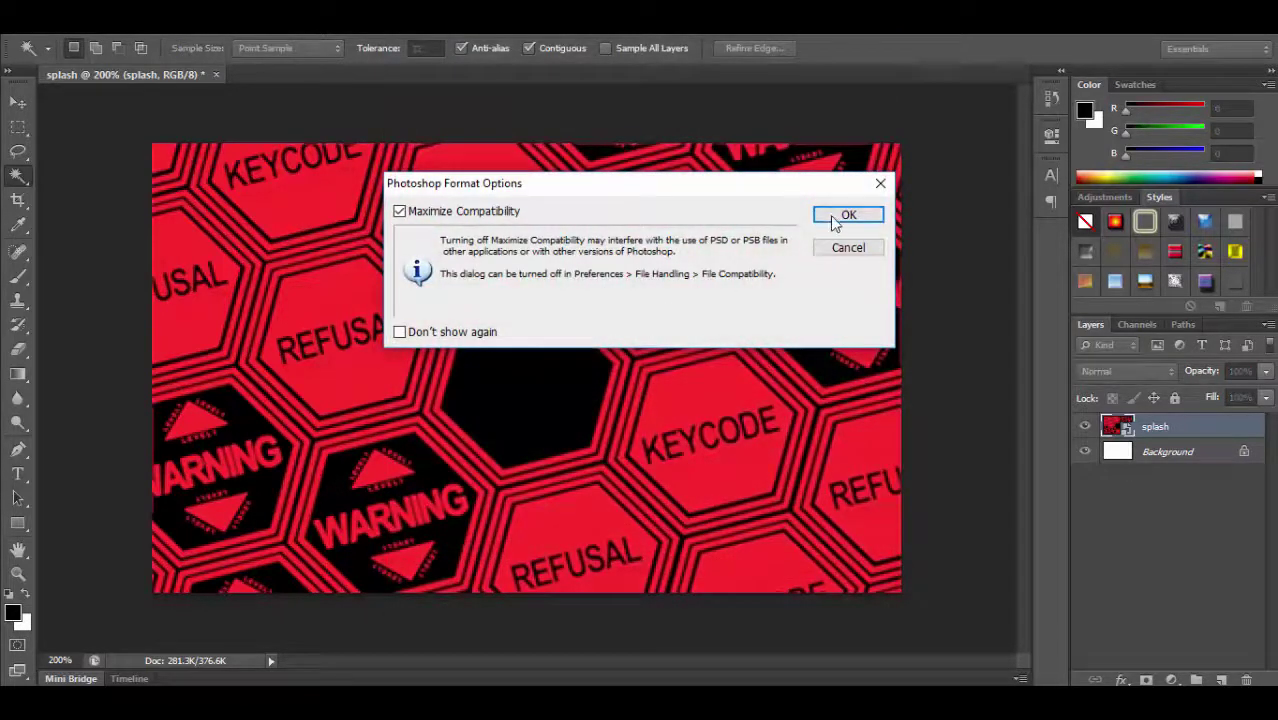
pyautogui.click(838, 217)
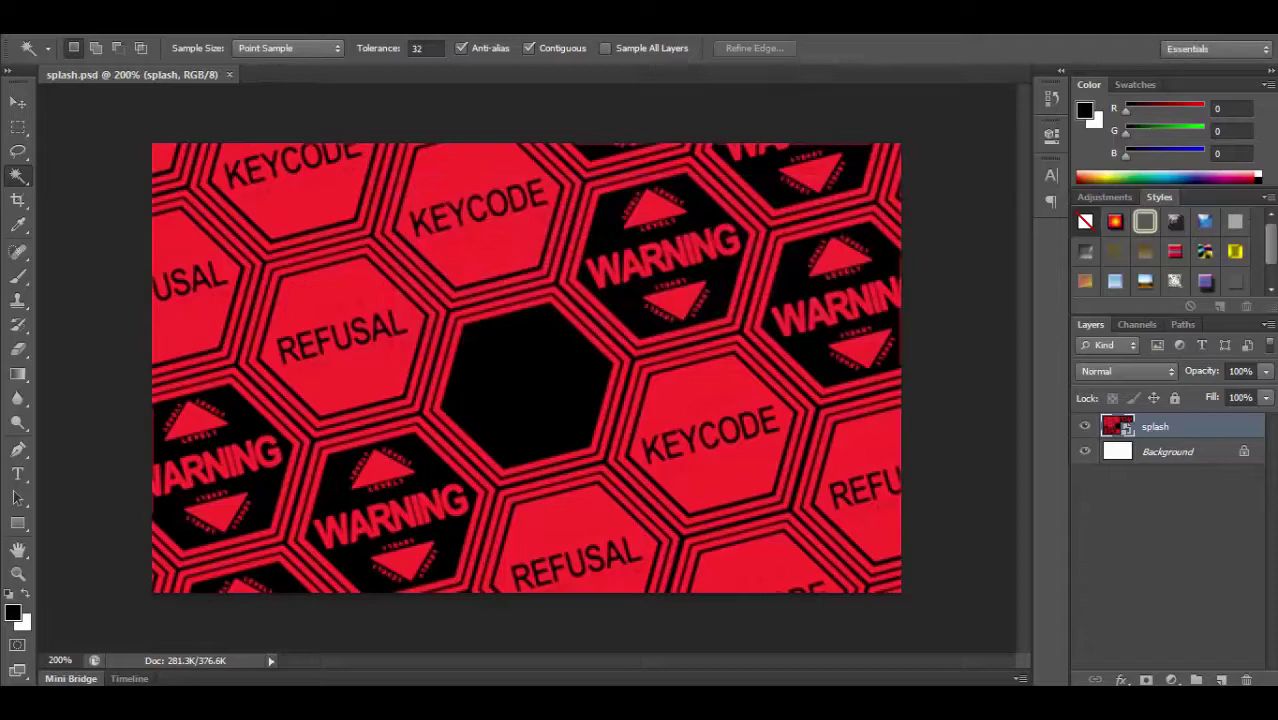
# Save a PNG copy named splash.png in the Eva folder, accepting the PNG options
pyautogui.hotkey('alt', 'f')
pyautogui.click(145, 243)
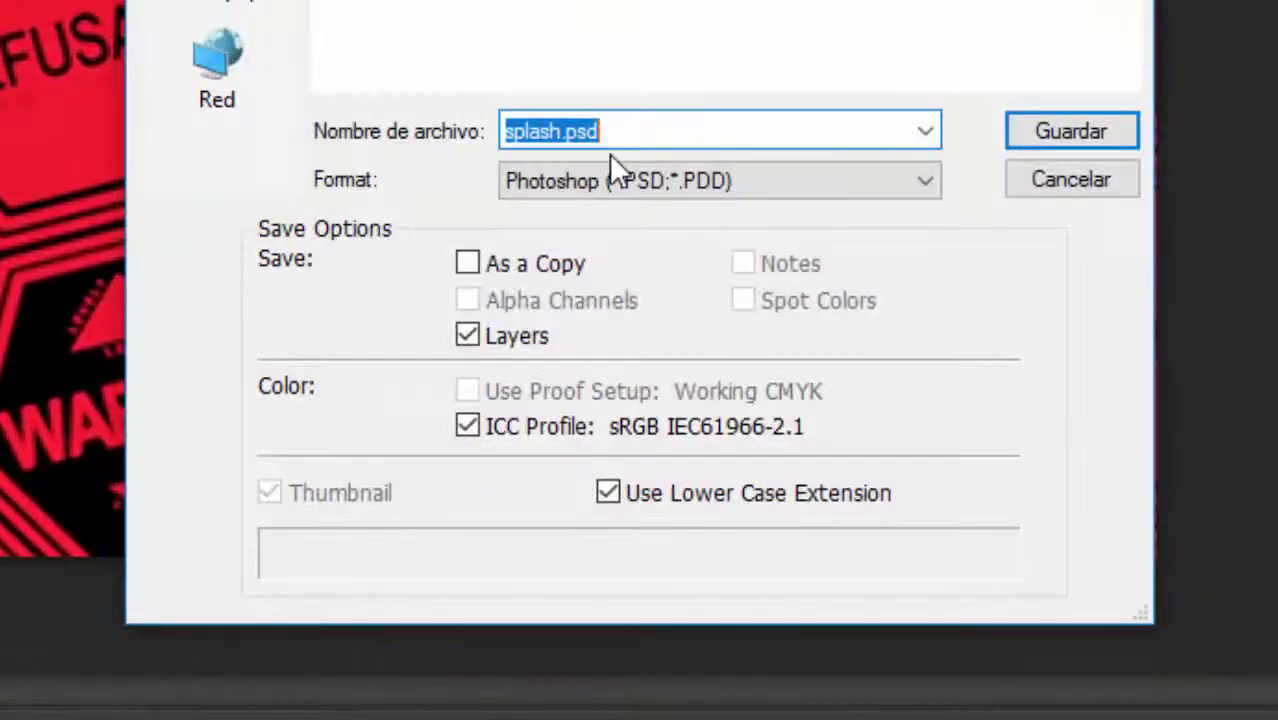
pyautogui.click(665, 203)
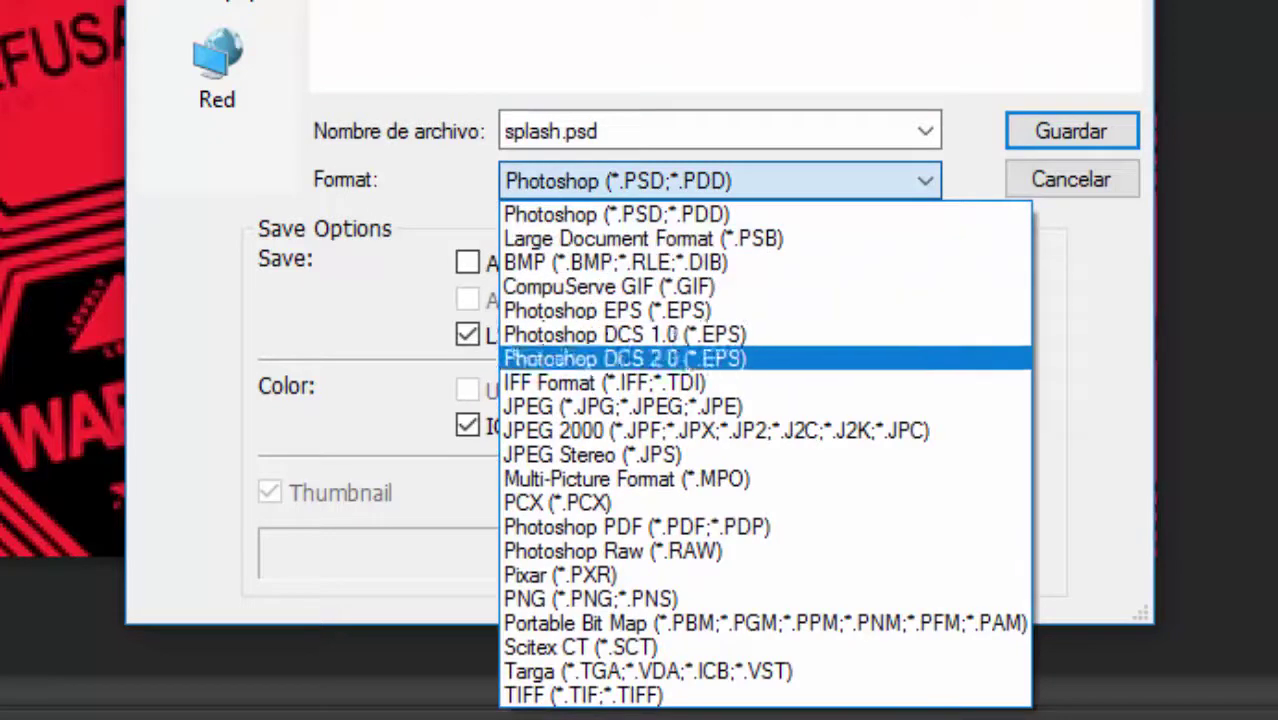
pyautogui.click(700, 479)
pyautogui.click(645, 183)
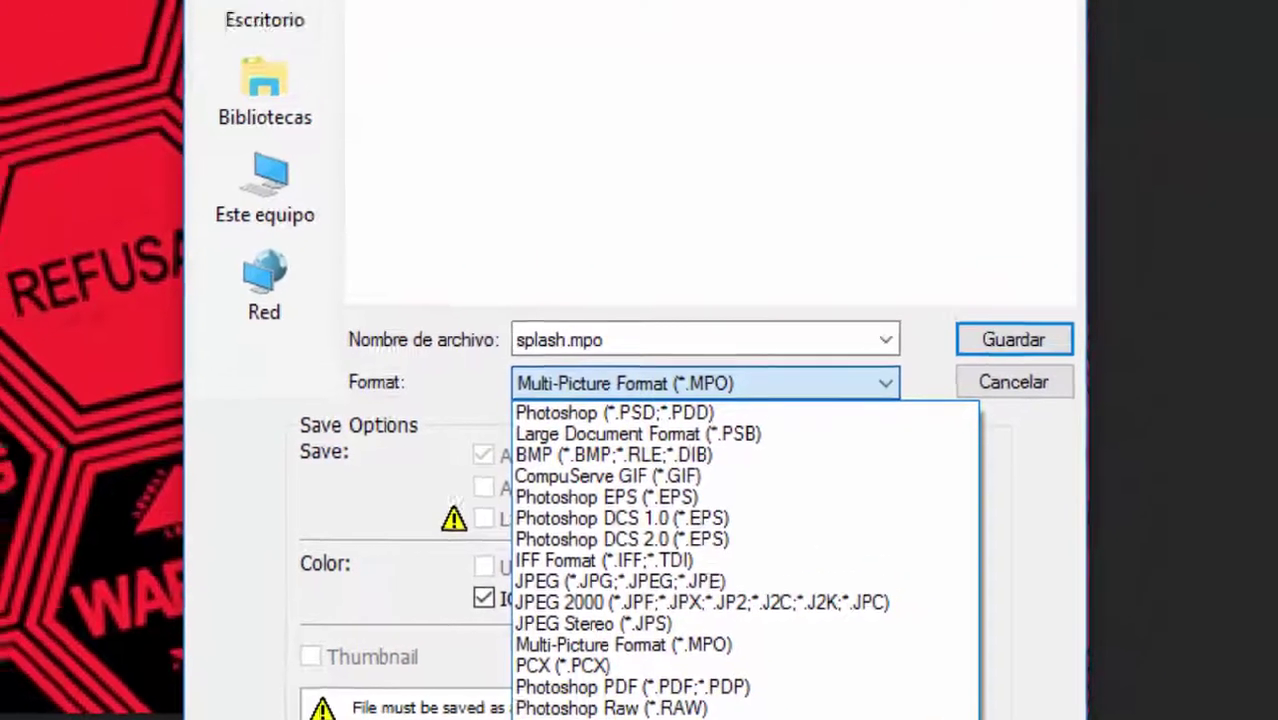
pyautogui.click(580, 715)
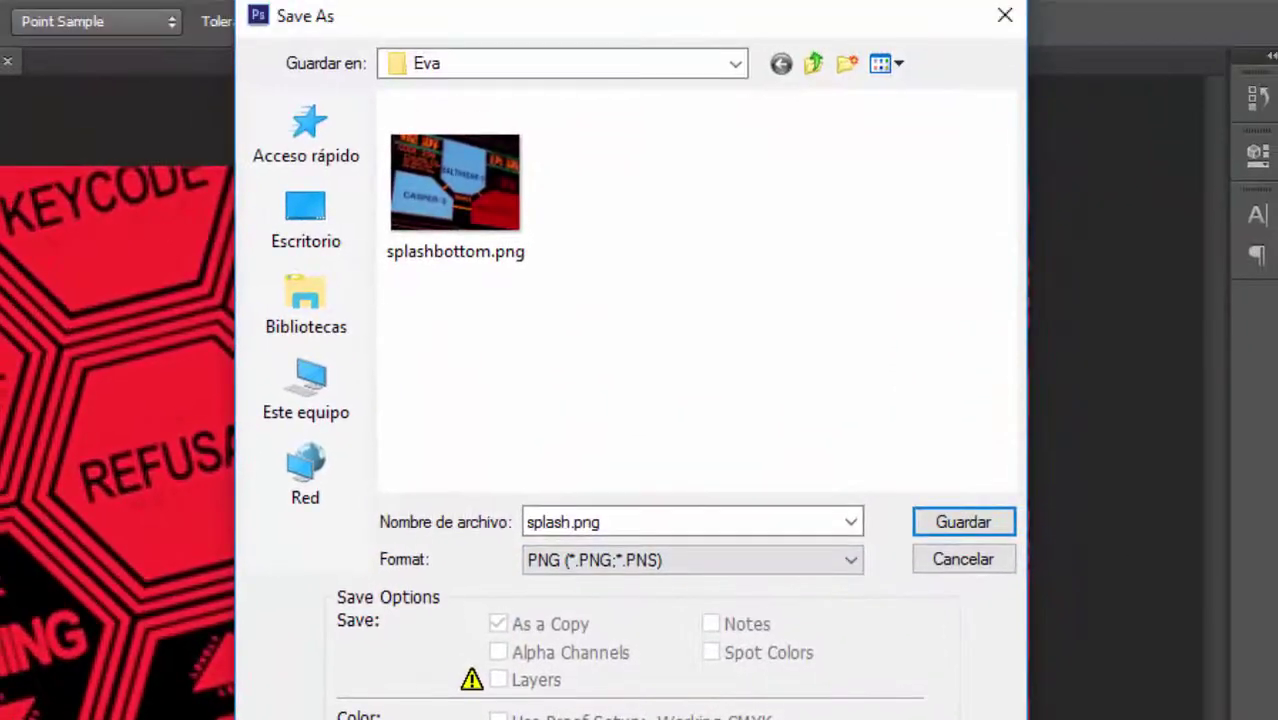
pyautogui.click(964, 521)
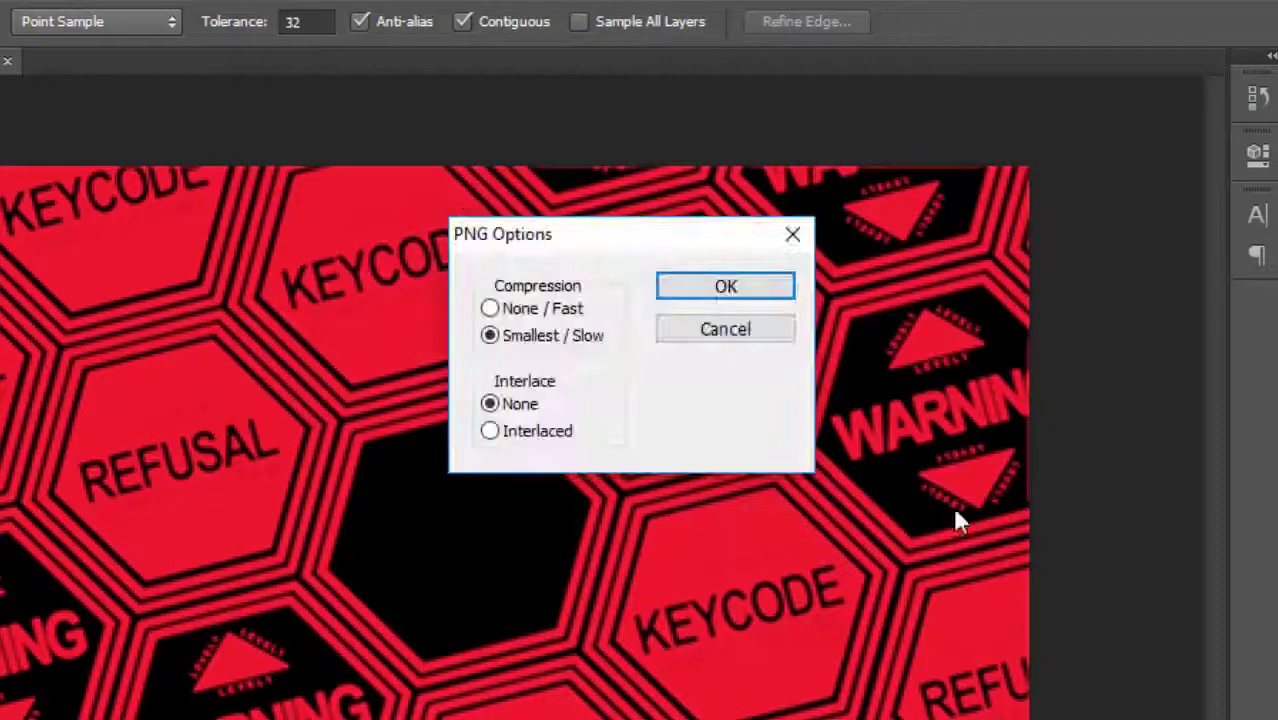
pyautogui.click(720, 290)
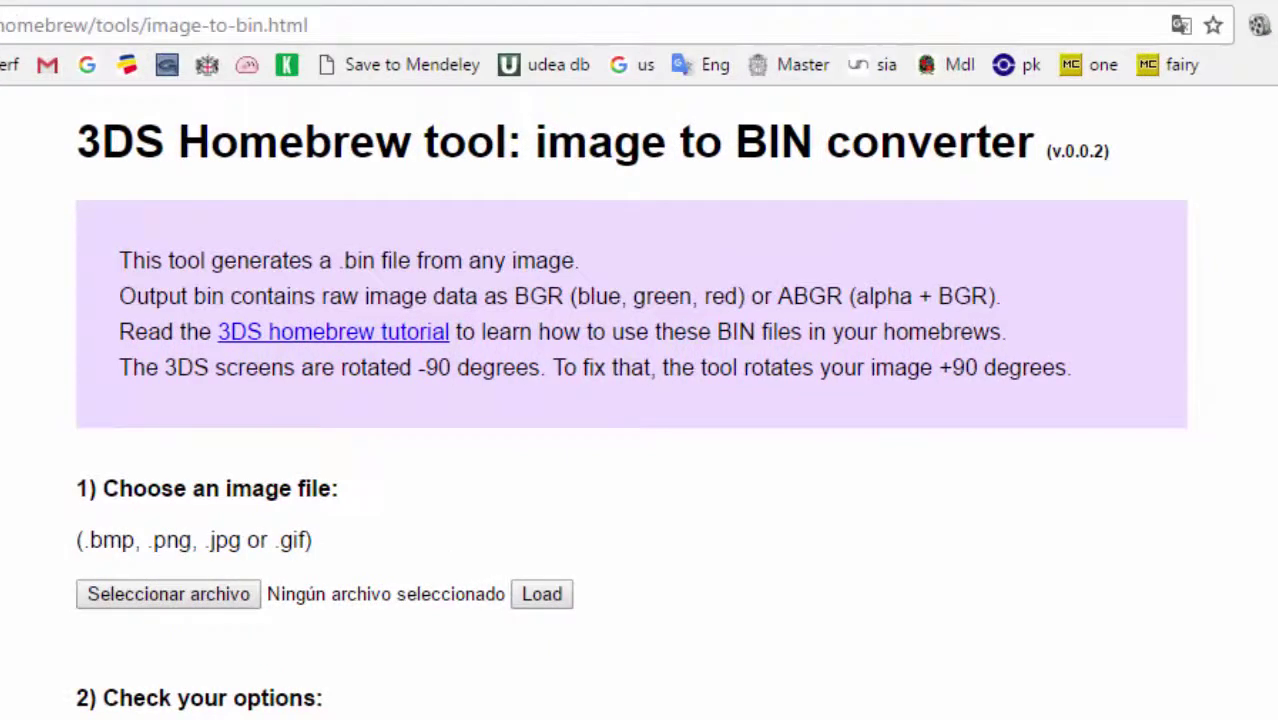
# Load splash.png from the pasted Eva folder path into the image-to-BIN converter
pyautogui.click(242, 592)
pyautogui.click(188, 592)
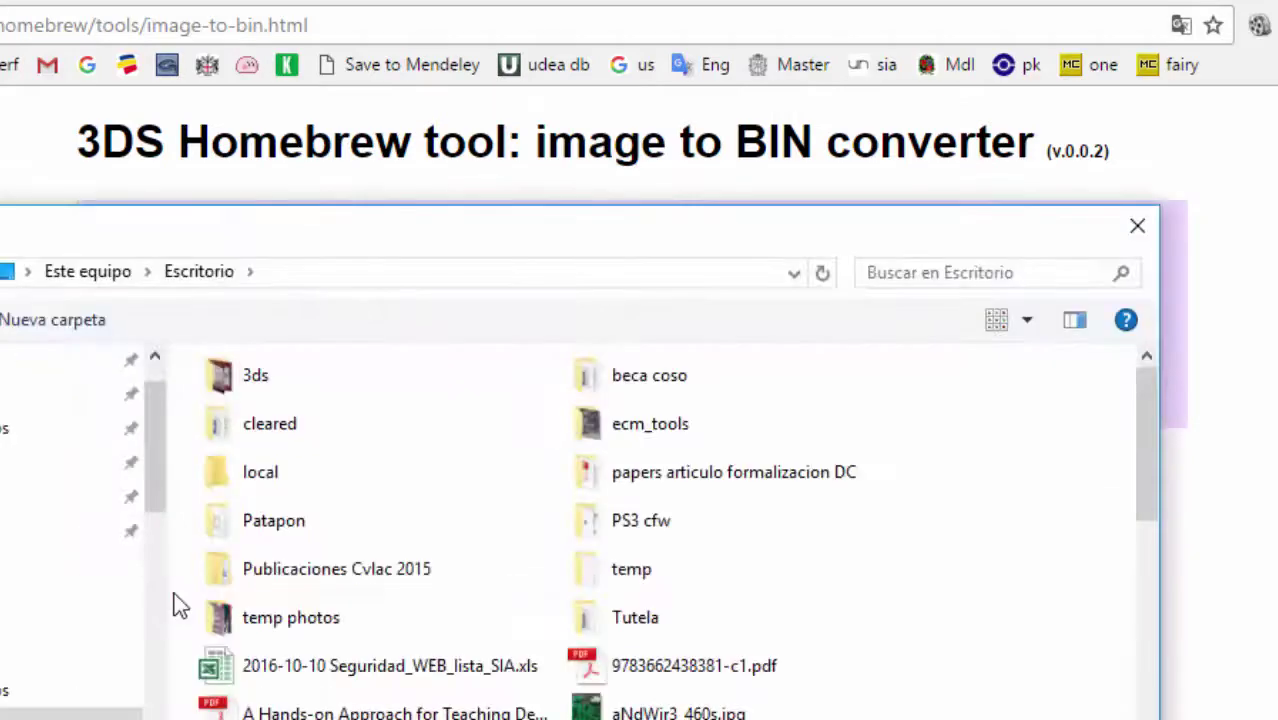
pyautogui.click(436, 286)
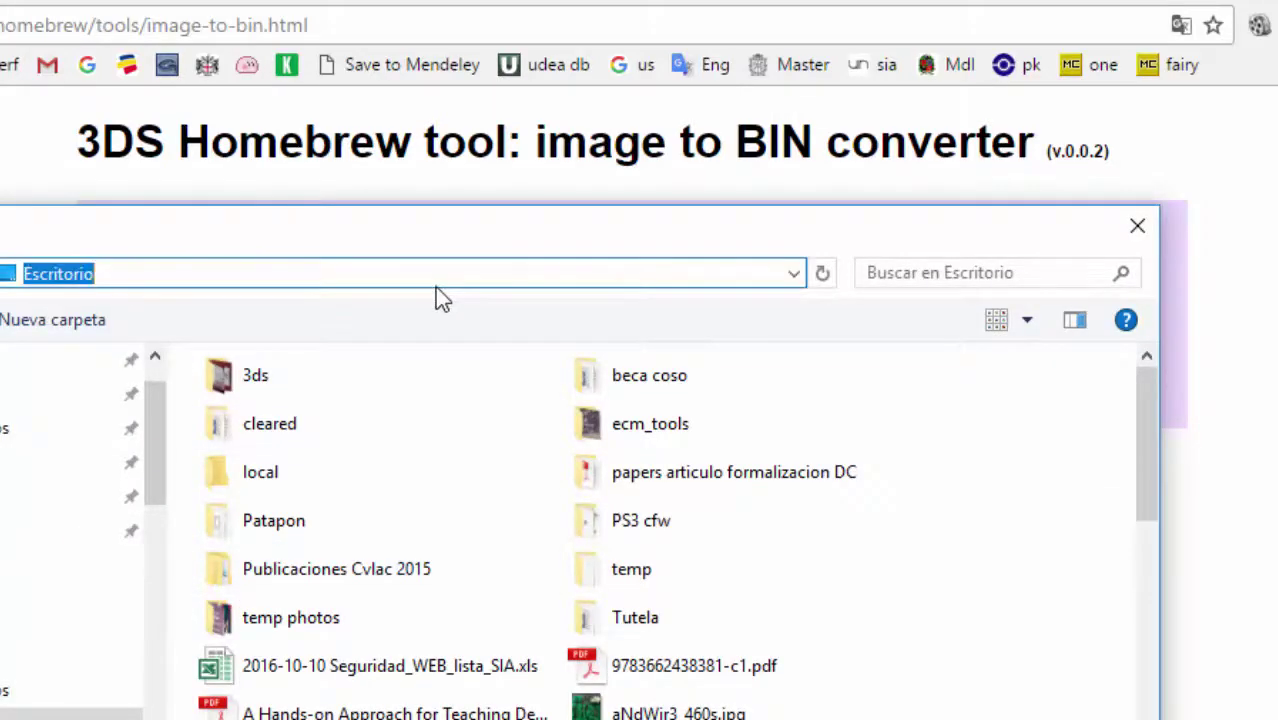
pyautogui.hotkey('ctrl', 'v')
pyautogui.press('Return')
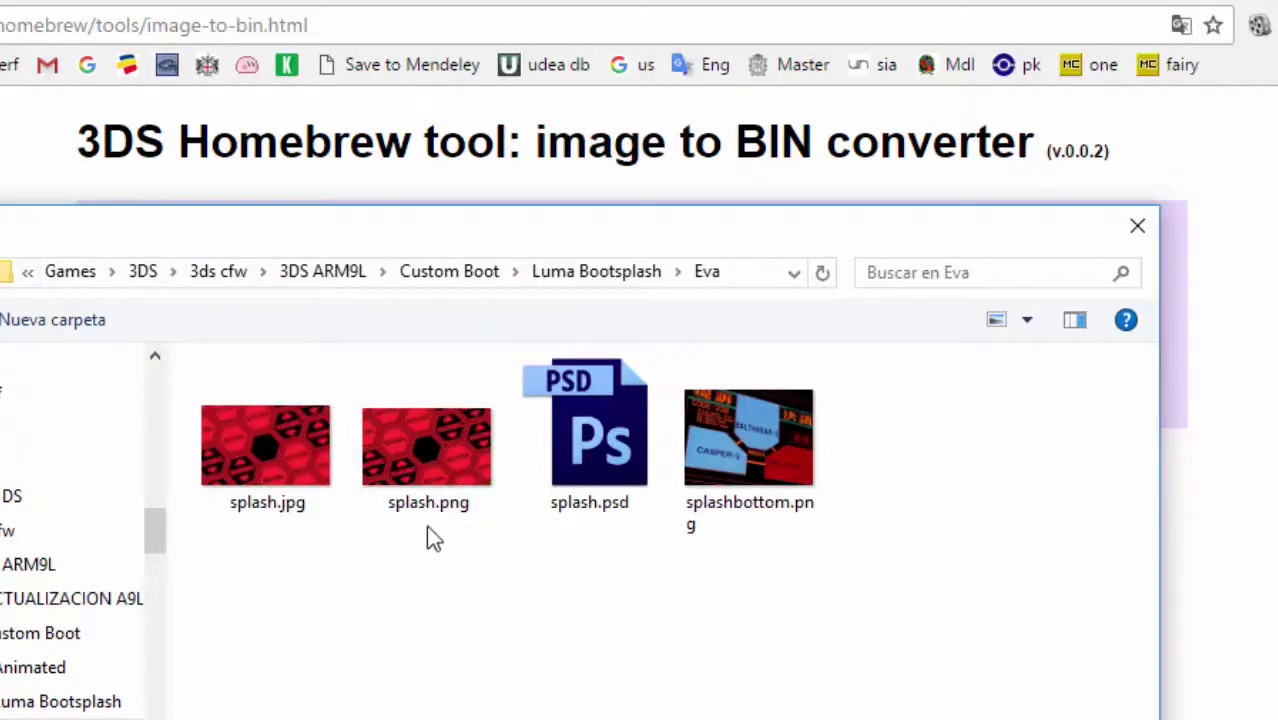
pyautogui.click(465, 443)
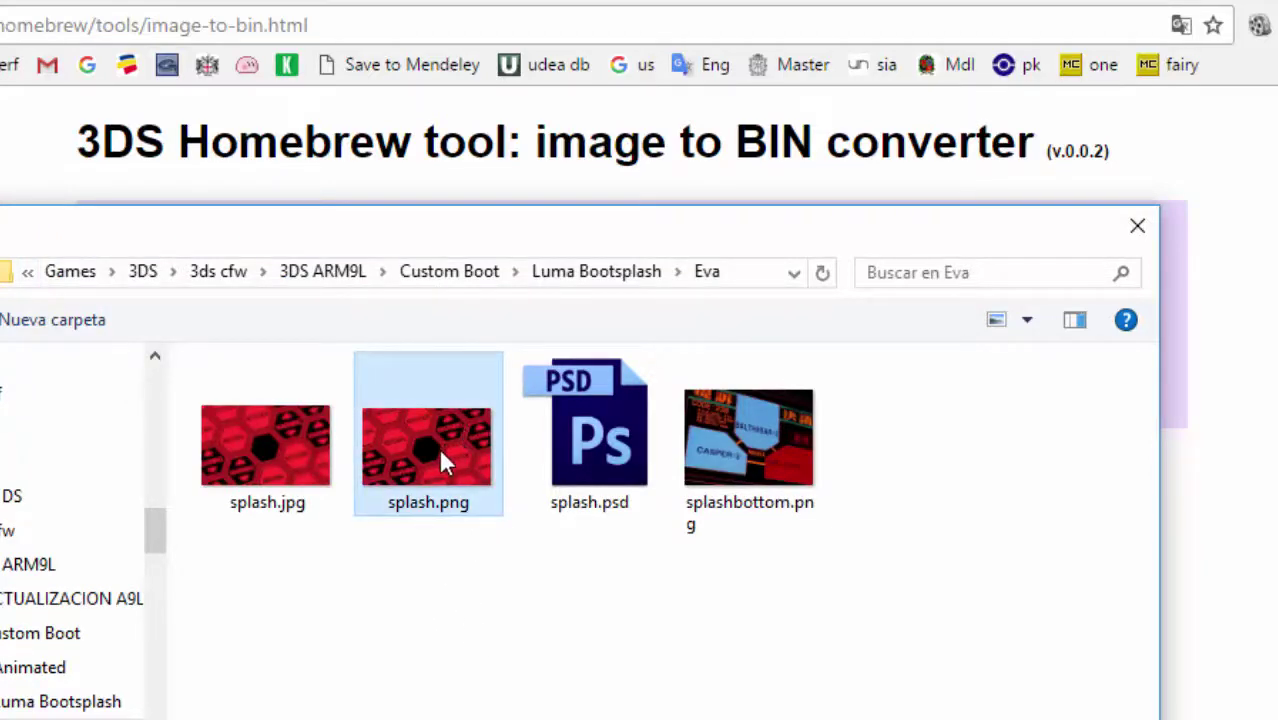
pyautogui.doubleClick(438, 447)
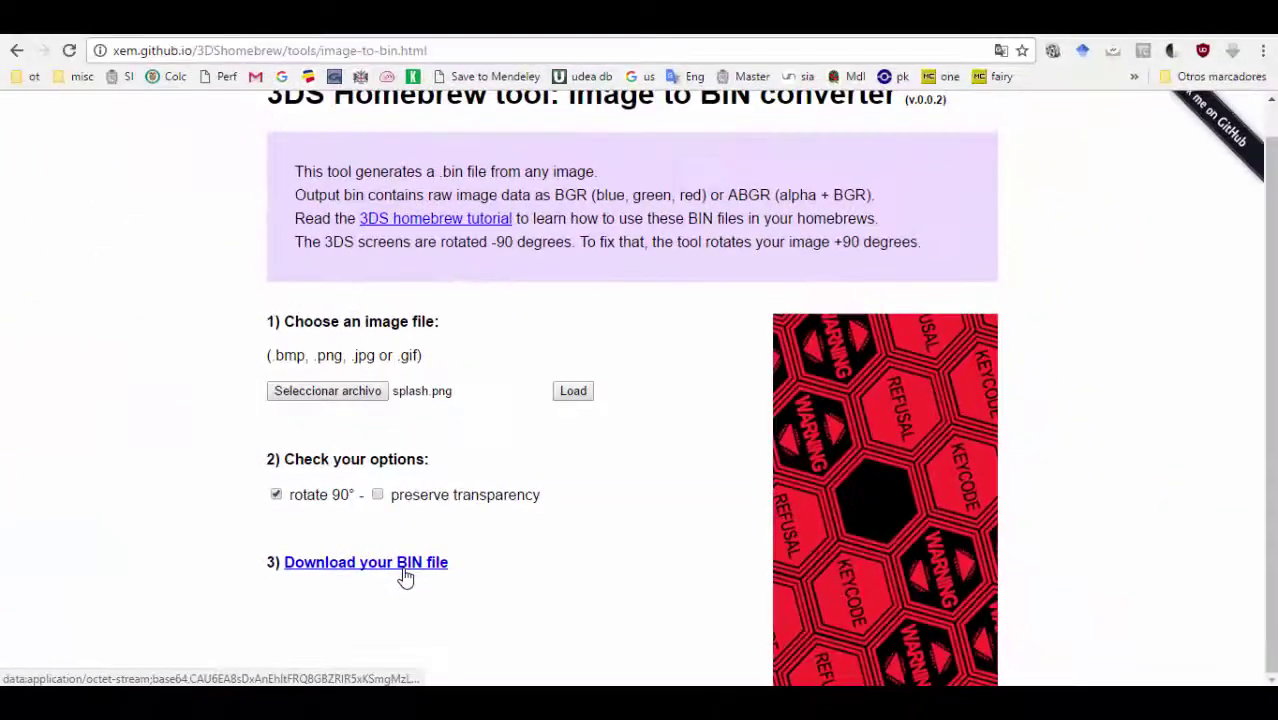
# Download the converted file, renaming it splash.bin
pyautogui.click(45, 467)
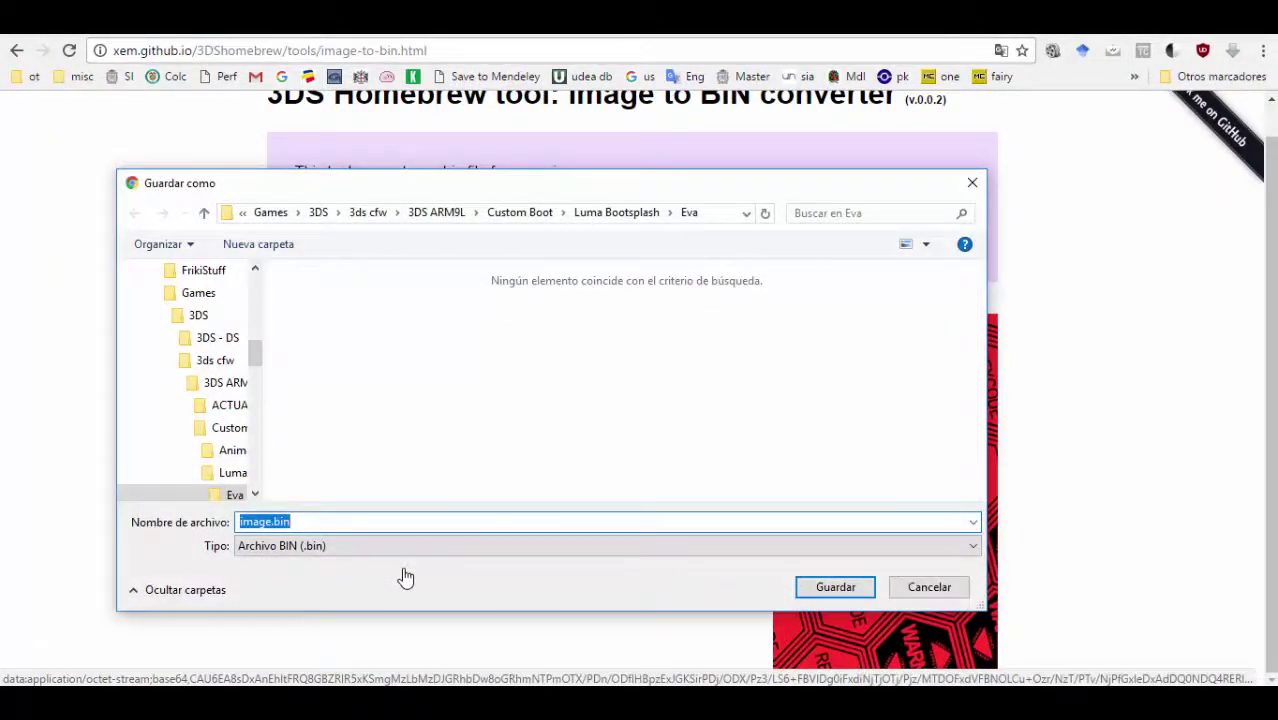
pyautogui.click(274, 521)
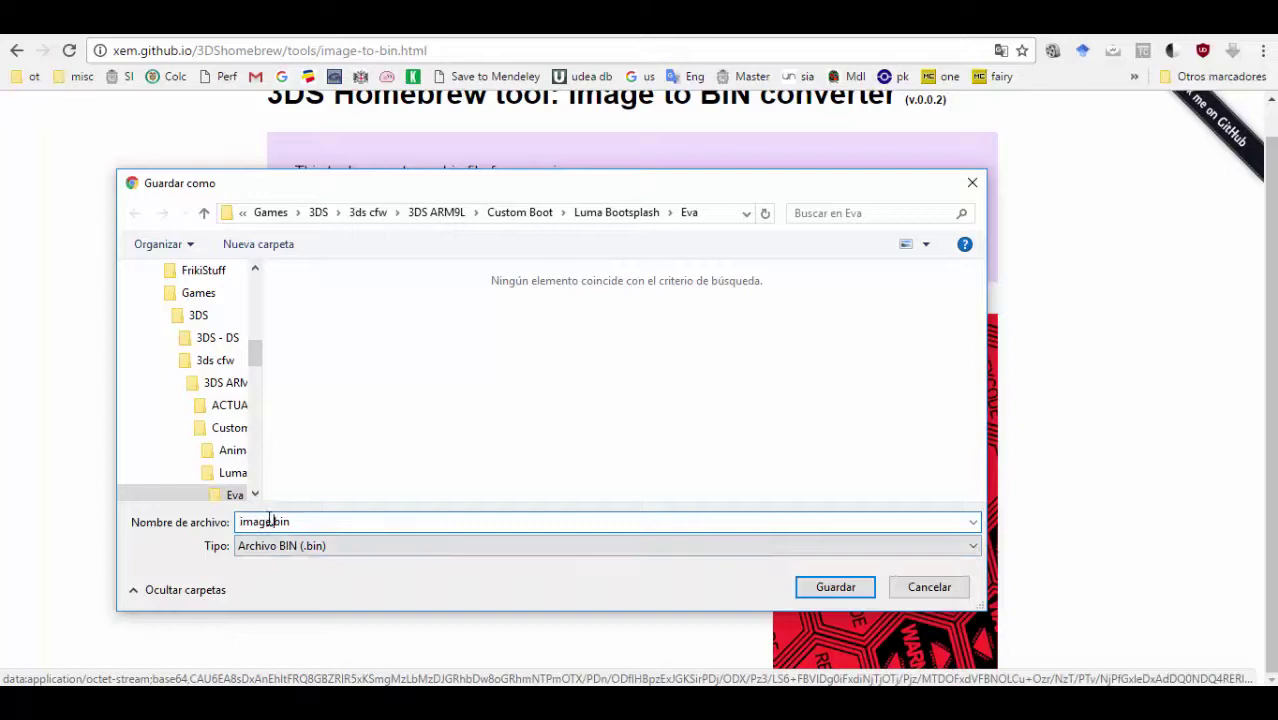
pyautogui.doubleClick(266, 521)
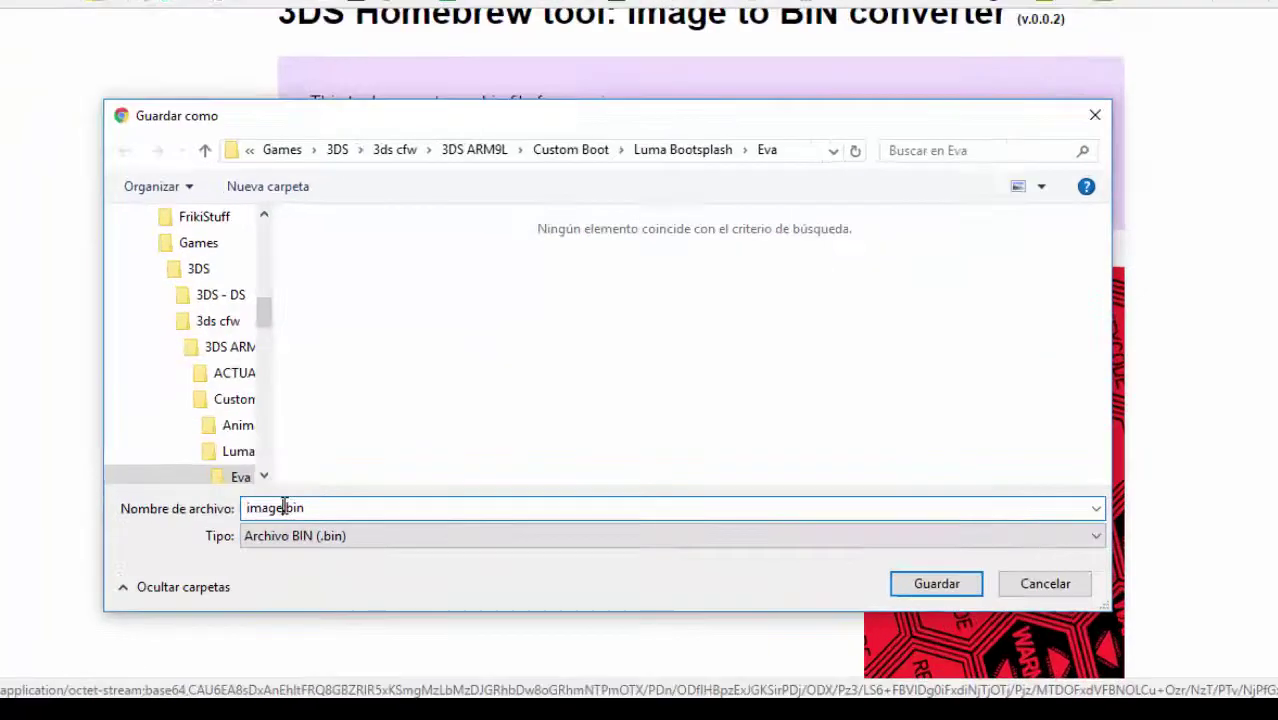
pyautogui.write('splash')
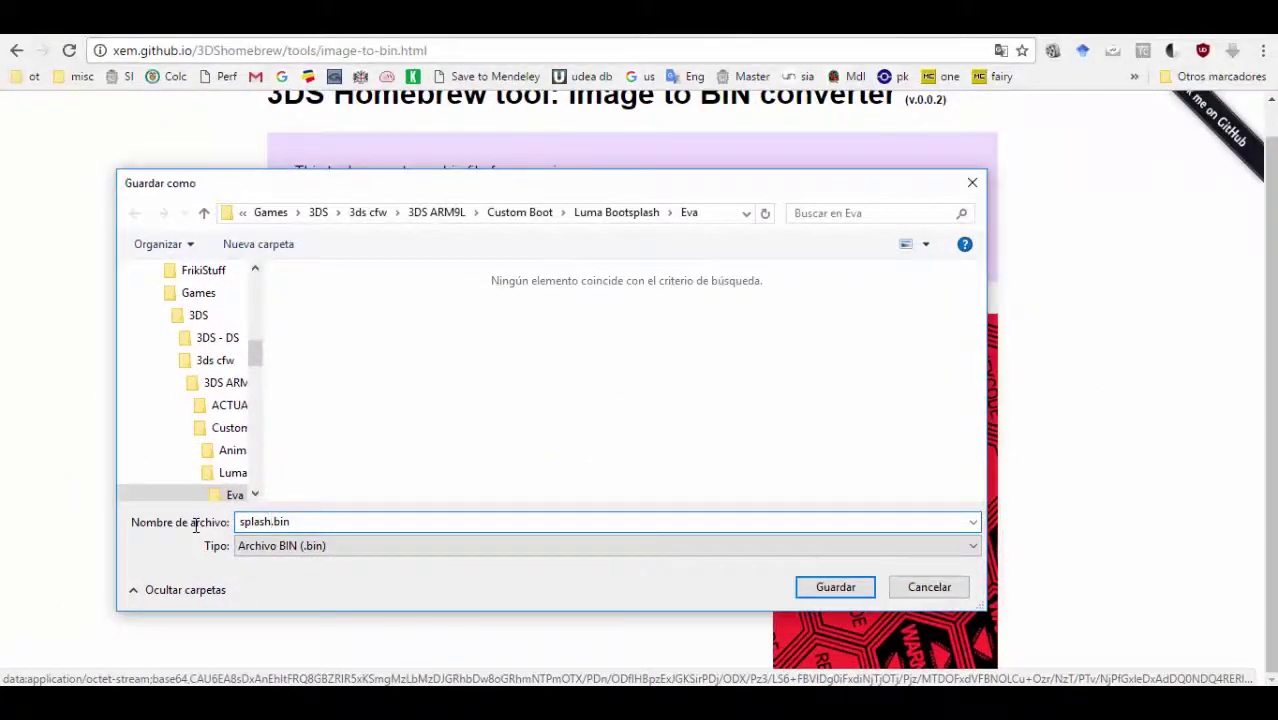
pyautogui.press('Return')
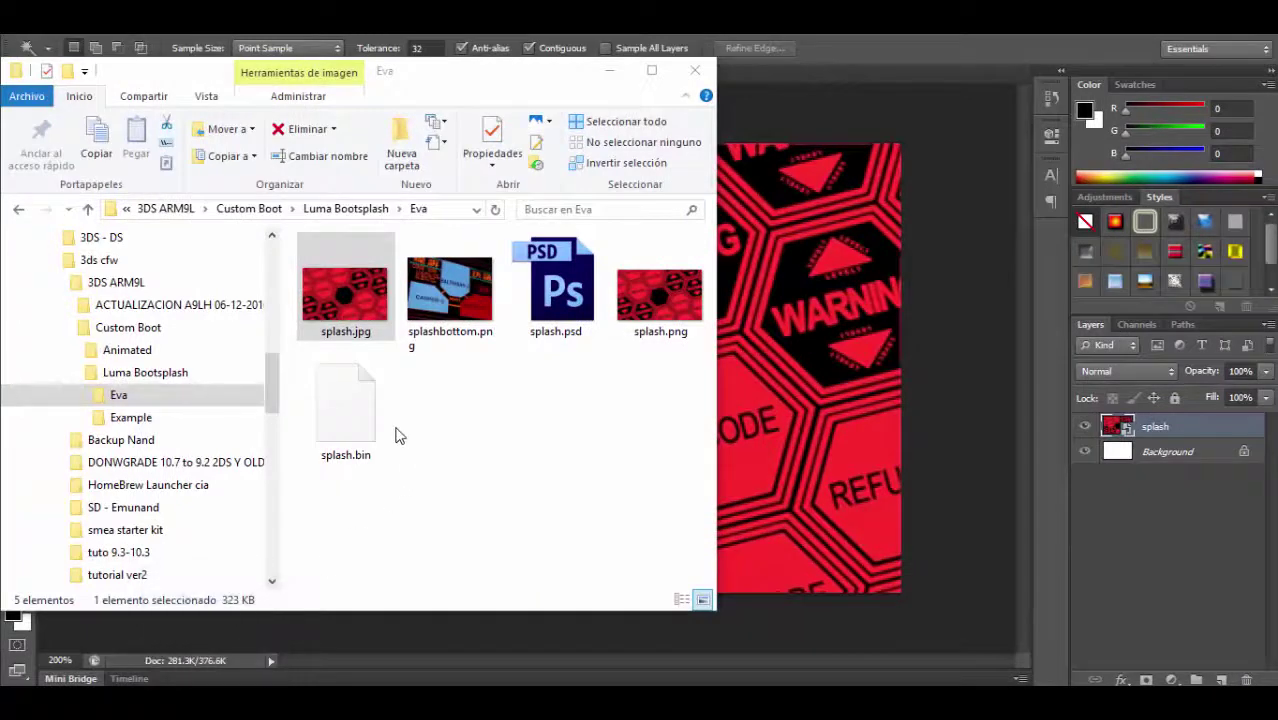
# Duplicate splash.bin in the Eva folder
pyautogui.click(338, 424)
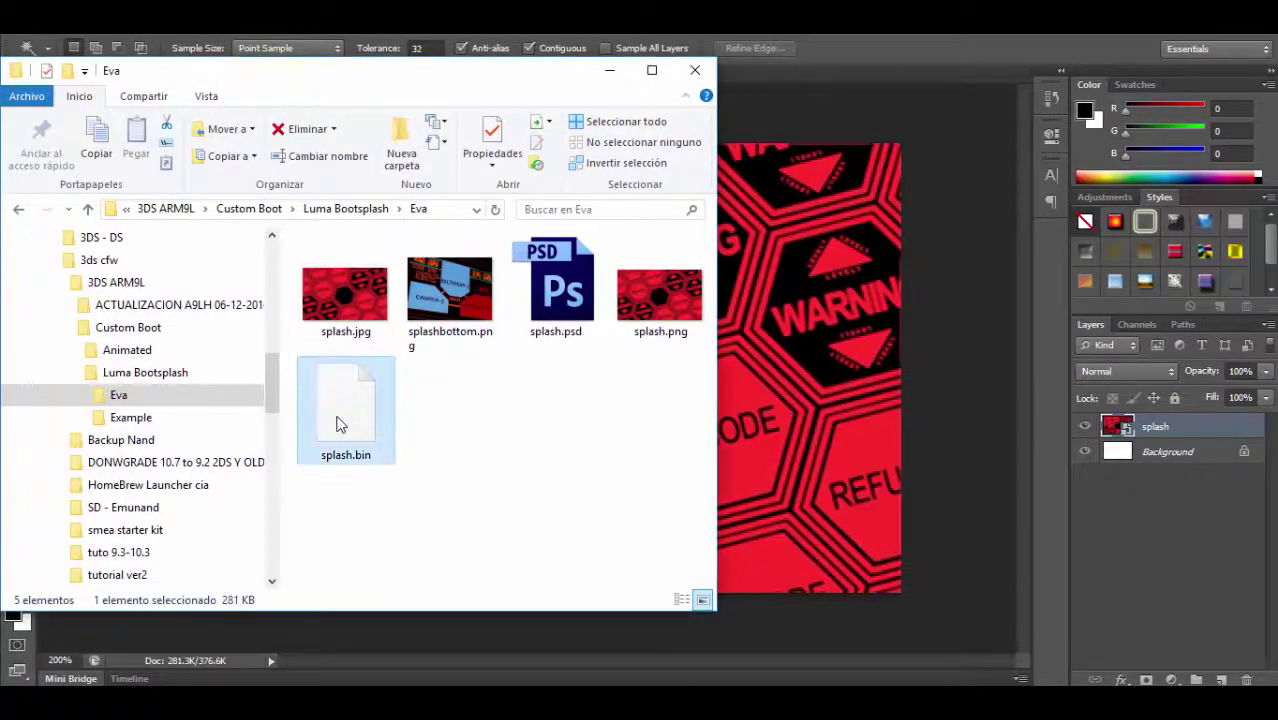
pyautogui.hotkey('ctrl', 'c')
pyautogui.hotkey('ctrl', 'v')
# Rename the copied 'splash - copia.bin' to splashbottom.bin
pyautogui.click(476, 307)
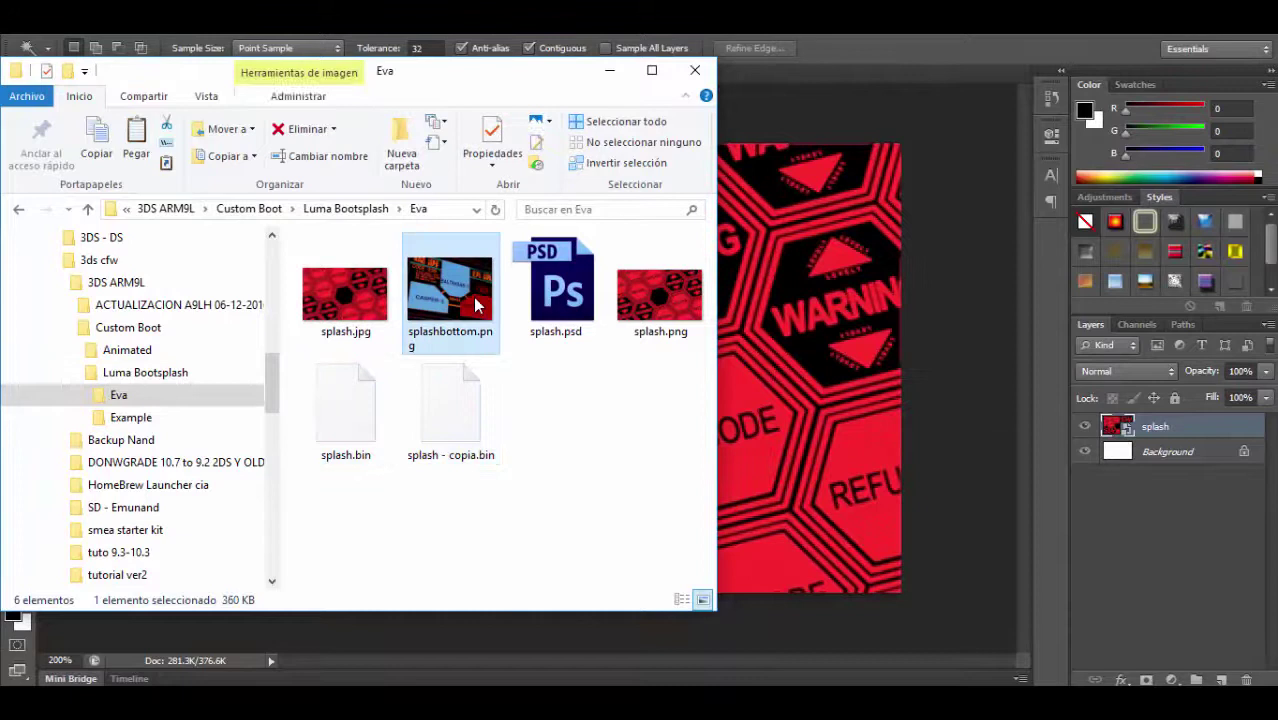
pyautogui.press('F2')
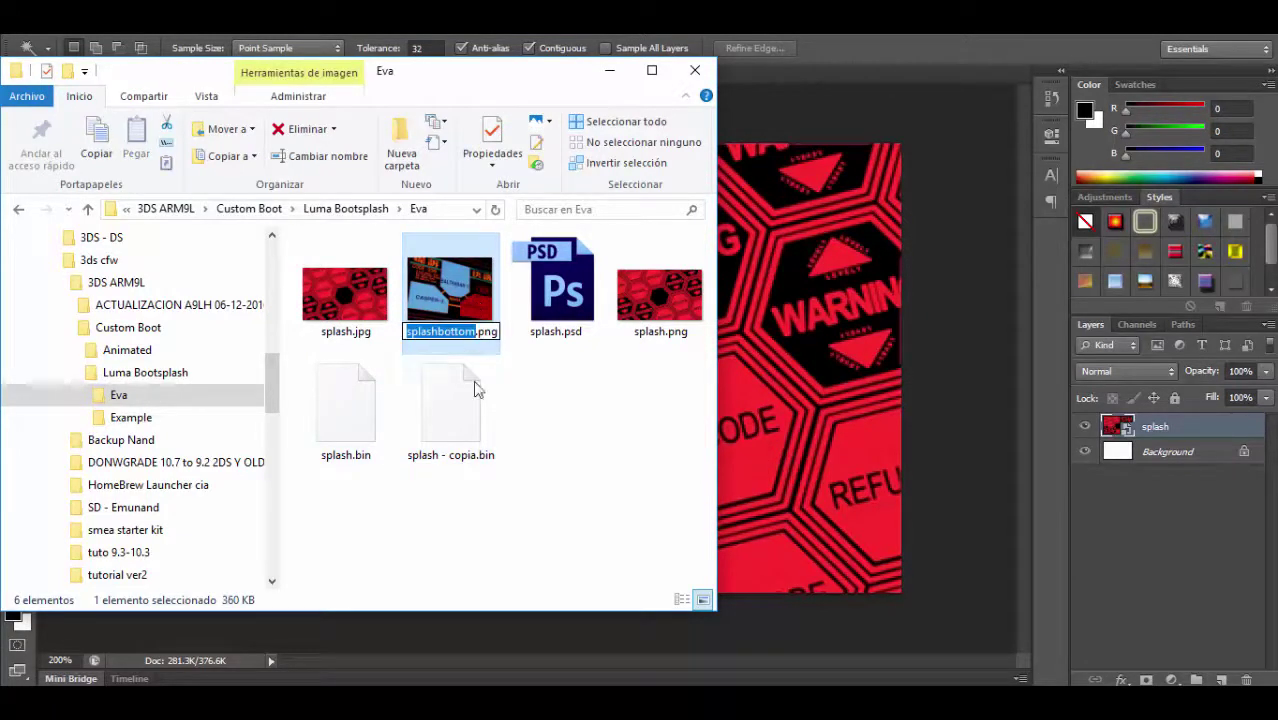
pyautogui.click(462, 425)
pyautogui.press('F2')
pyautogui.hotkey('ctrl', 'v')
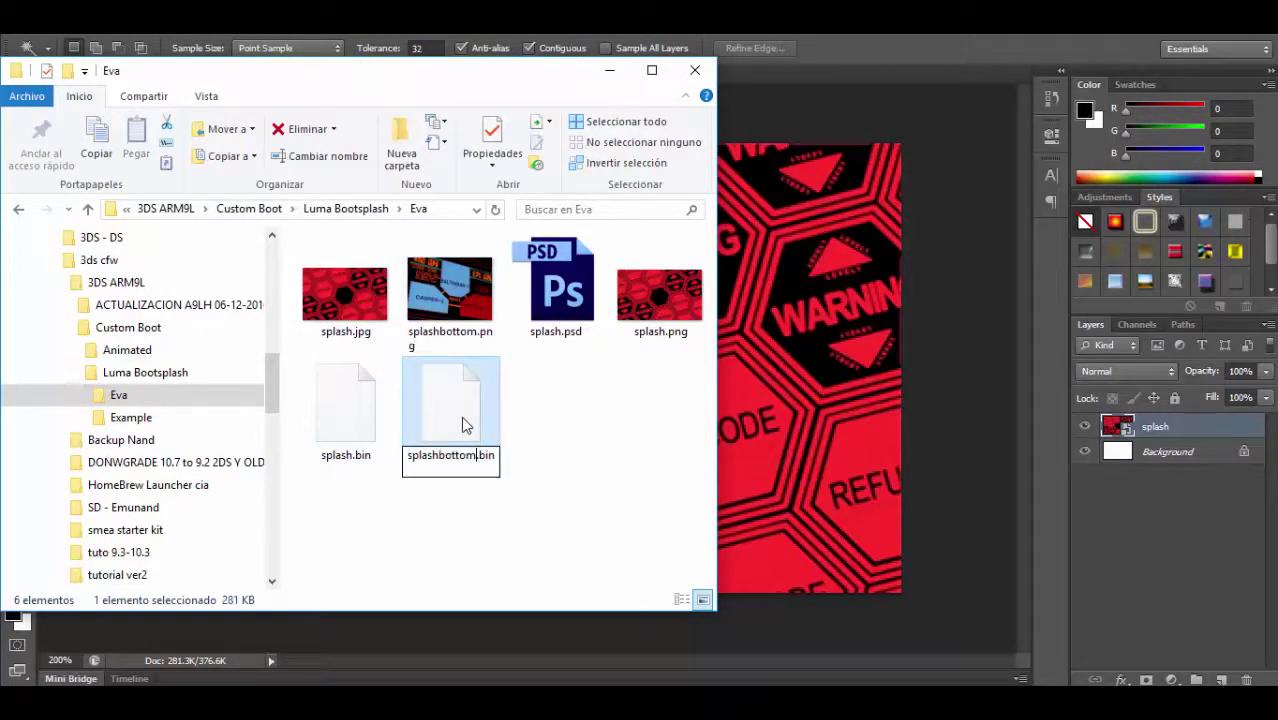
pyautogui.press('Return')
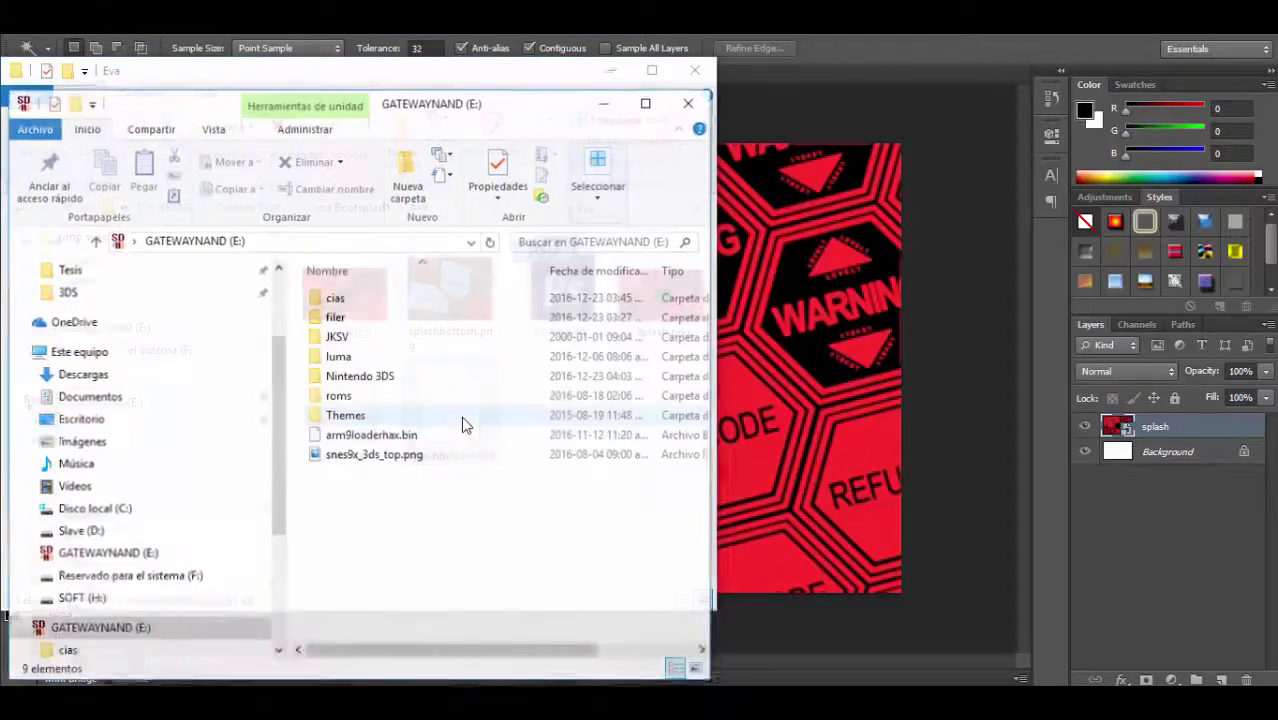
# Open the SD card's luma folder and select its existing splash.bin and splashbottom.bin
pyautogui.doubleClick(372, 356)
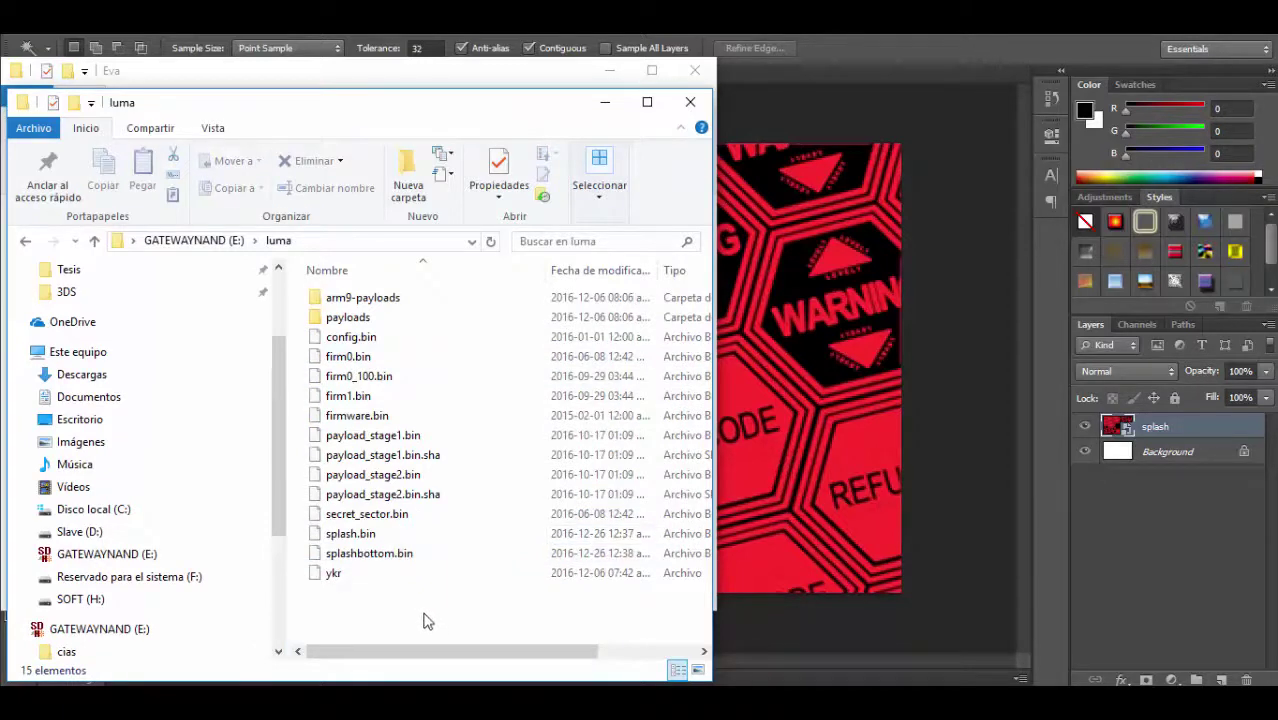
pyautogui.click(363, 560)
pyautogui.hotkey('shift', 'Down')
pyautogui.hotkey('shift', 'Up')
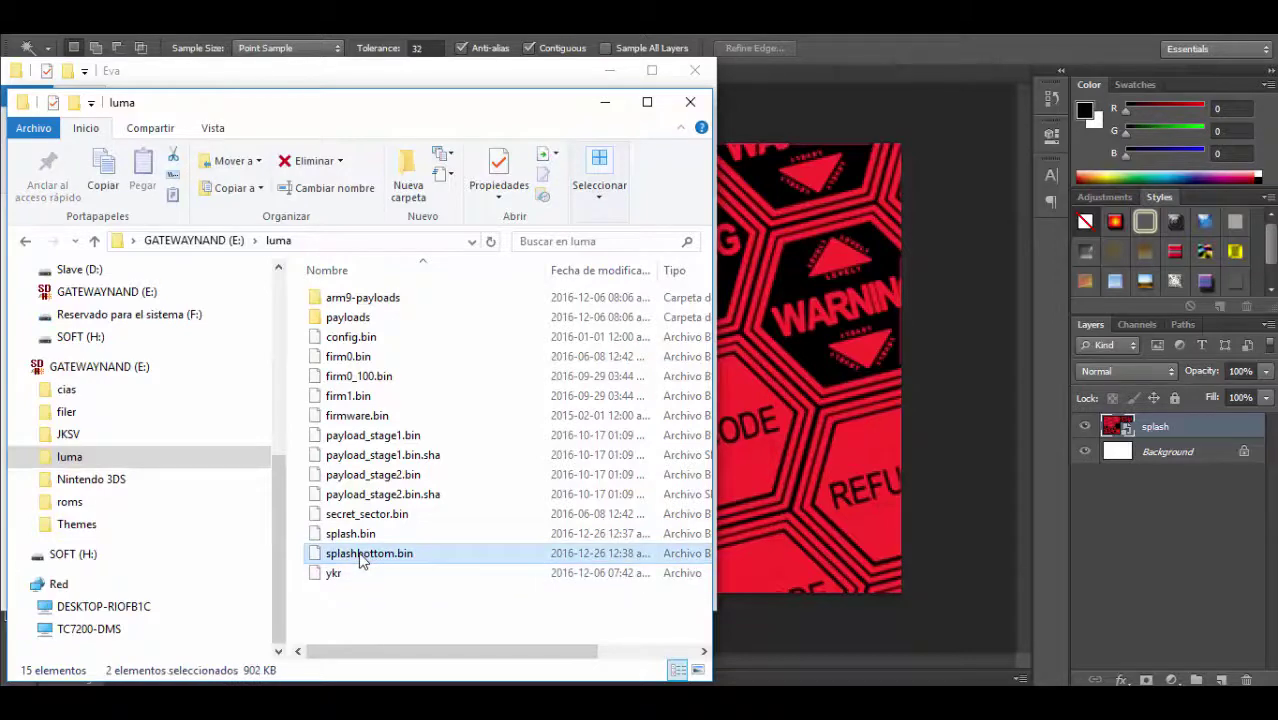
pyautogui.hotkey('shift', 'Up')
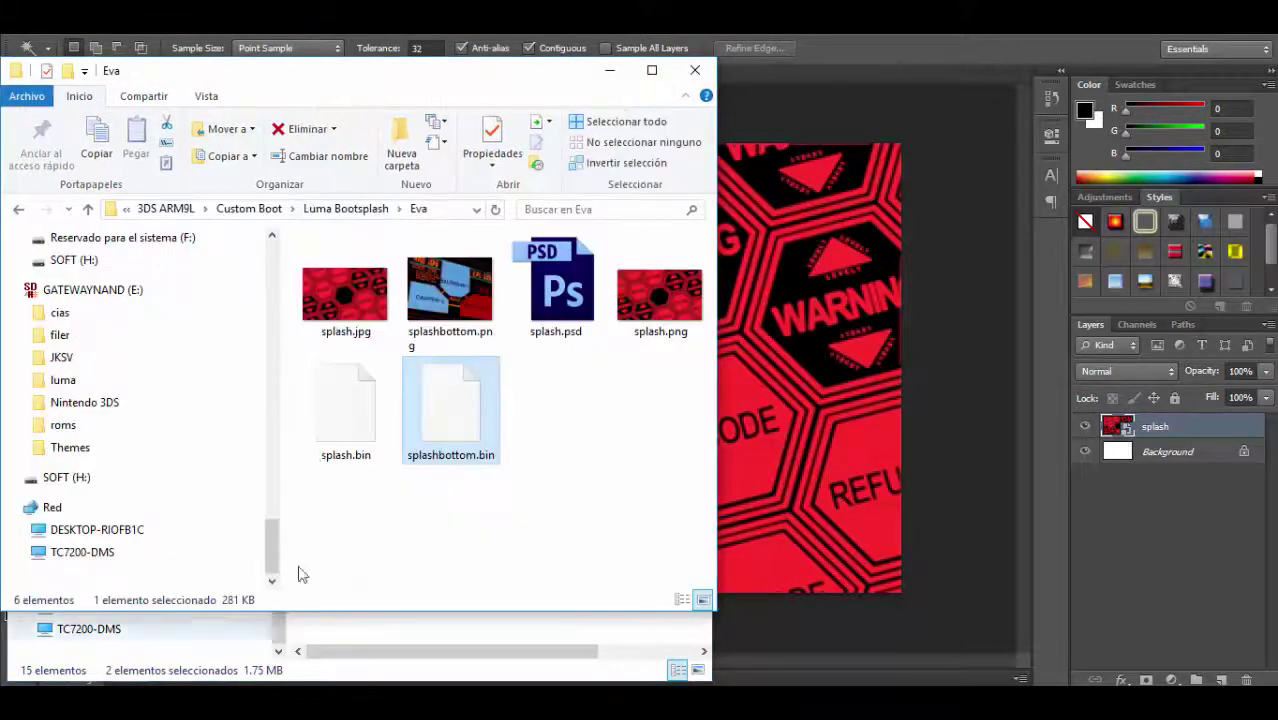
# Copy both .bin files from Eva into luma, replacing the old ones
pyautogui.moveTo(549, 529); pyautogui.dragTo(313, 420)
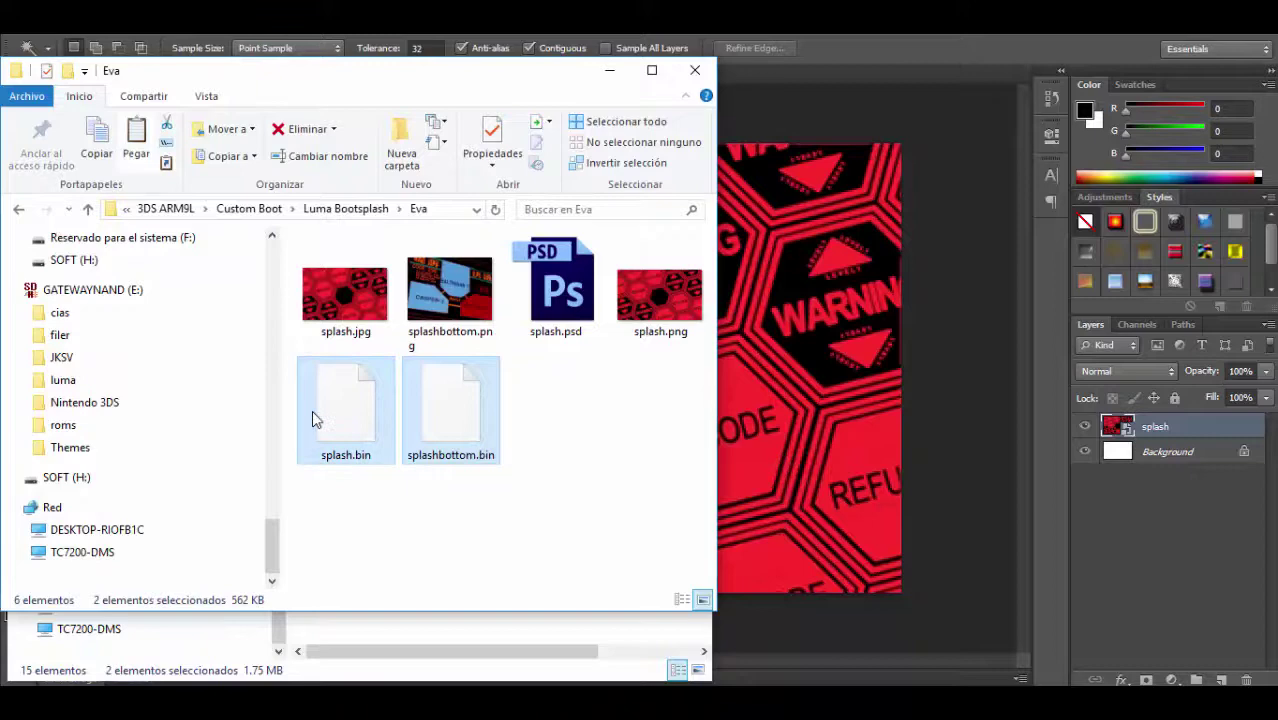
pyautogui.rightClick(338, 405)
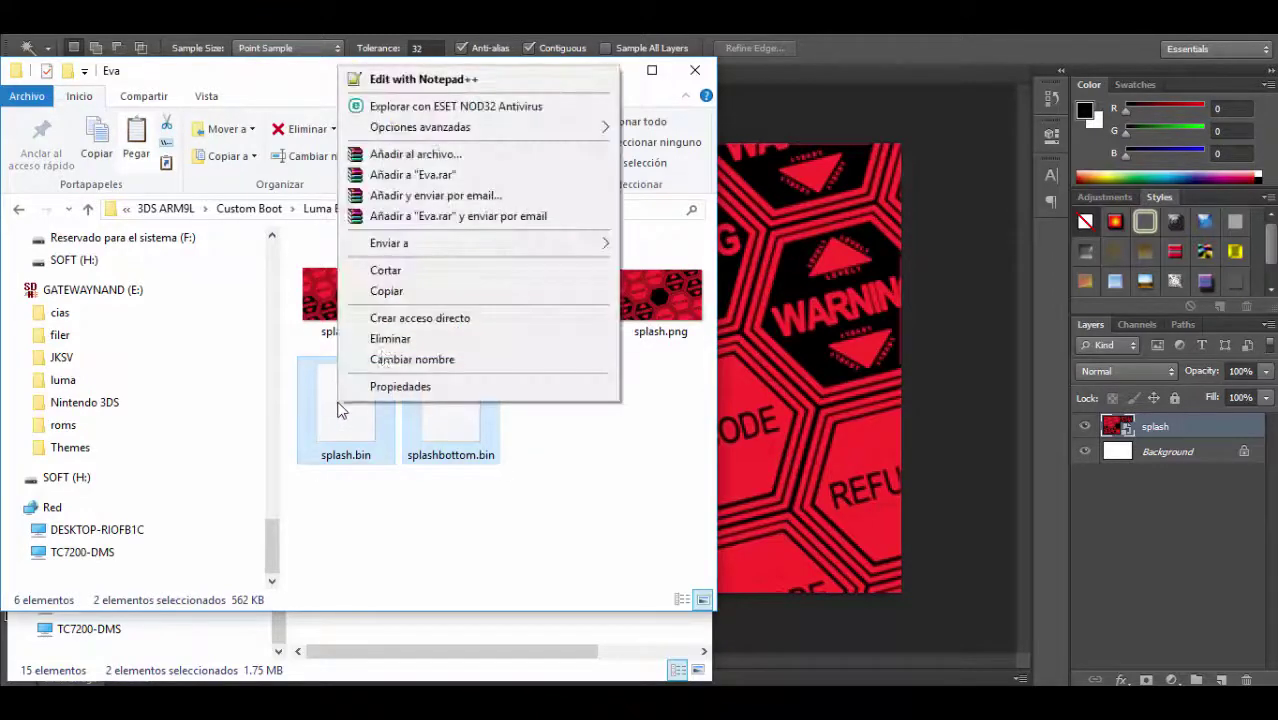
pyautogui.click(410, 292)
pyautogui.click(365, 625)
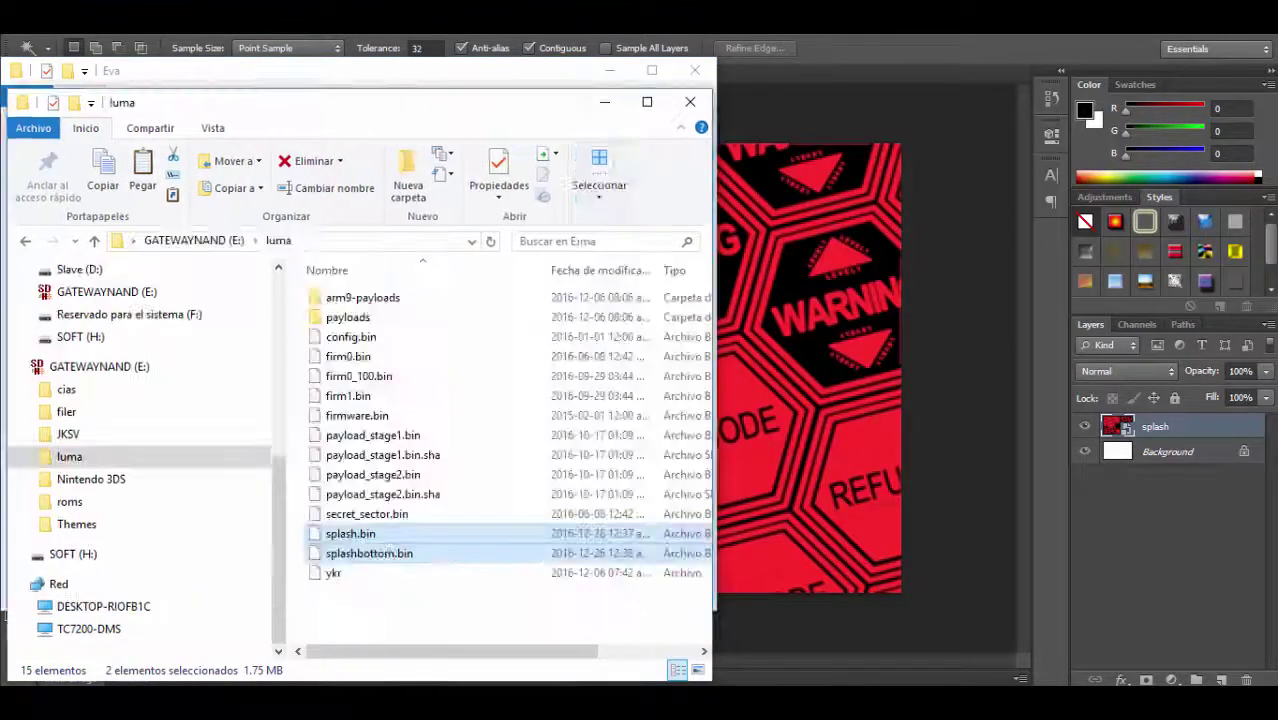
pyautogui.rightClick(362, 605)
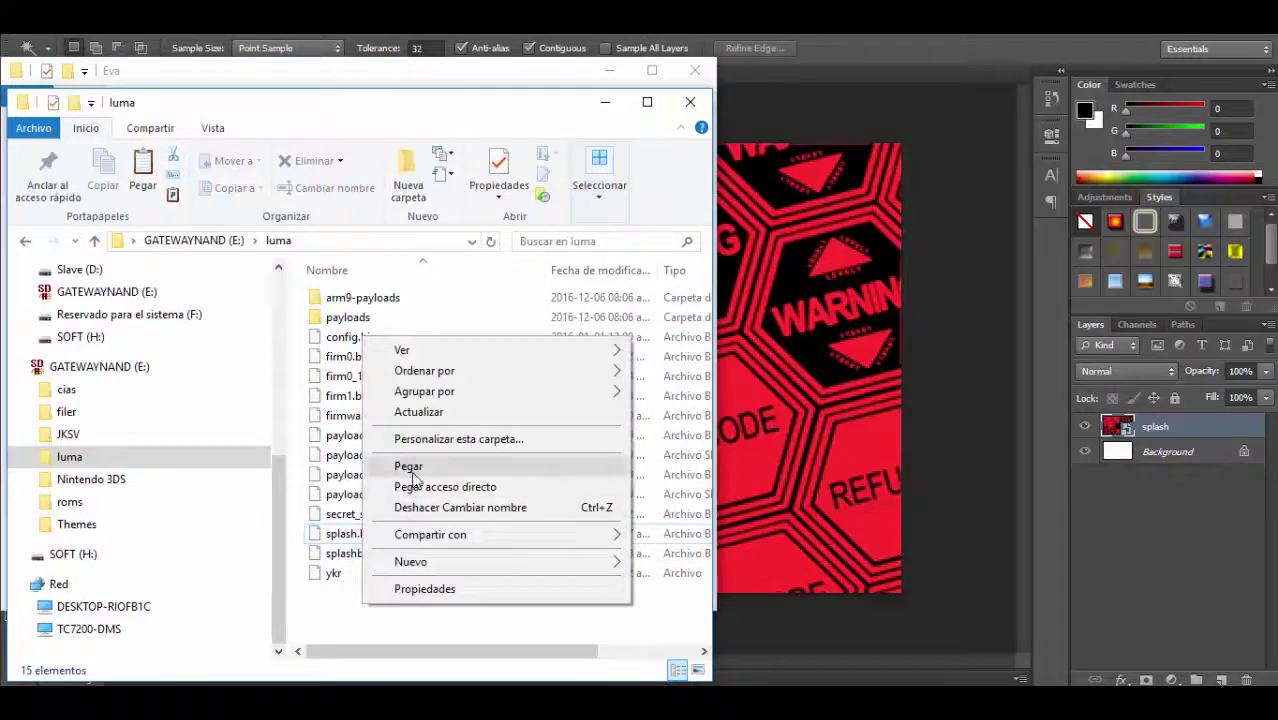
pyautogui.click(408, 466)
pyautogui.click(595, 212)
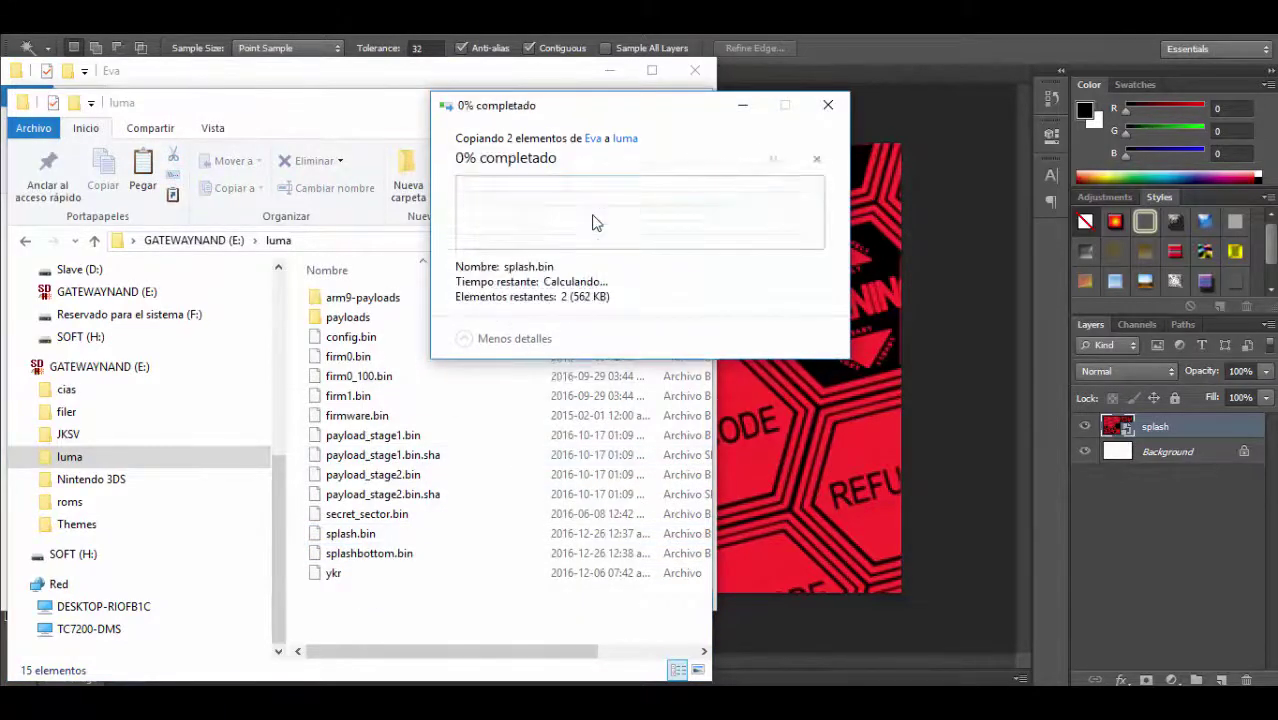
# Safely eject the GATEWAYNAND (E:) SD card and delete splashbottom.bin from the Eva folder
pyautogui.click(1014, 594)
pyautogui.click(1057, 595)
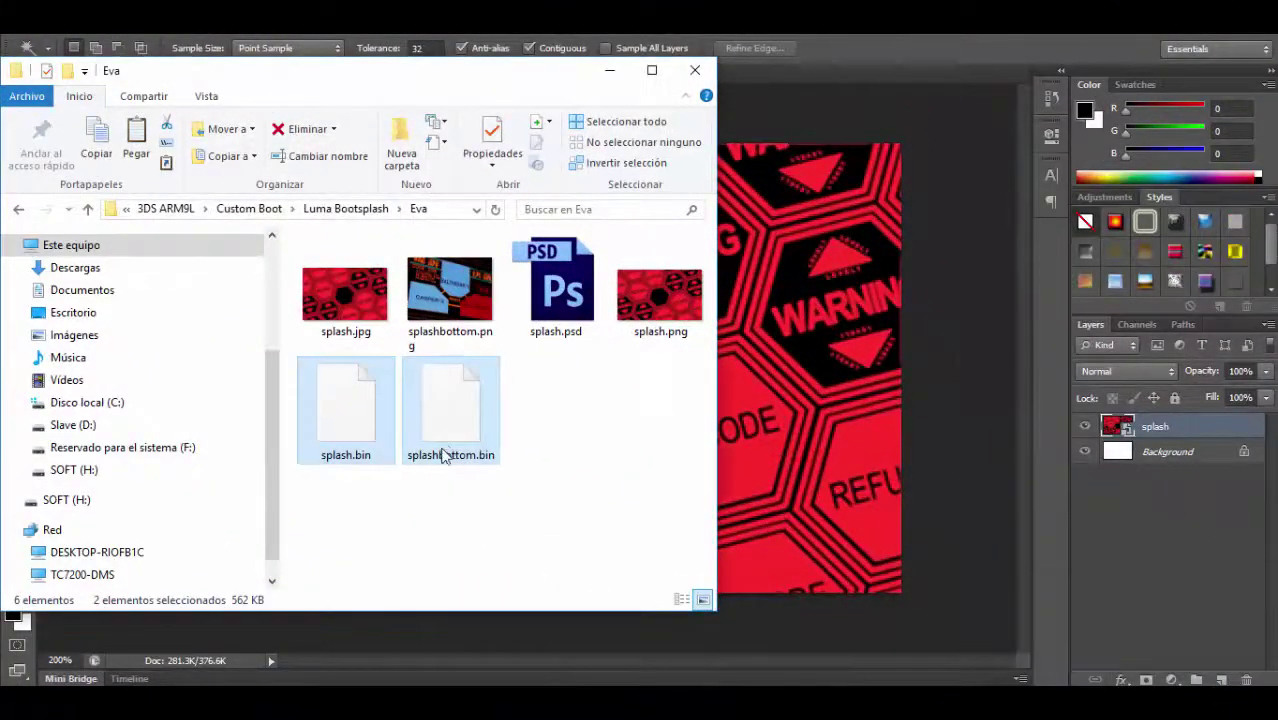
pyautogui.click(447, 452)
pyautogui.press('Delete')
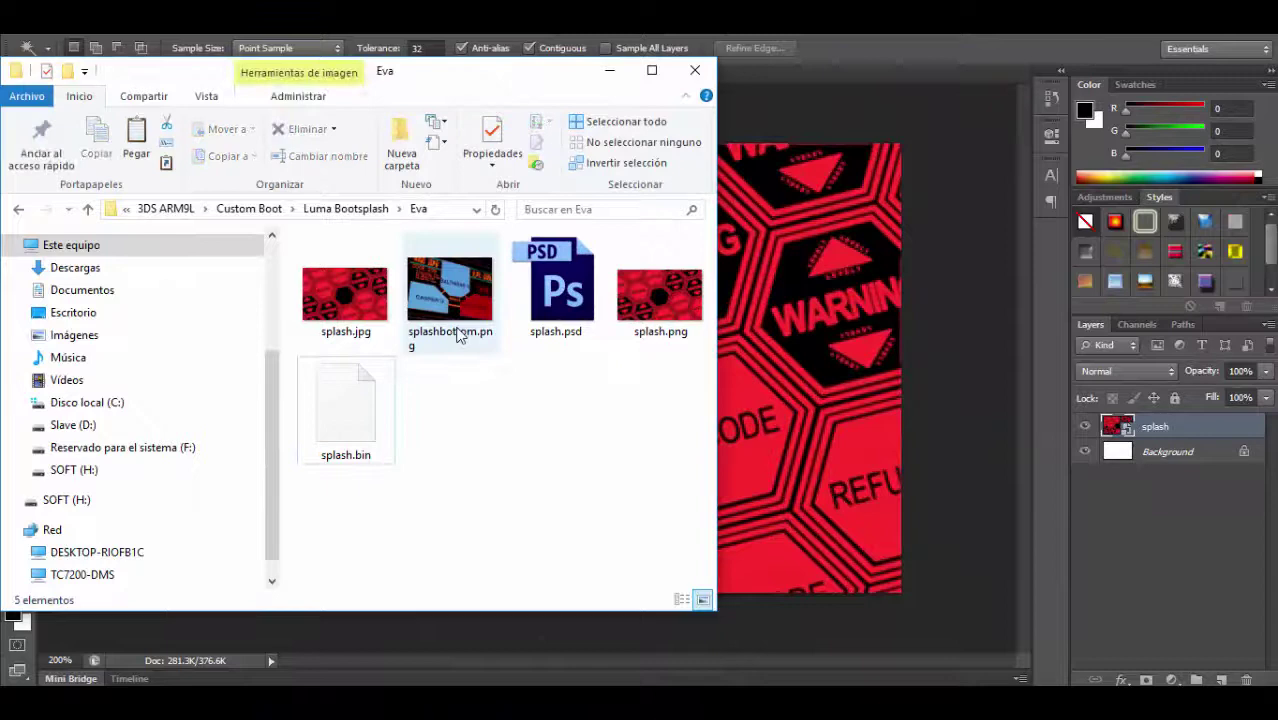
# Select splashbottom.png and begin a new blank Photoshop document
pyautogui.click(460, 320)
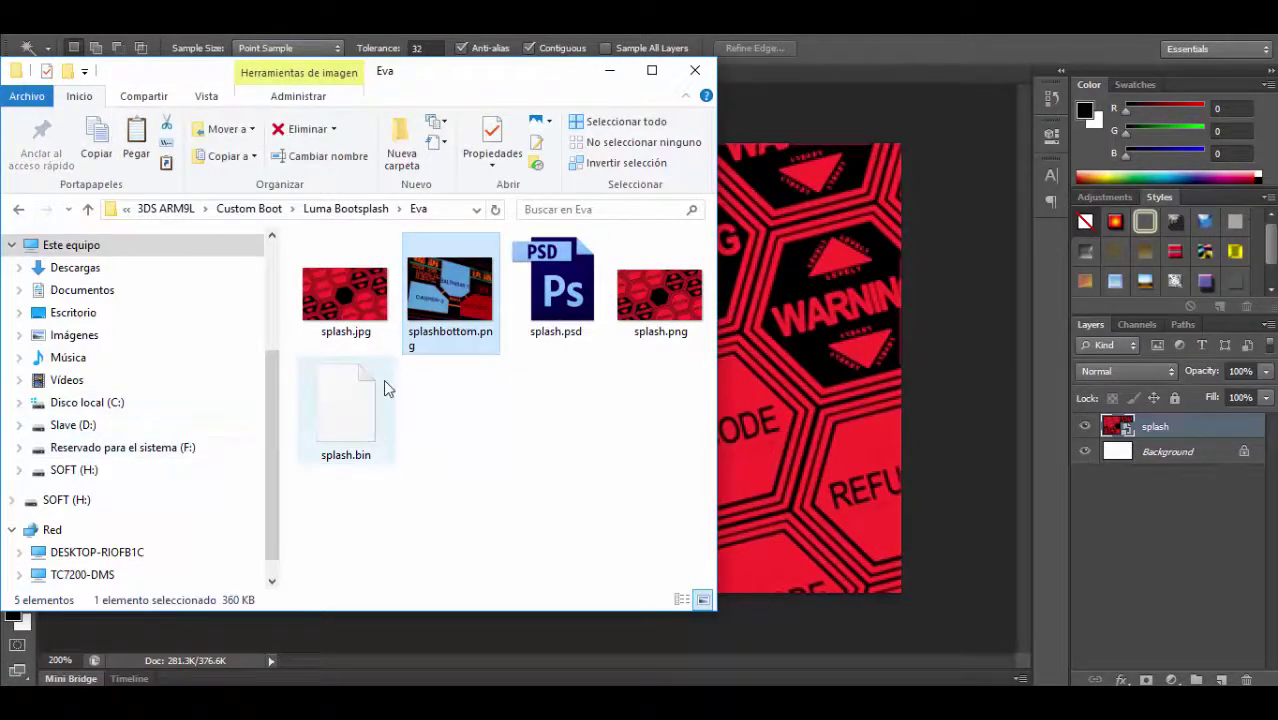
pyautogui.click(52, 18)
pyautogui.click(70, 42)
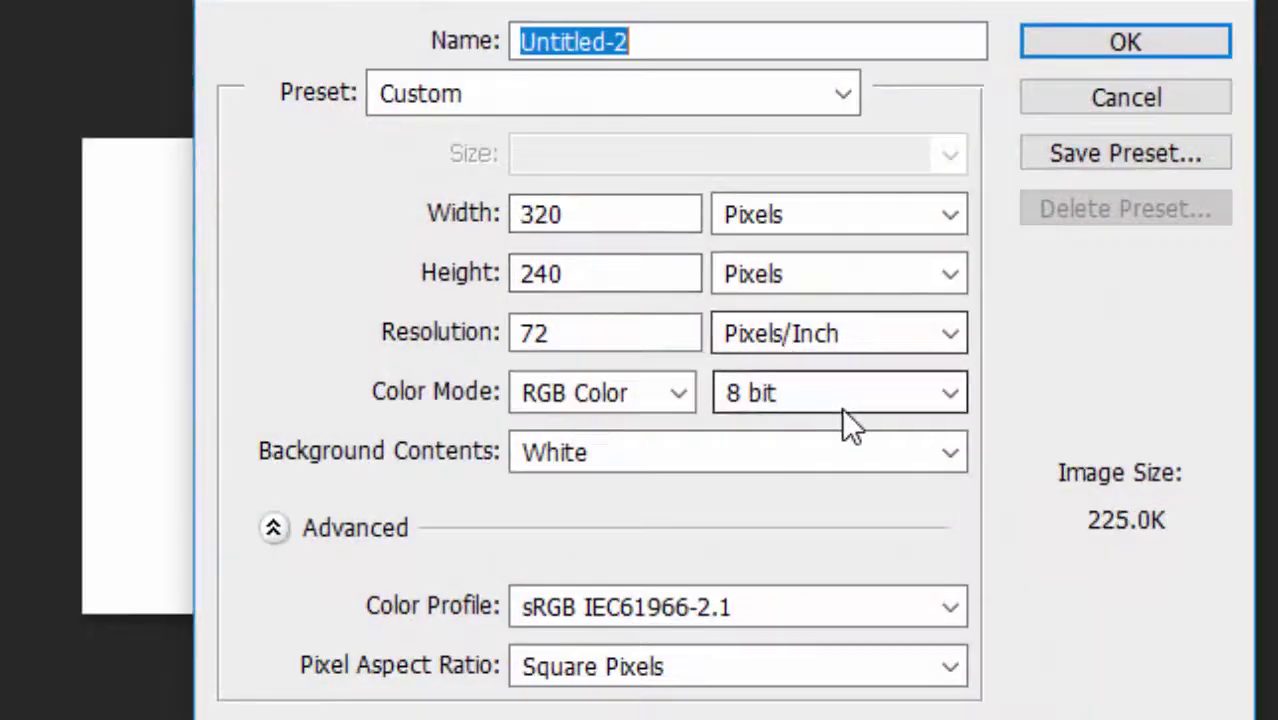
# Set the new 320 x 240 document to 16 bit, name it bottom, and create it
pyautogui.click(863, 396)
pyautogui.click(786, 527)
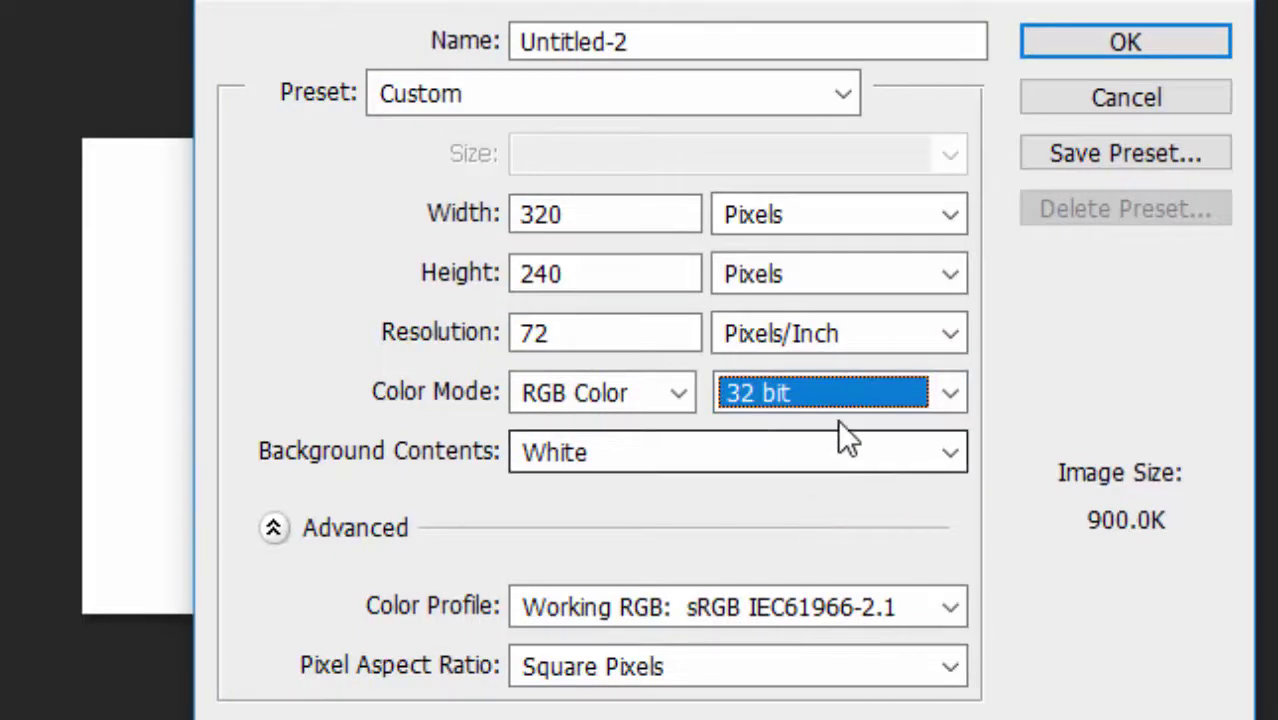
pyautogui.click(845, 392)
pyautogui.click(778, 497)
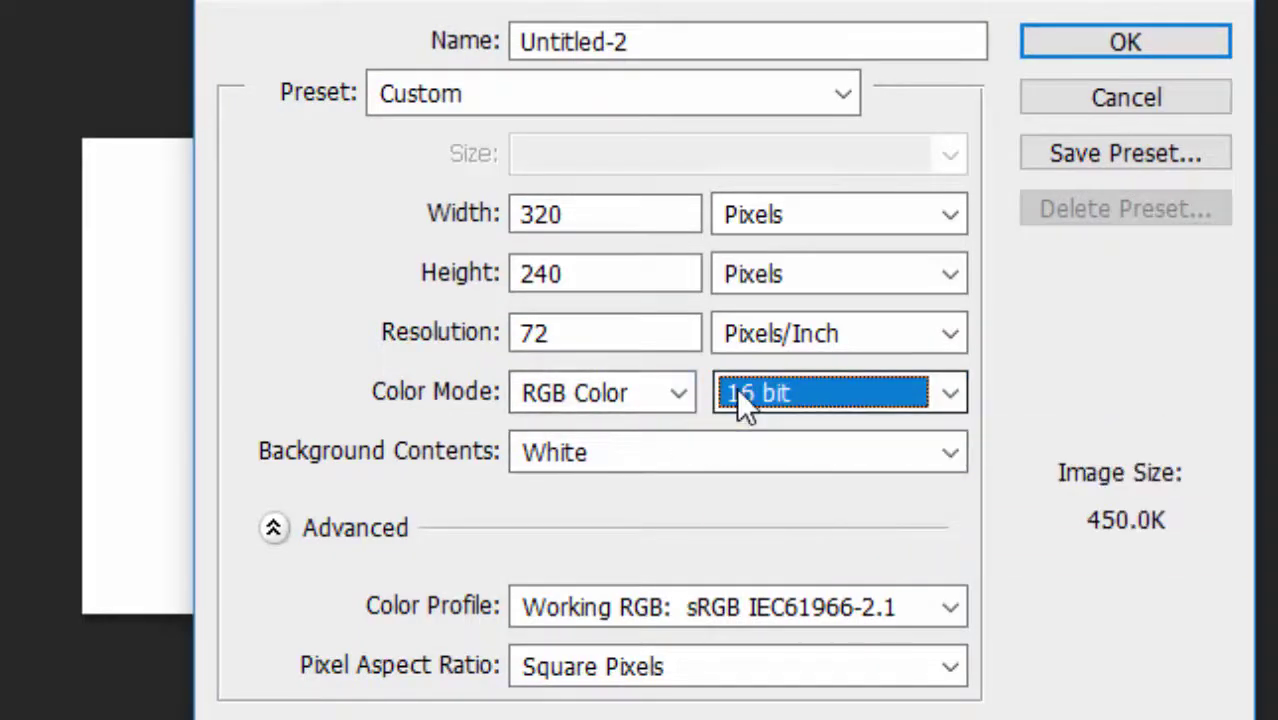
pyautogui.click(842, 48)
pyautogui.write('bottom')
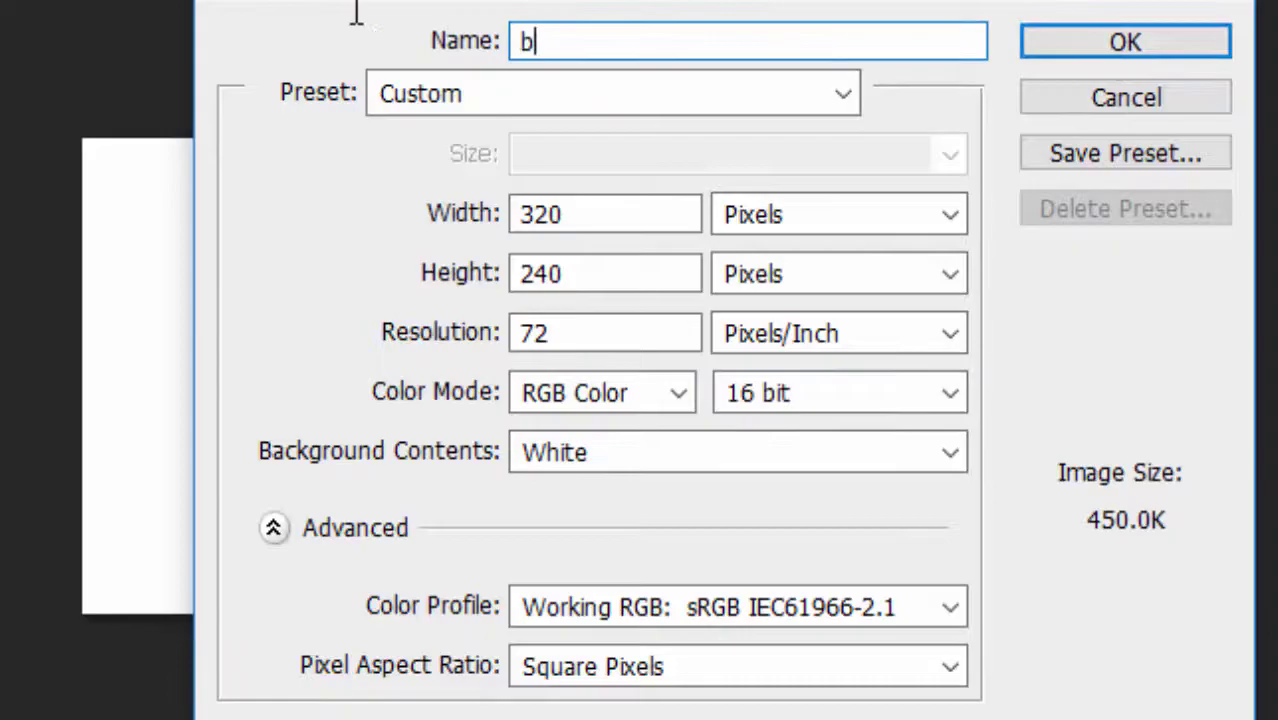
pyautogui.press('Return')
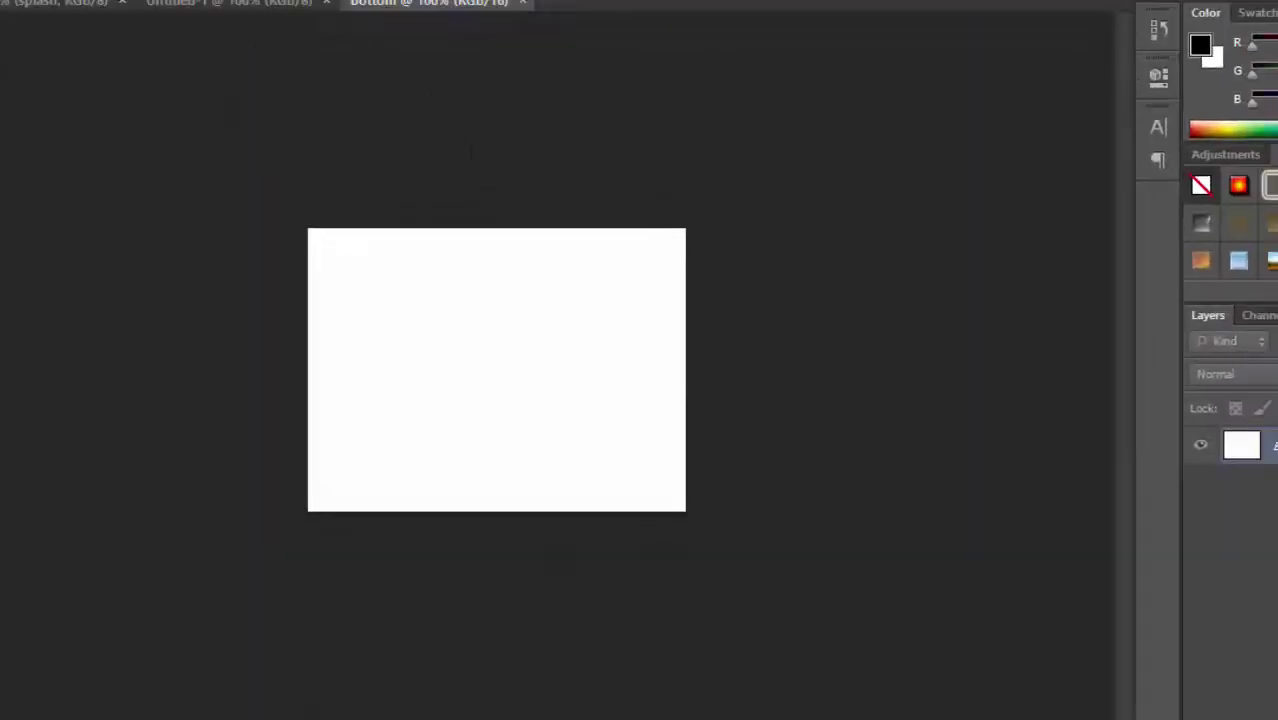
# Drop splashbottom.png from the Eva folder into the bottom document and stretch it to fill the canvas
pyautogui.hotkey('alt', 'Tab')
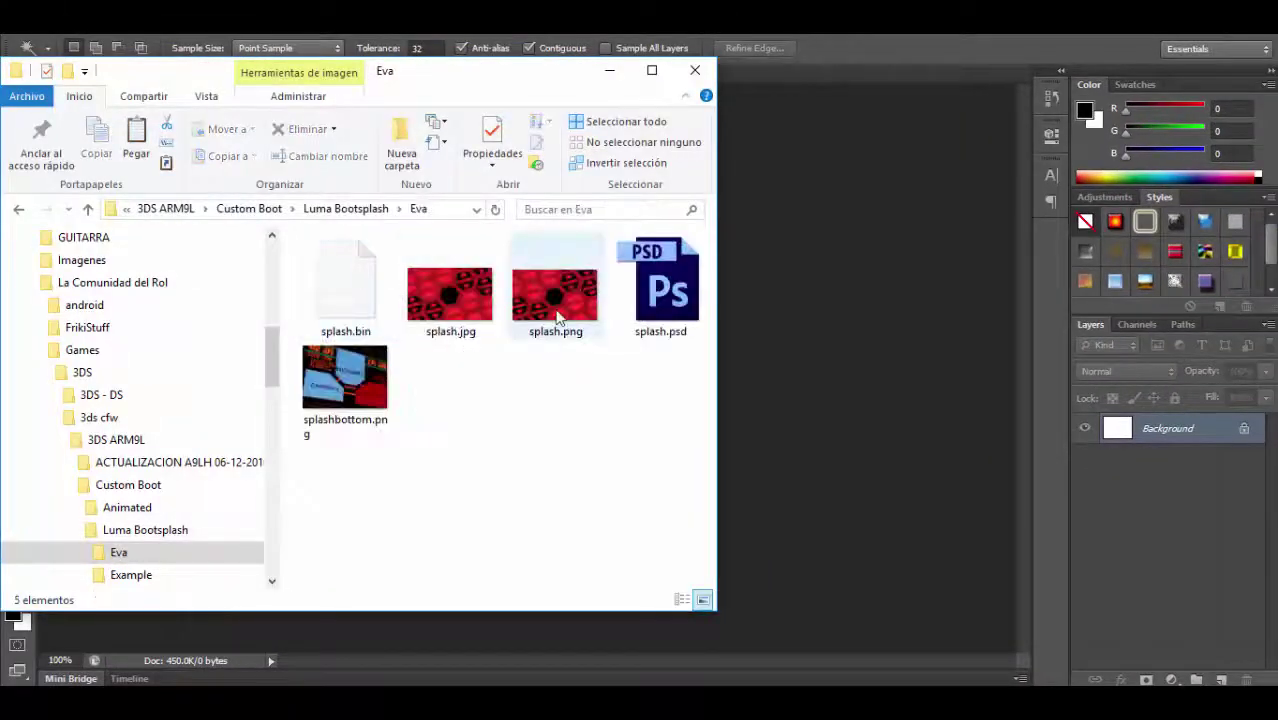
pyautogui.click(363, 365)
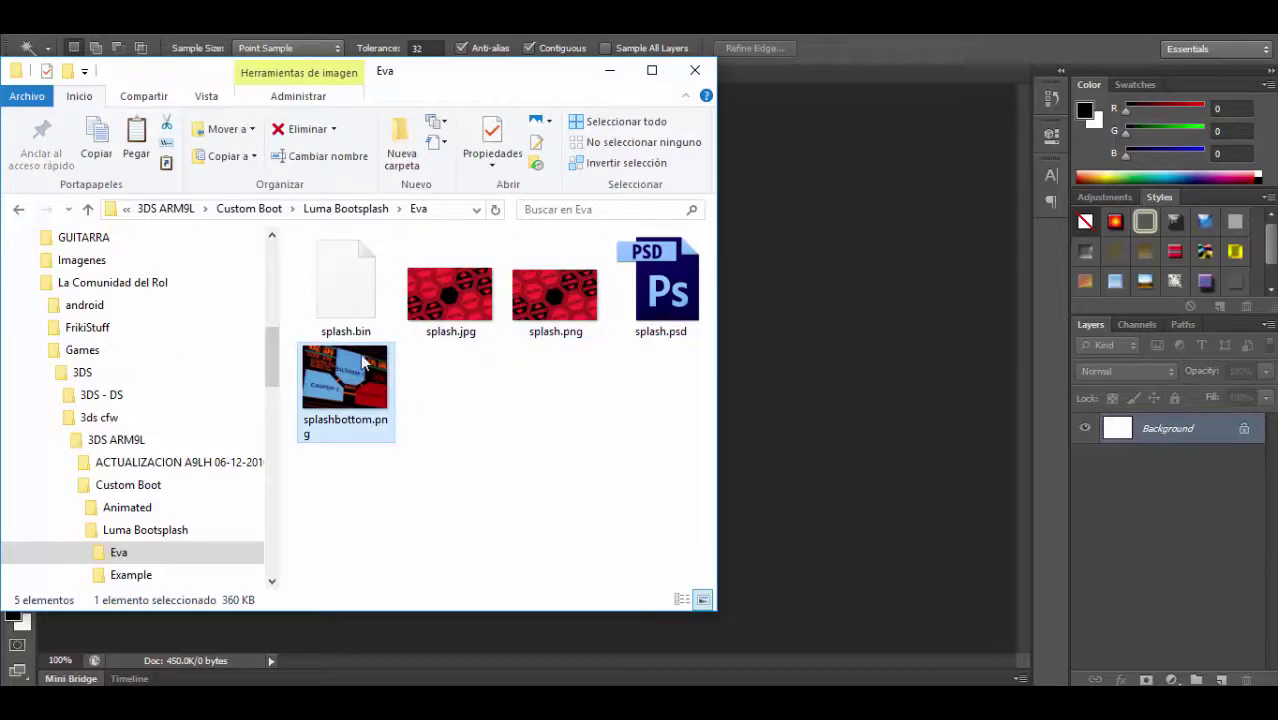
pyautogui.moveTo(363, 365); pyautogui.dragTo(802, 455)
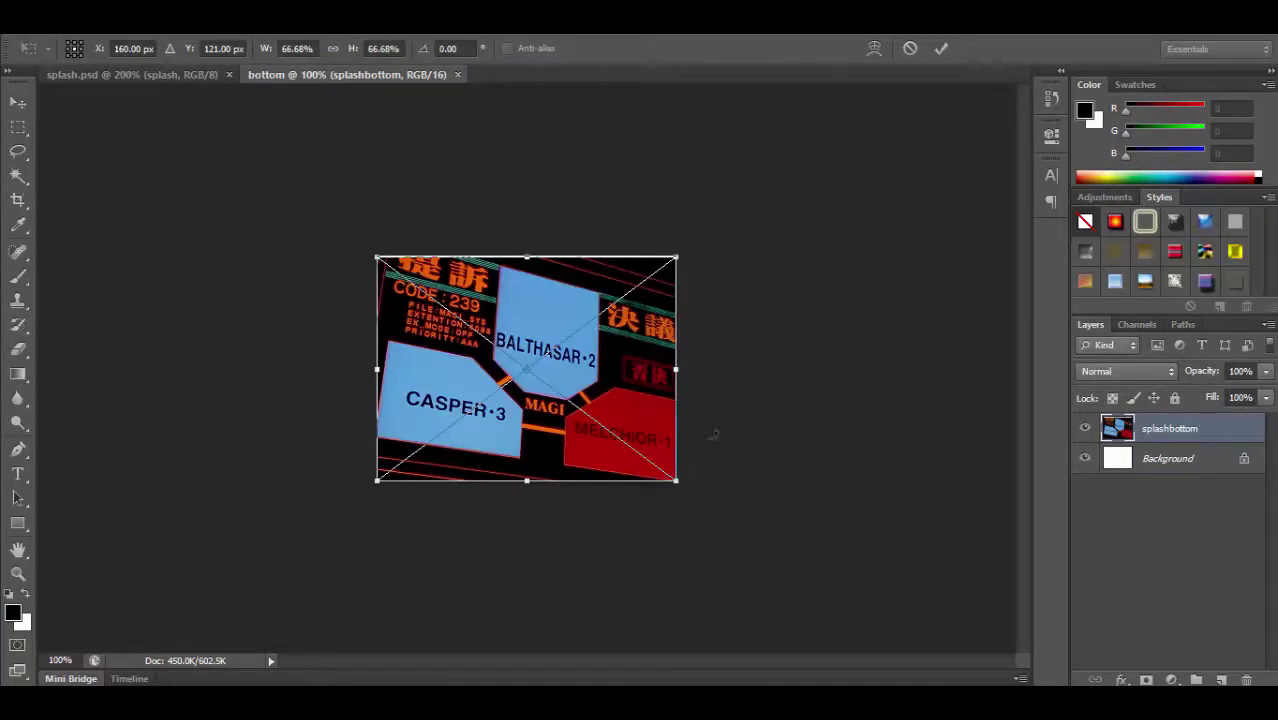
pyautogui.hotkey('ctrl', '+')
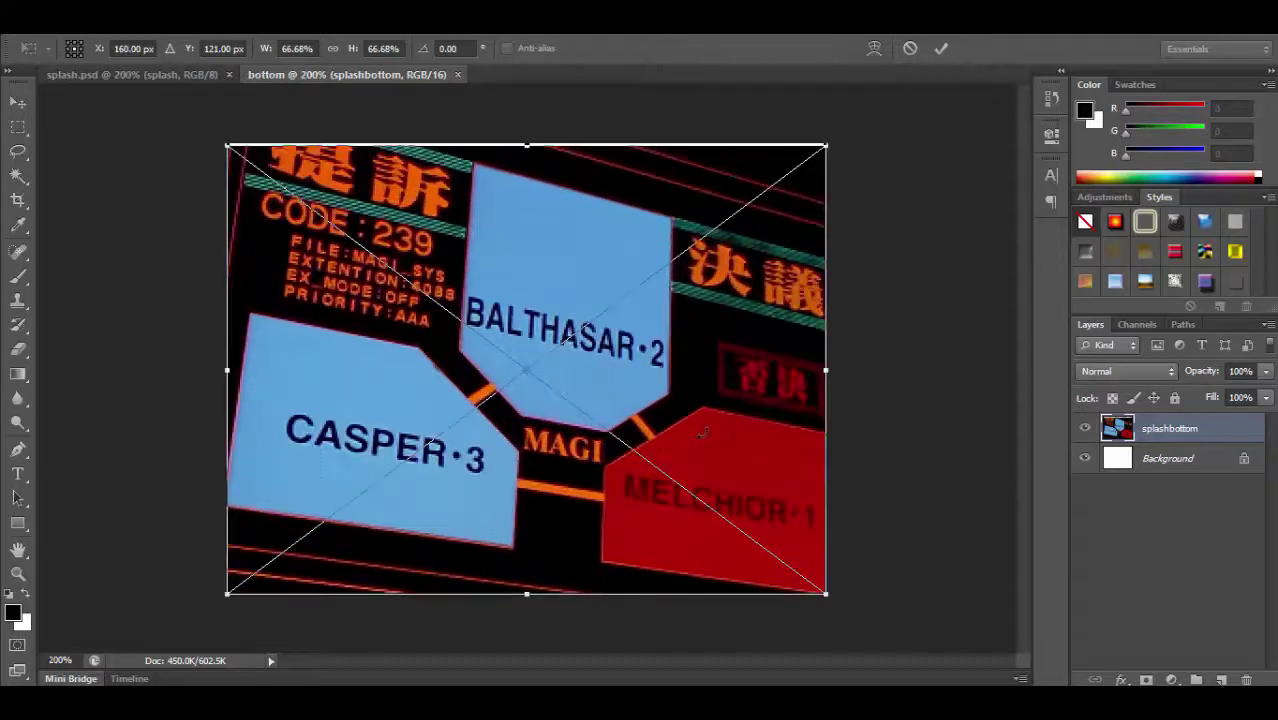
pyautogui.moveTo(828, 148)
pyautogui.mouseDown()
pyautogui.moveTo(800, 137)
pyautogui.moveTo(827, 146)
pyautogui.mouseUp()
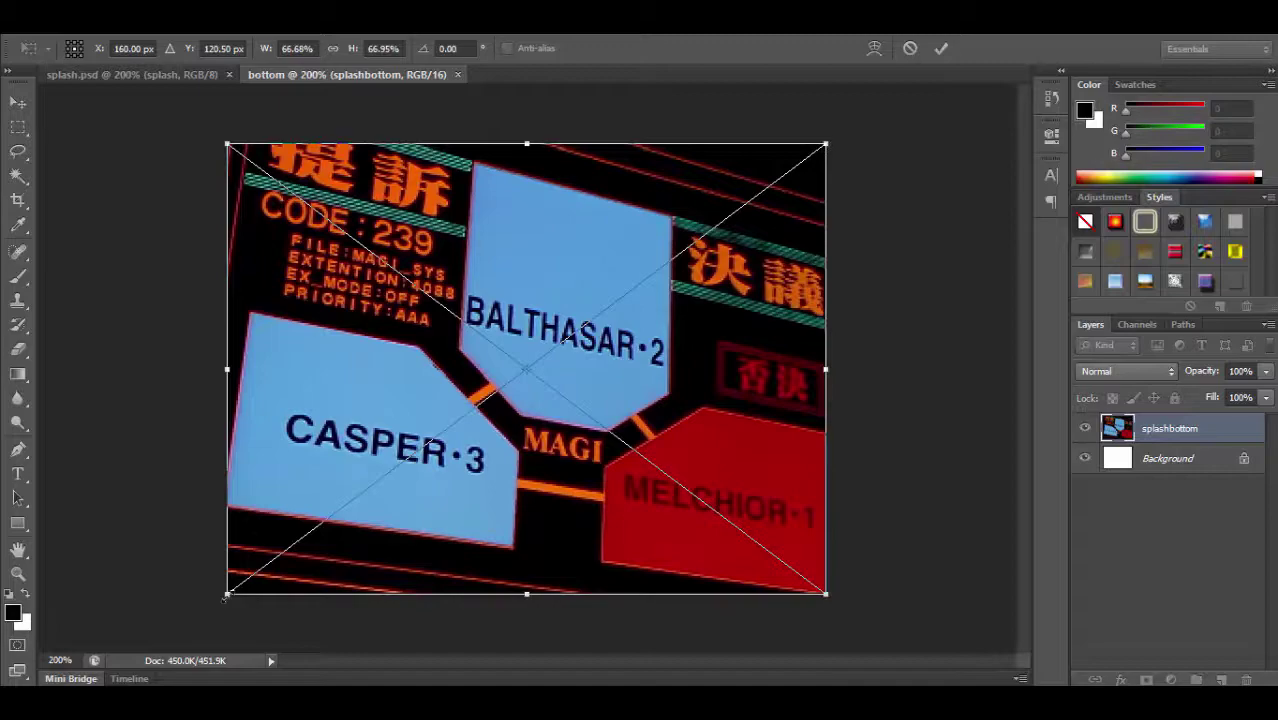
pyautogui.press('Return')
pyautogui.click(52, 20)
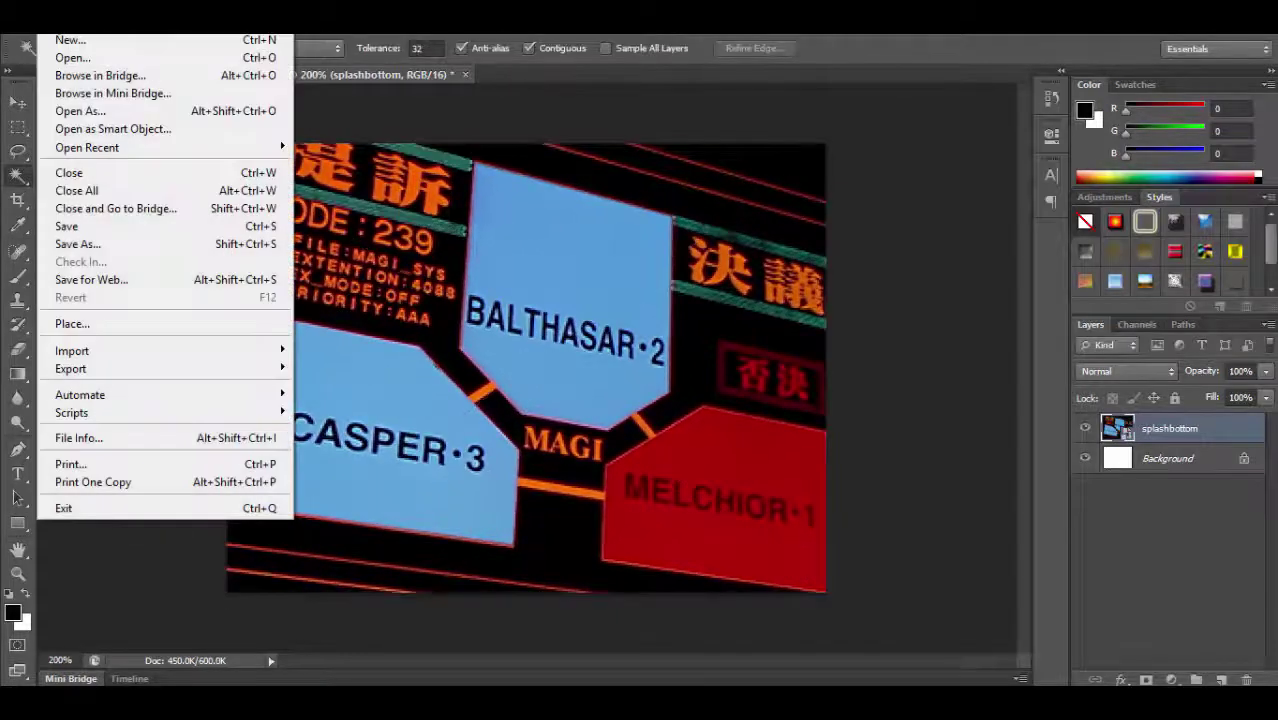
# Save the bottom document under the name splashbottom
pyautogui.click(81, 228)
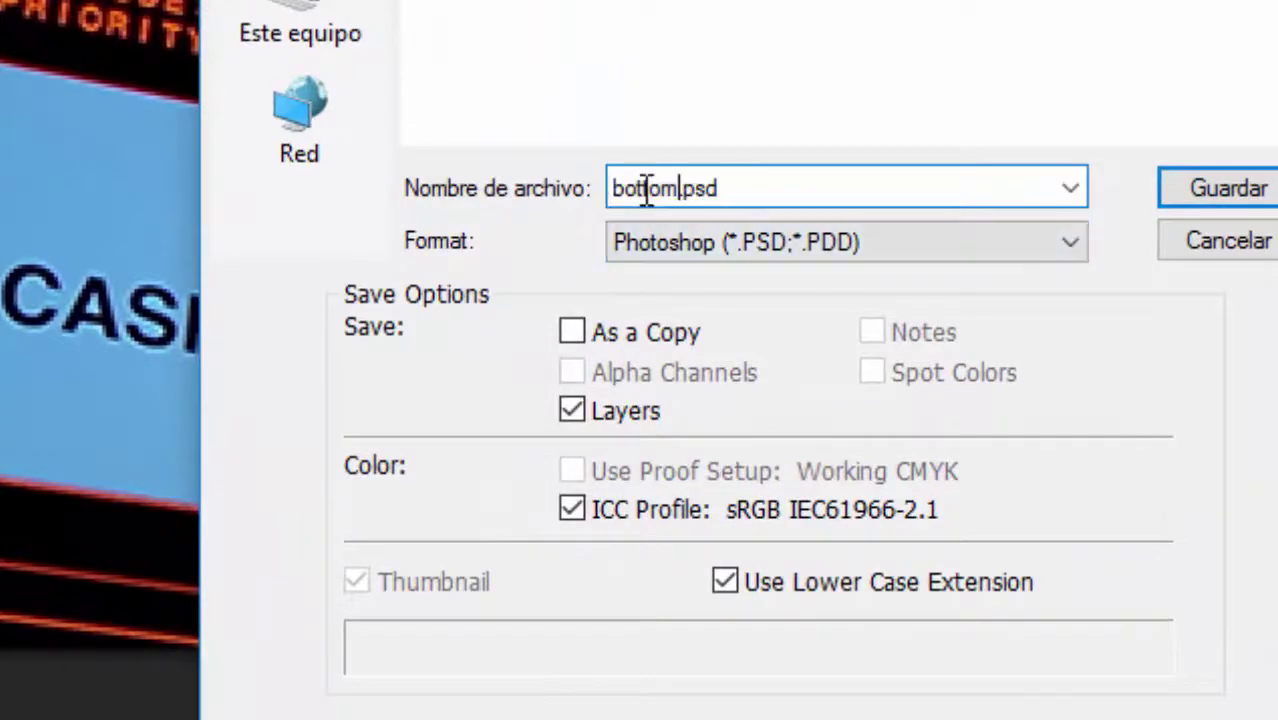
pyautogui.doubleClick(622, 265)
pyautogui.write('splashbottom')
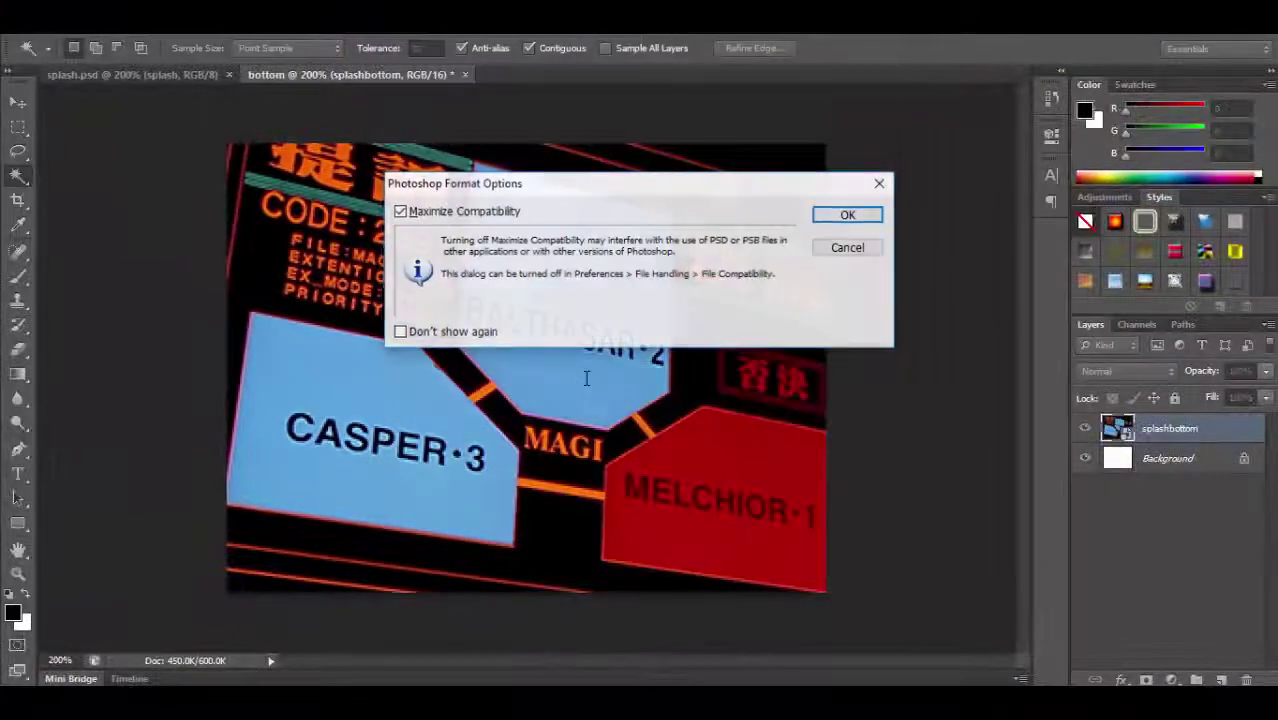
pyautogui.press('Return')
pyautogui.press('Return')
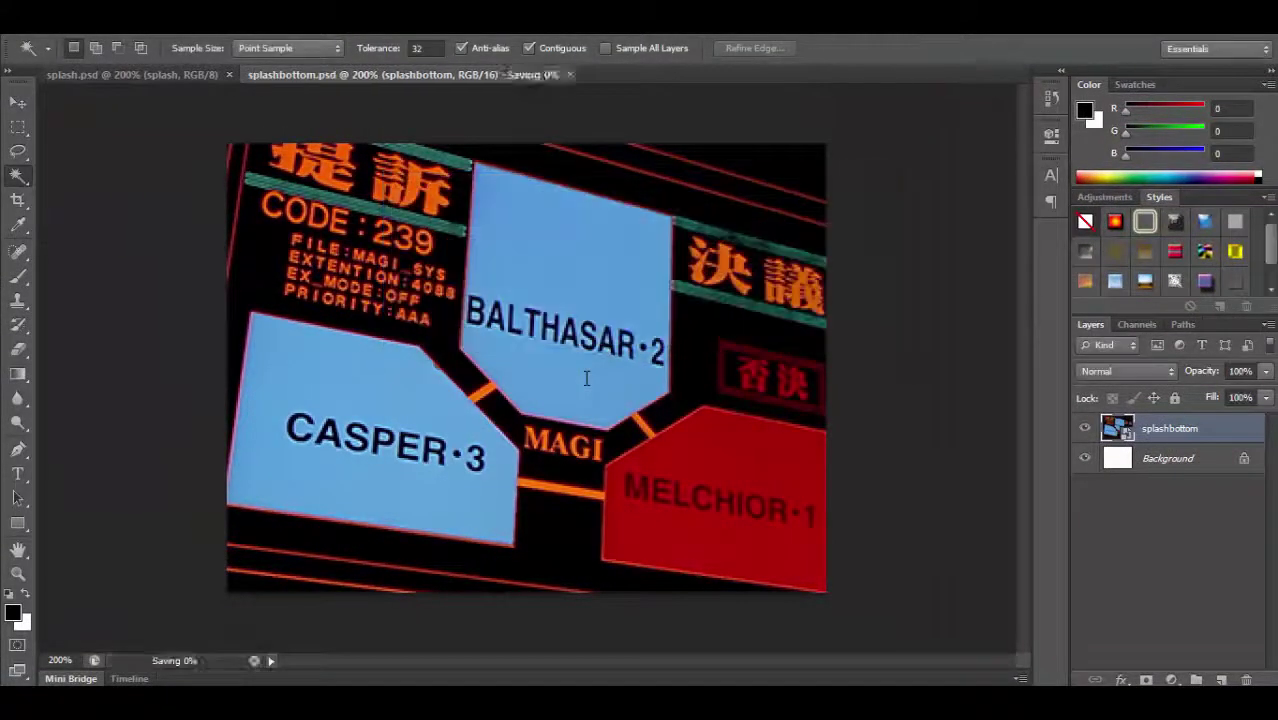
# Save a PNG copy as splashbottom.png, accepting the default PNG options
pyautogui.click(51, 30)
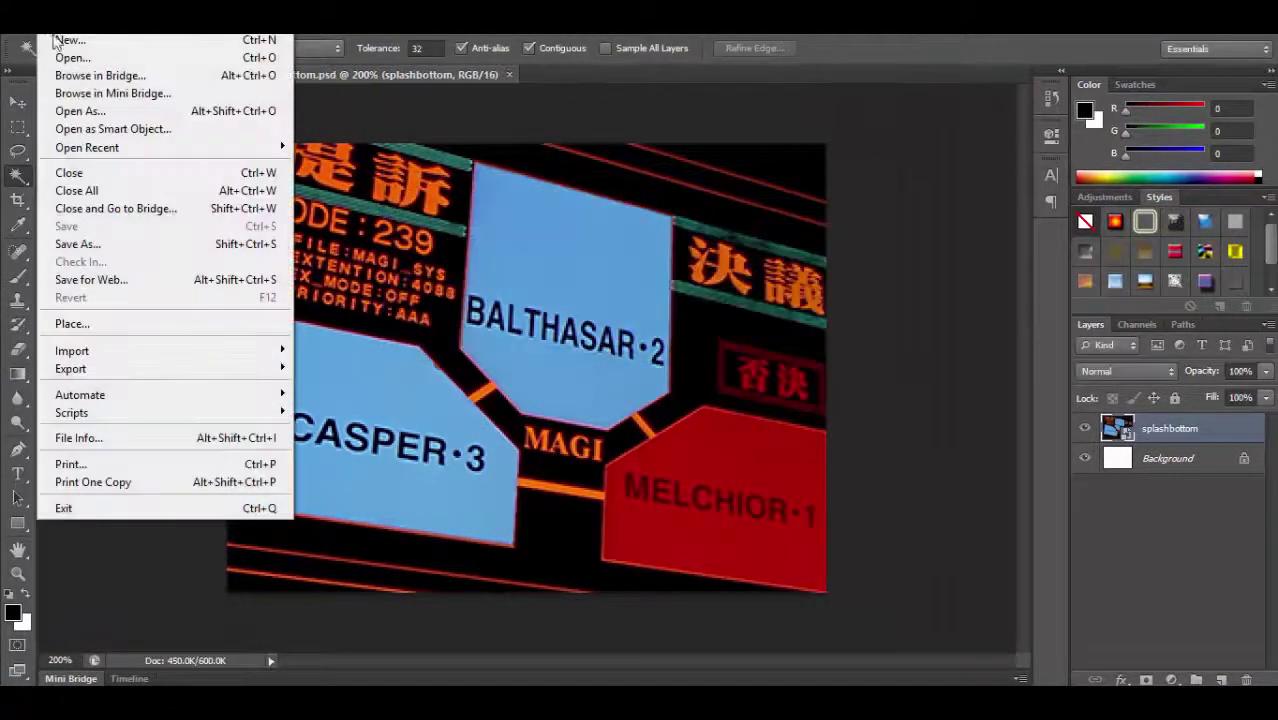
pyautogui.click(192, 249)
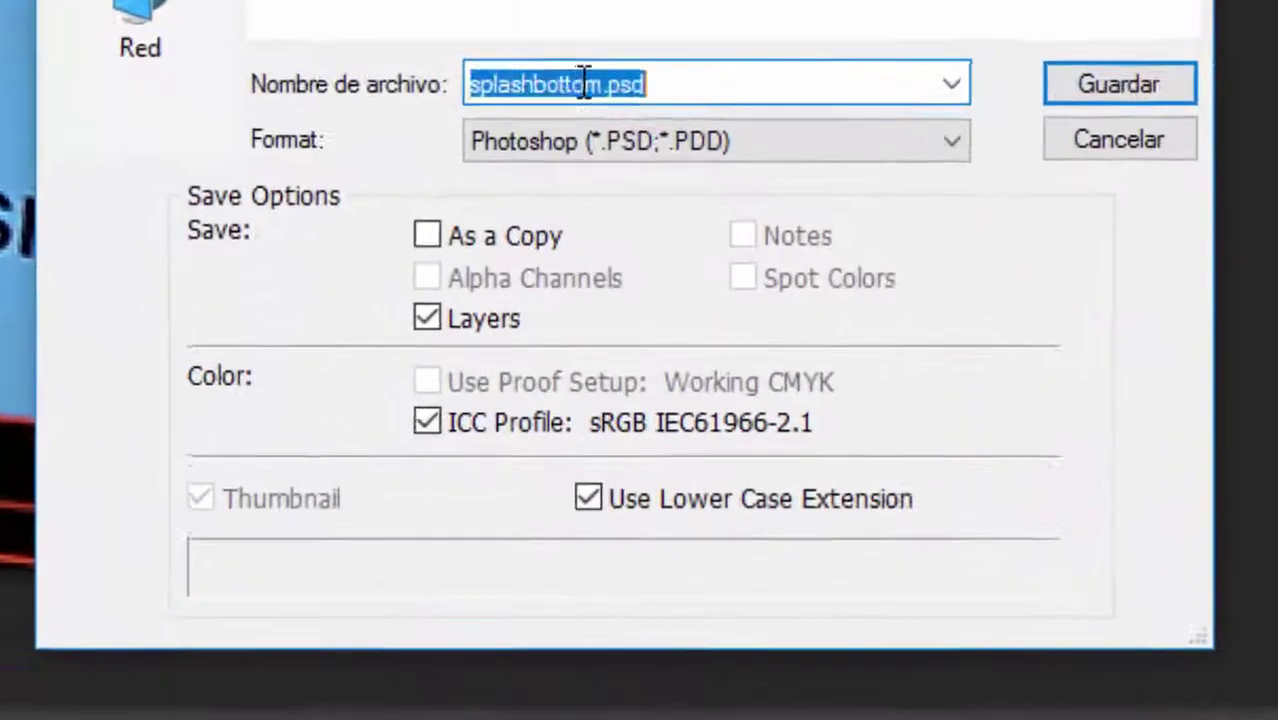
pyautogui.click(640, 281)
pyautogui.click(590, 499)
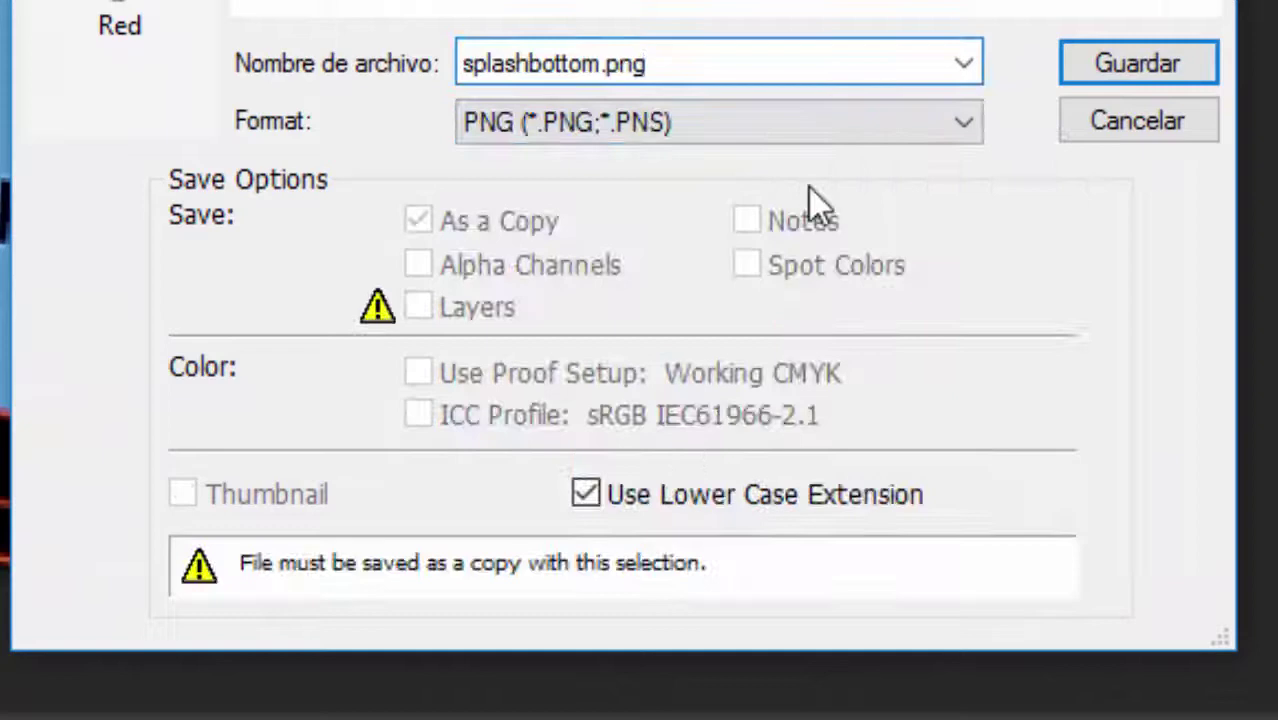
pyautogui.press('Return')
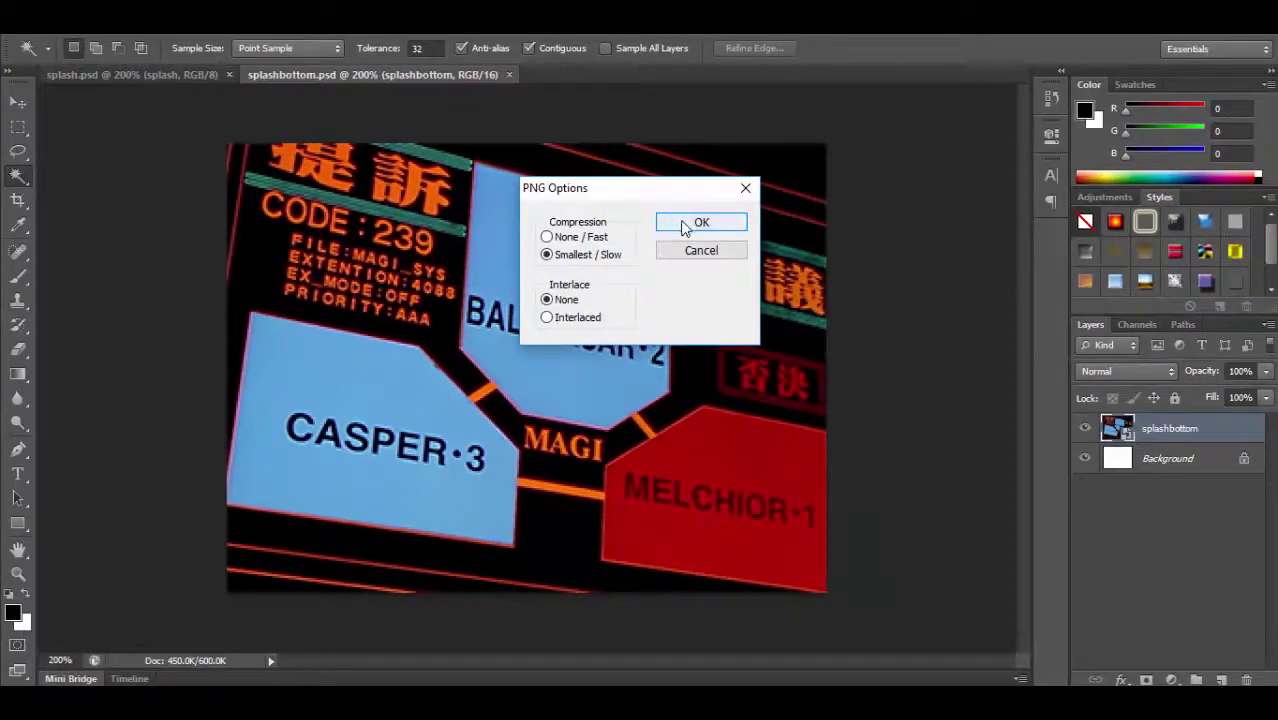
pyautogui.click(684, 226)
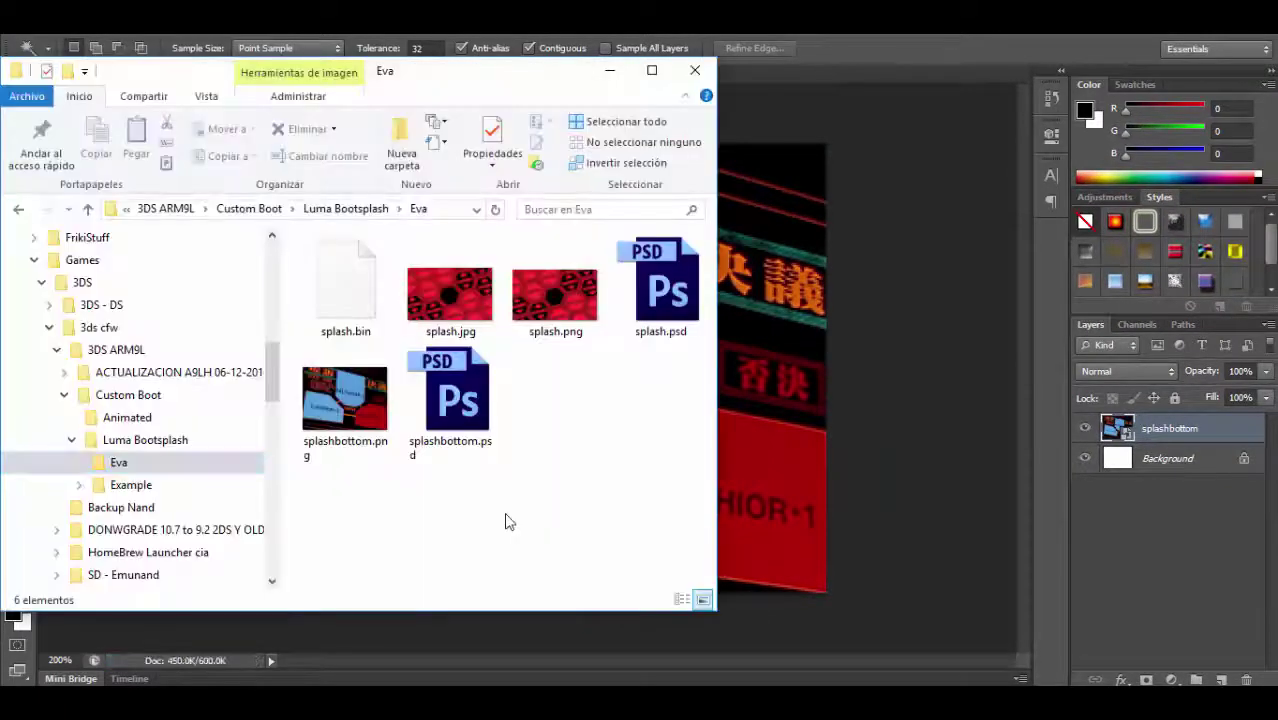
# Delete splash.jpg from the Eva folder via Eliminar, then select splashbottom.png
pyautogui.click(453, 320)
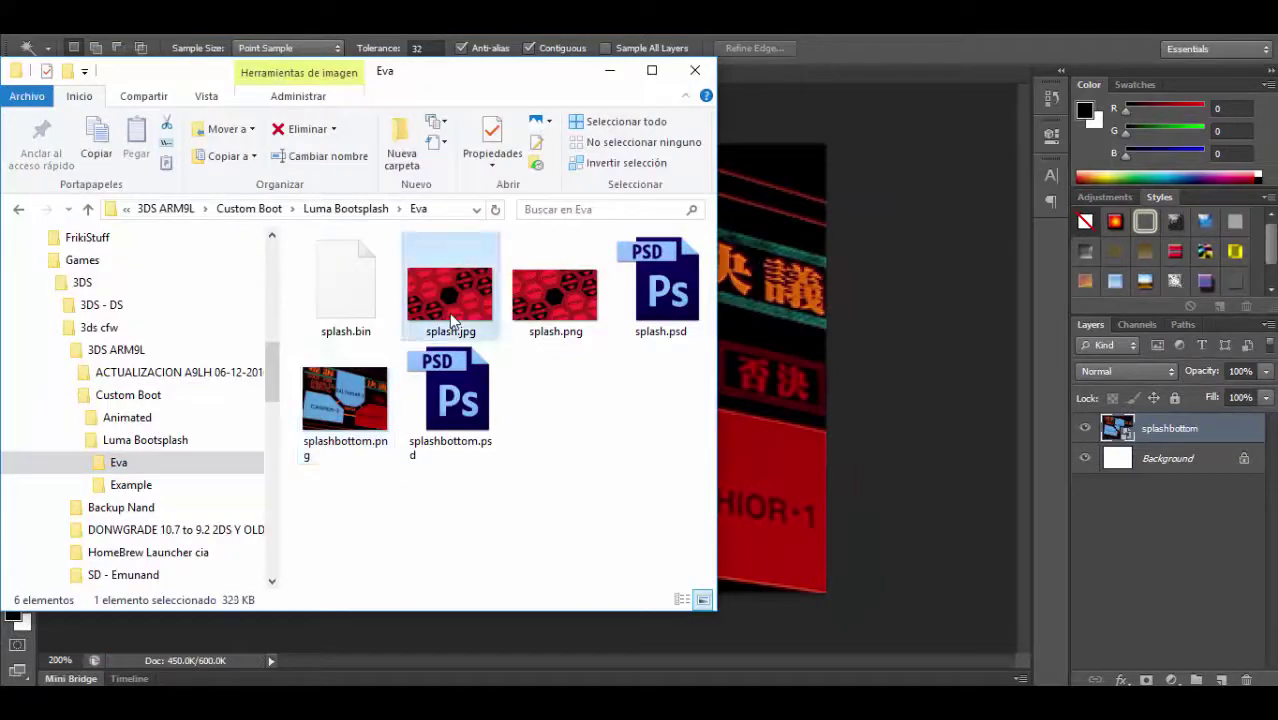
pyautogui.rightClick(451, 320)
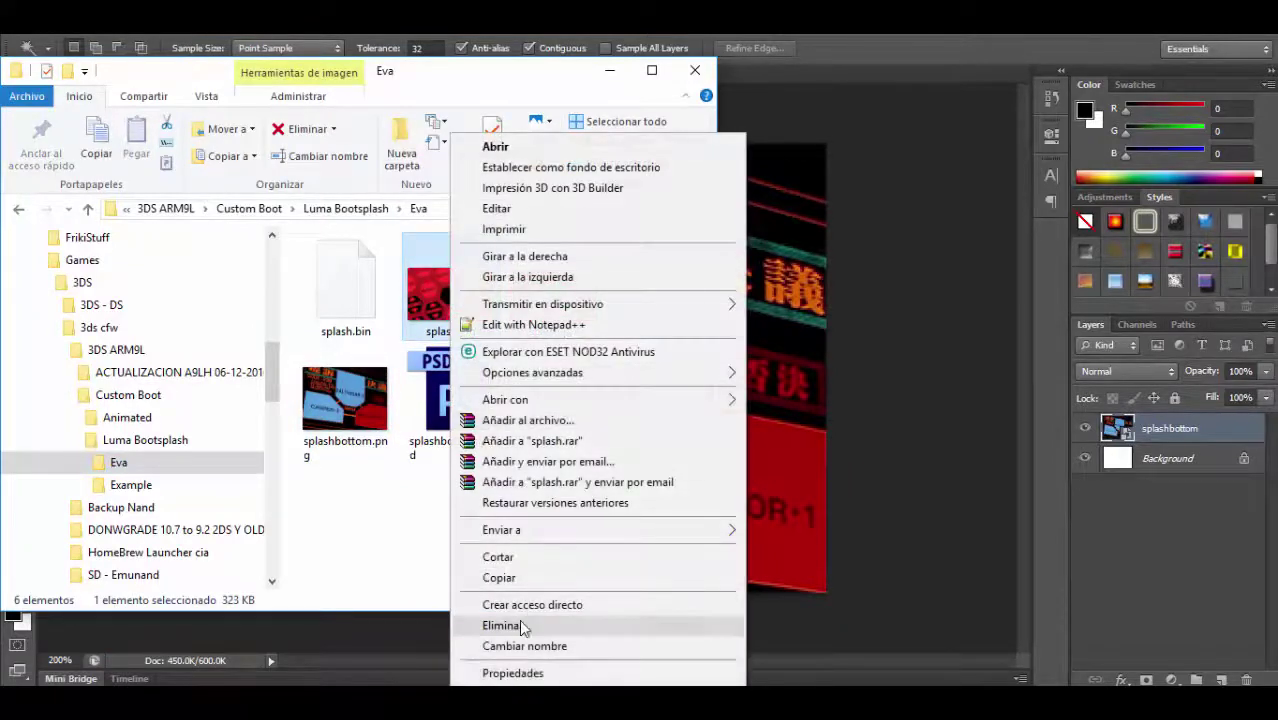
pyautogui.click(501, 625)
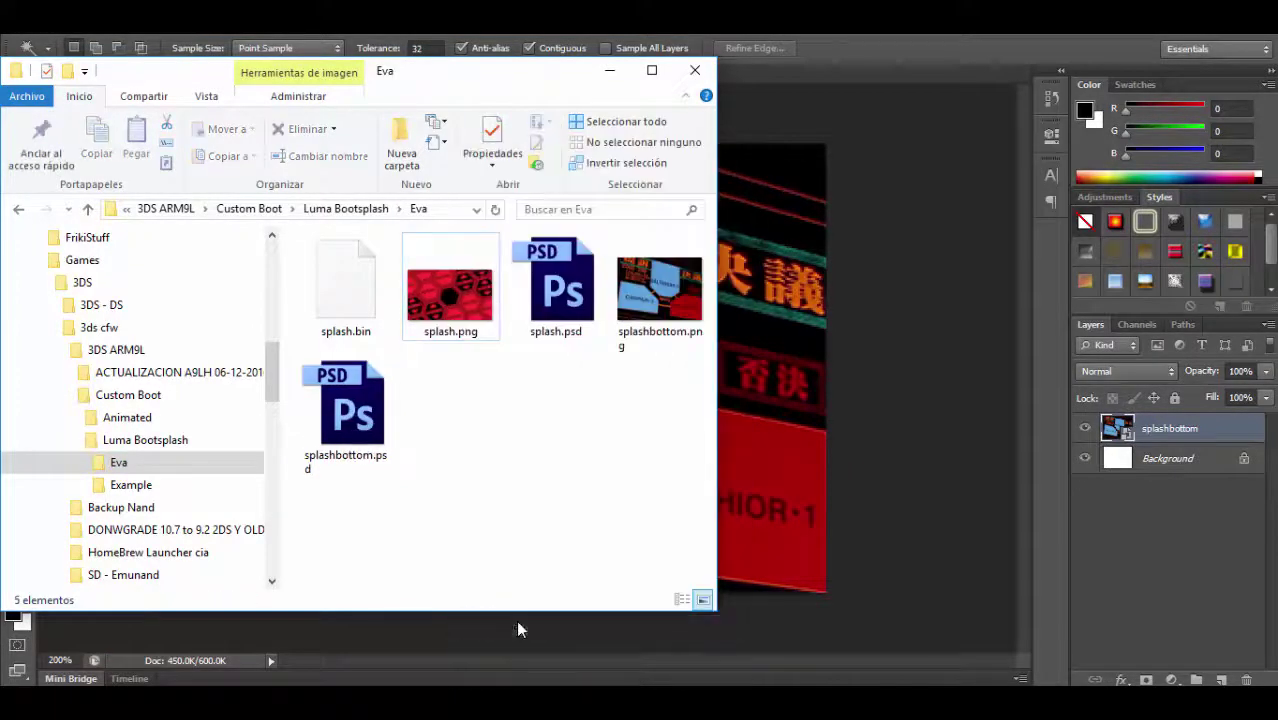
pyautogui.click(450, 300)
pyautogui.click(664, 318)
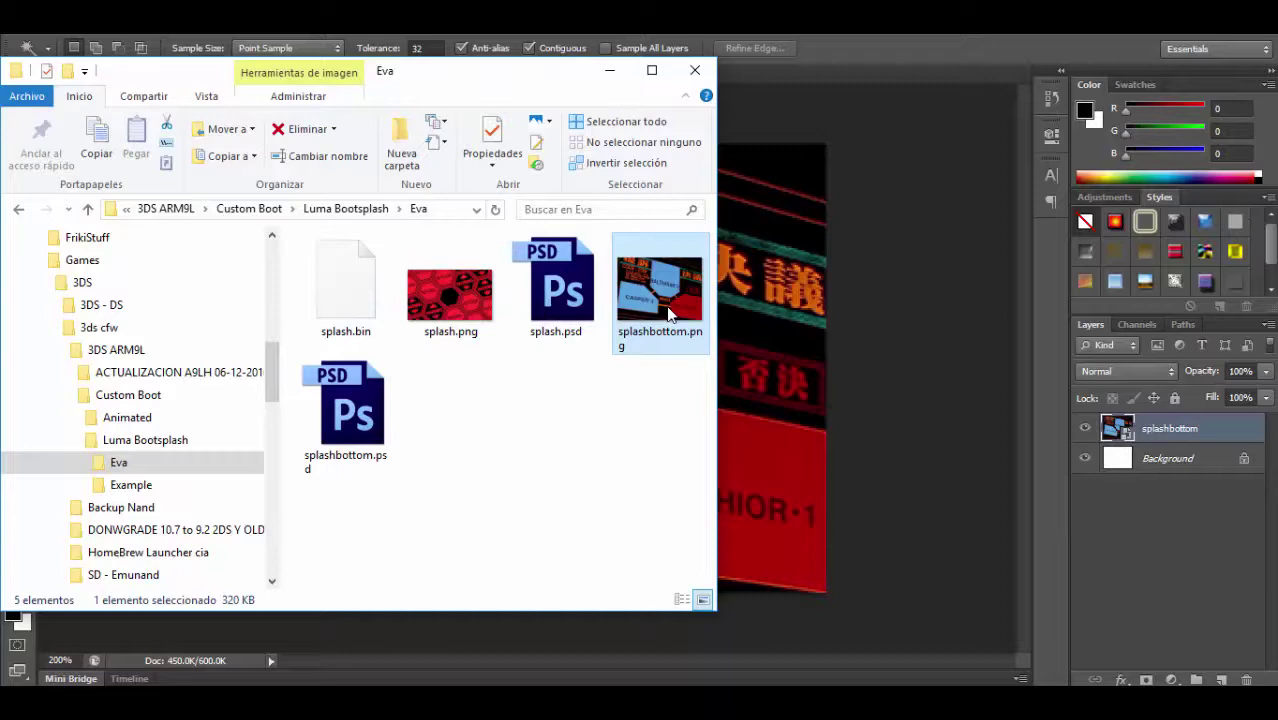
# Load splashbottom.png into the converter and download the result as splashbottom.bin
pyautogui.hotkey('alt', 'Tab')
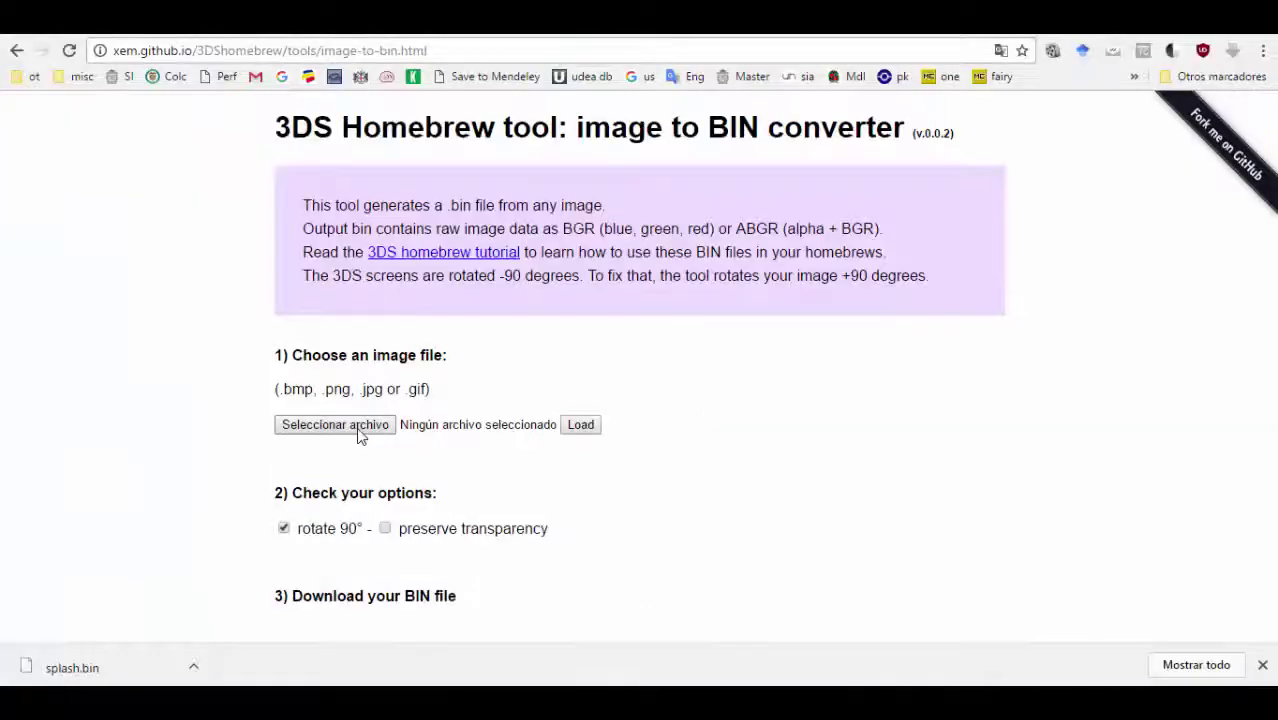
pyautogui.click(357, 434)
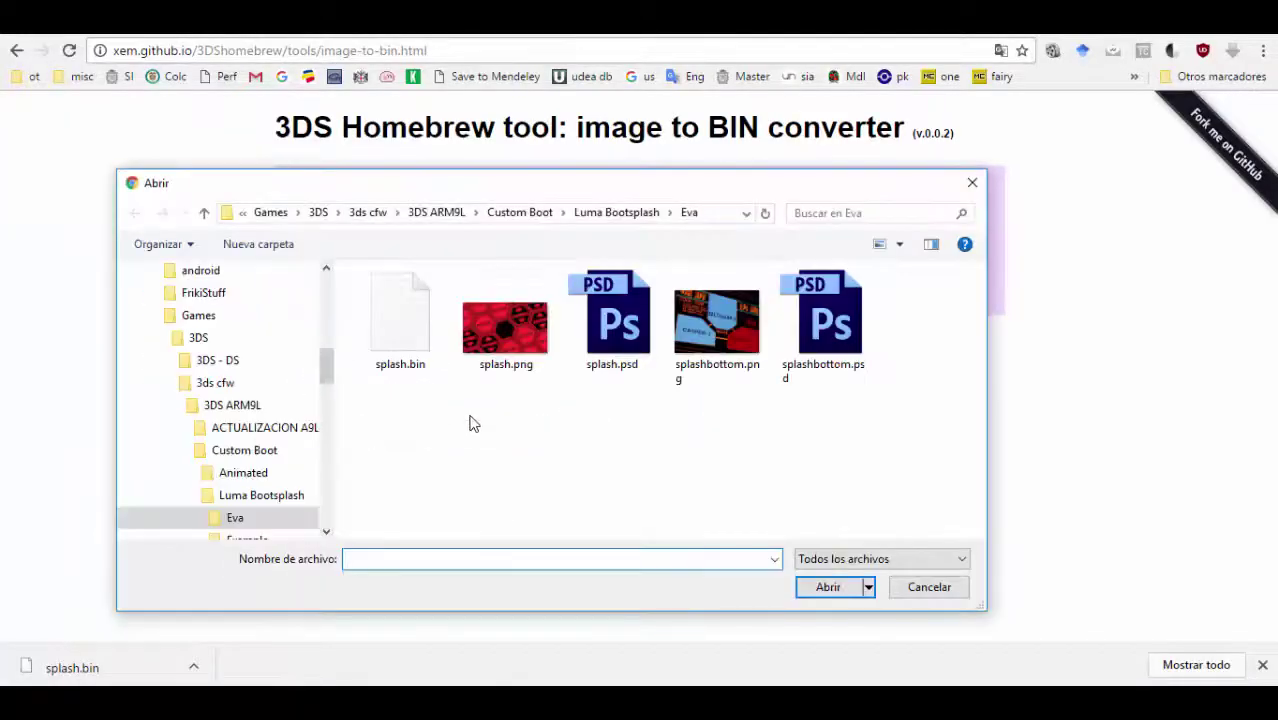
pyautogui.doubleClick(697, 345)
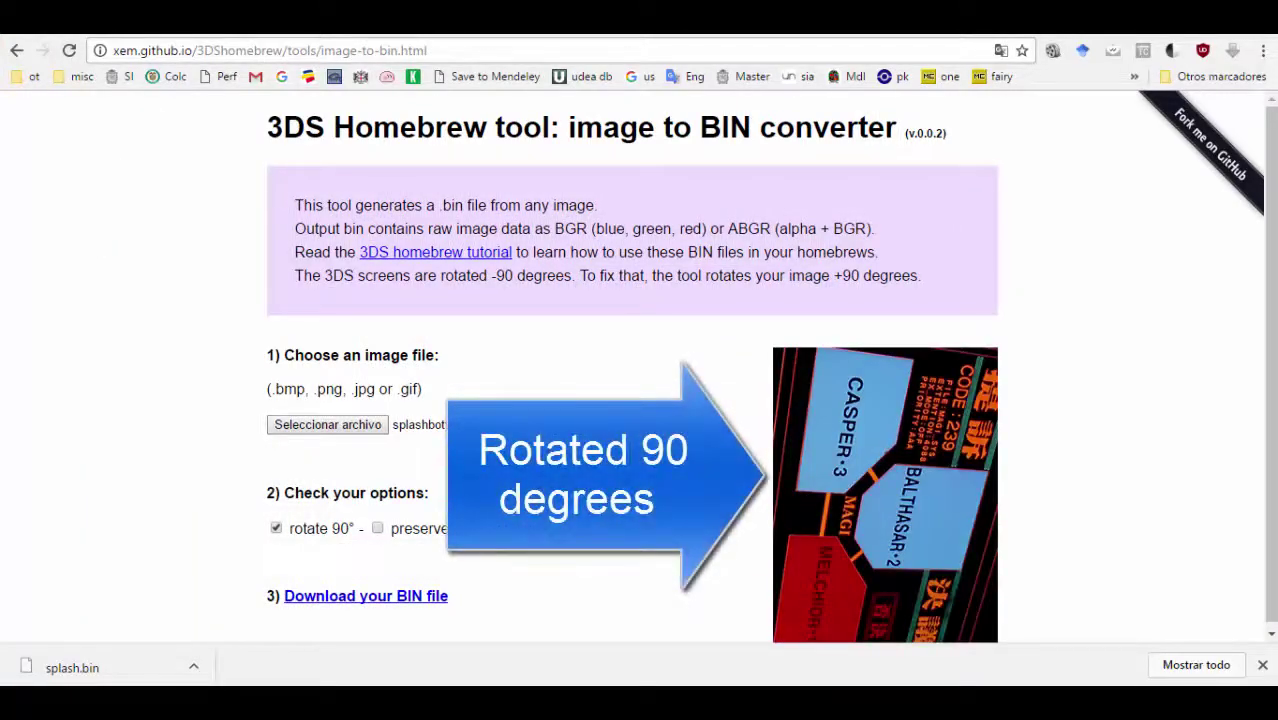
pyautogui.scroll(-1, 632, 400)
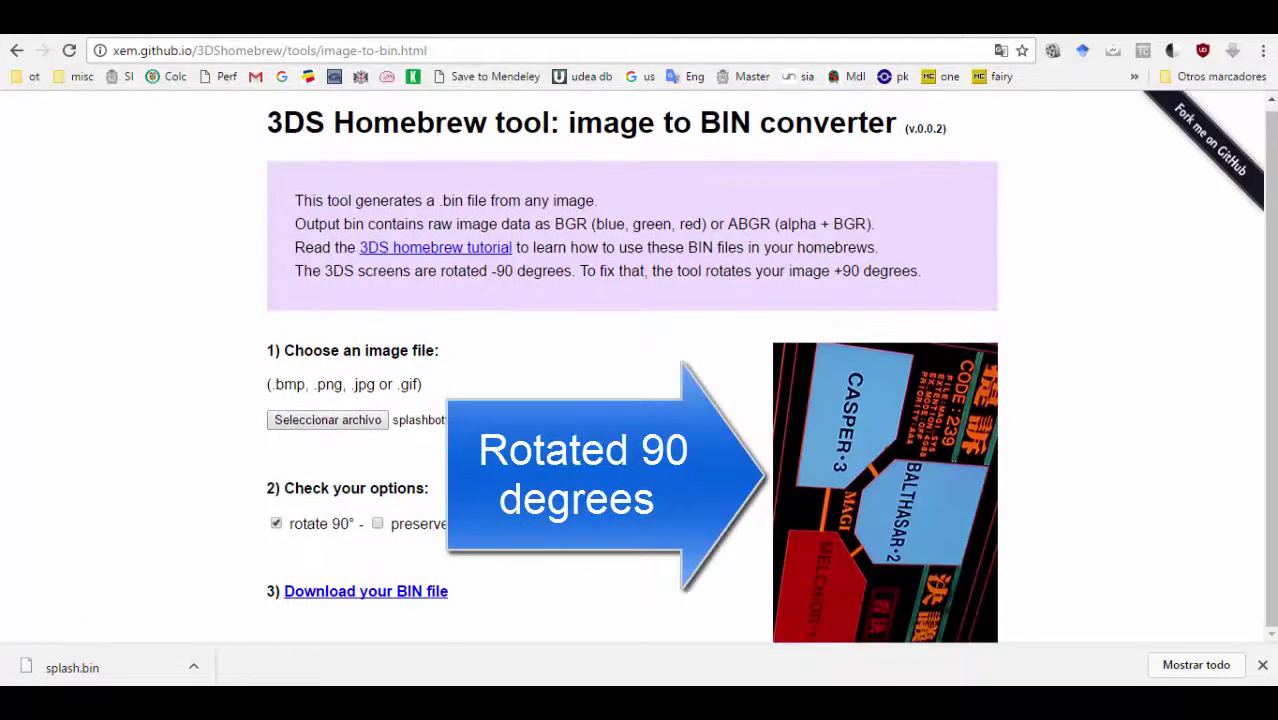
pyautogui.click(391, 592)
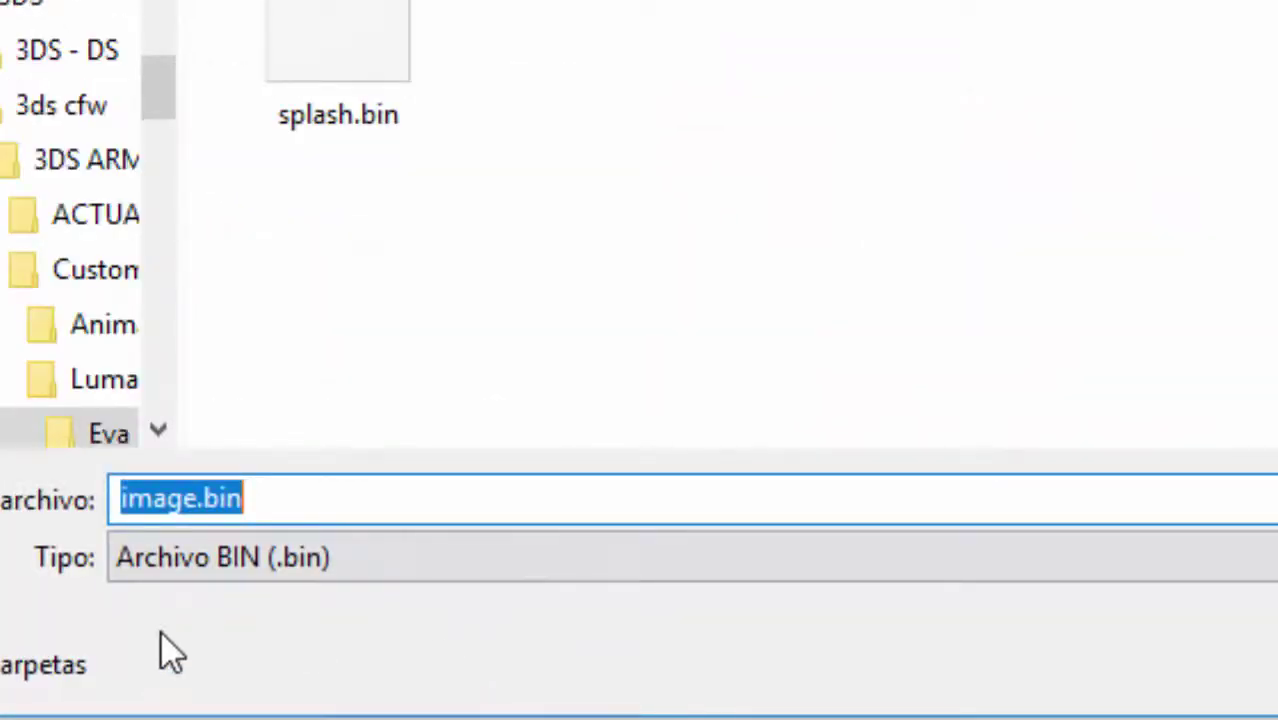
pyautogui.click(200, 499)
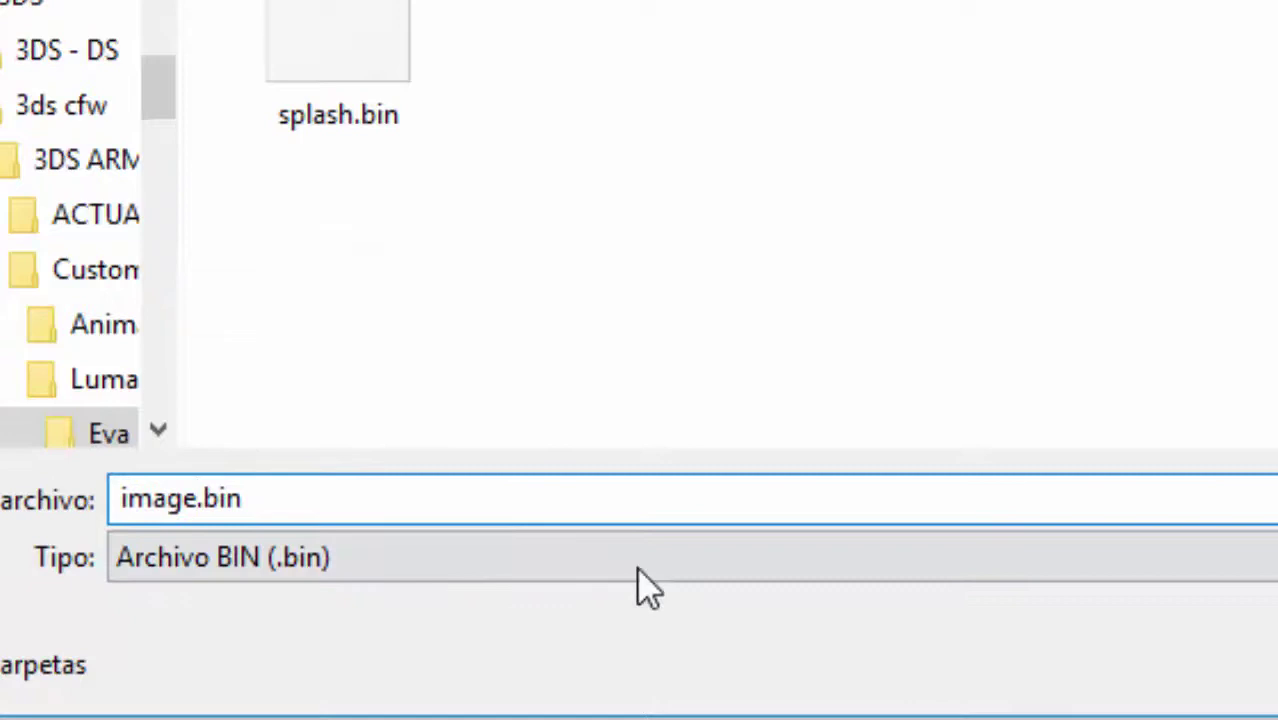
pyautogui.write('splashbottom')
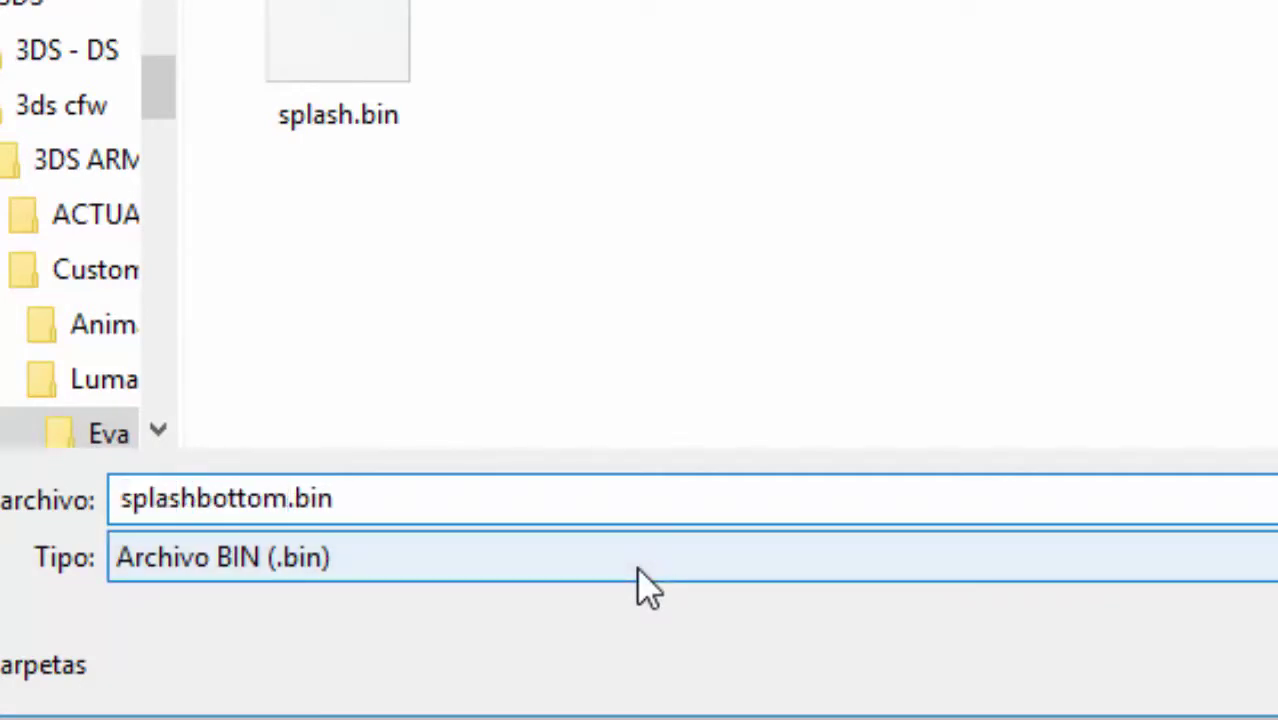
pyautogui.press('Return')
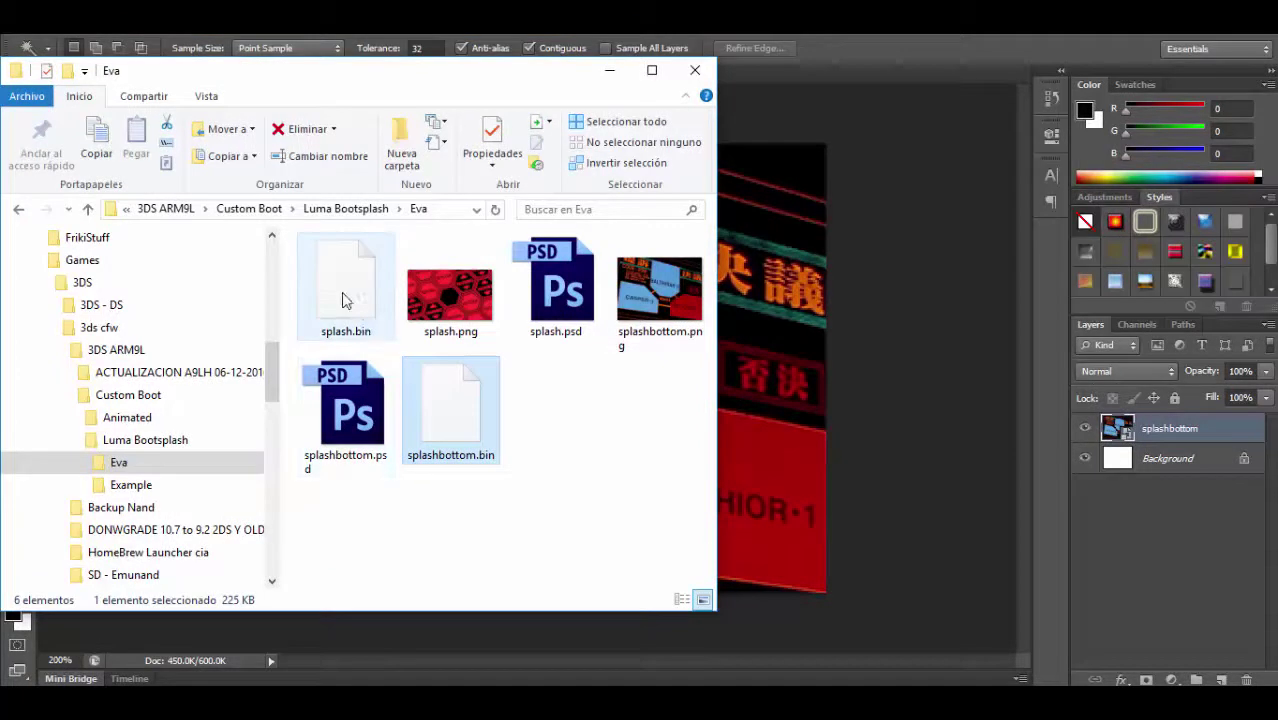
# Select splash.bin and splashbottom.bin in the Eva folder and copy them
pyautogui.click(342, 300)
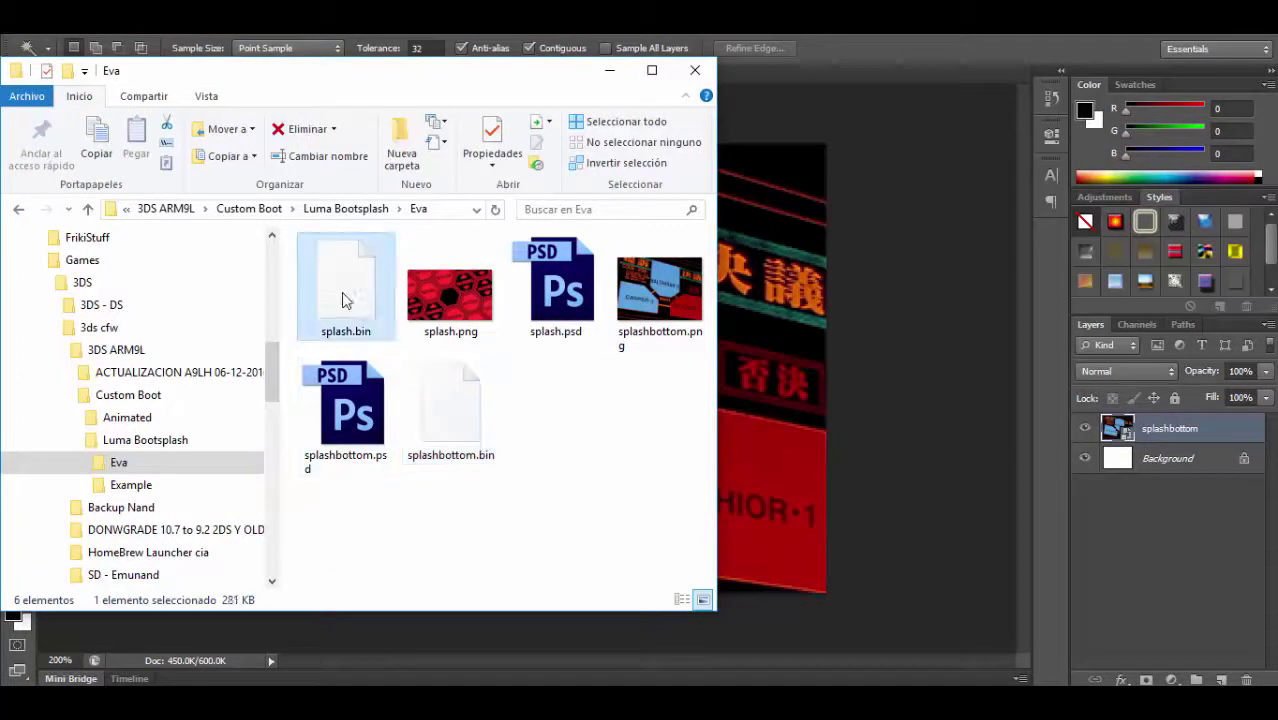
pyautogui.click(470, 420)
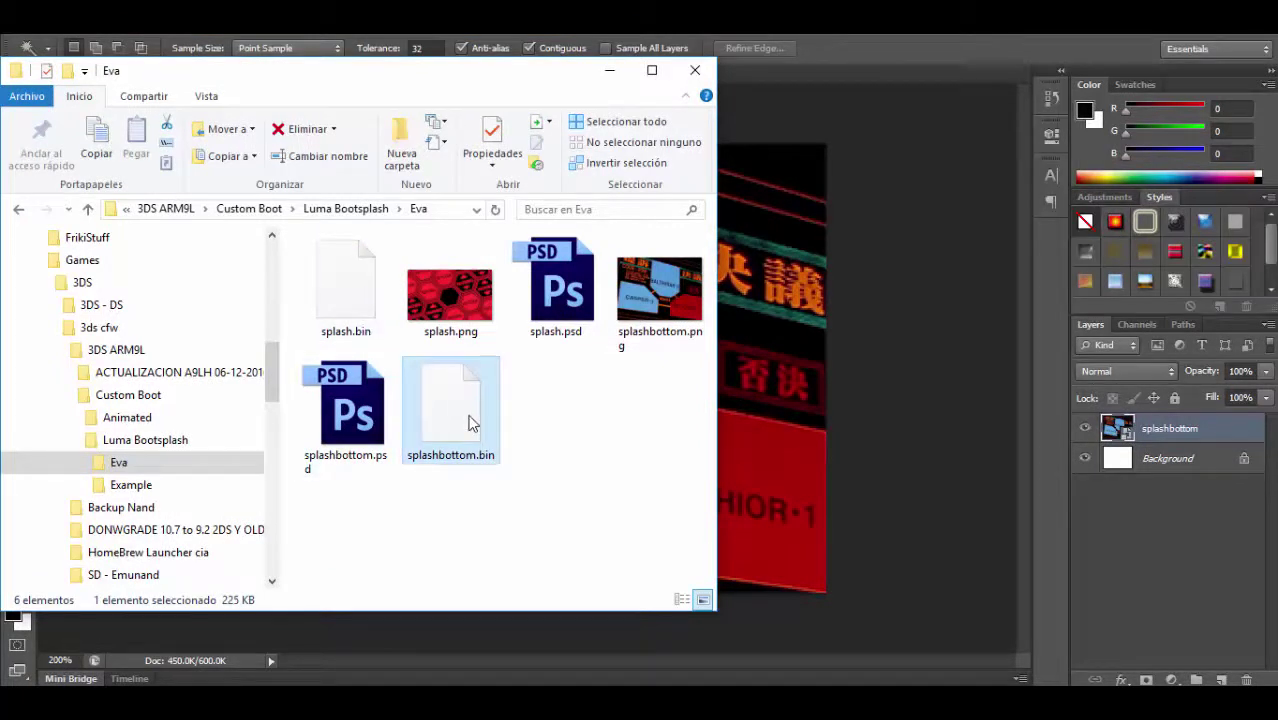
pyautogui.keyDown('shift'); pyautogui.click(352, 314); pyautogui.keyUp('shift')
pyautogui.click(475, 422)
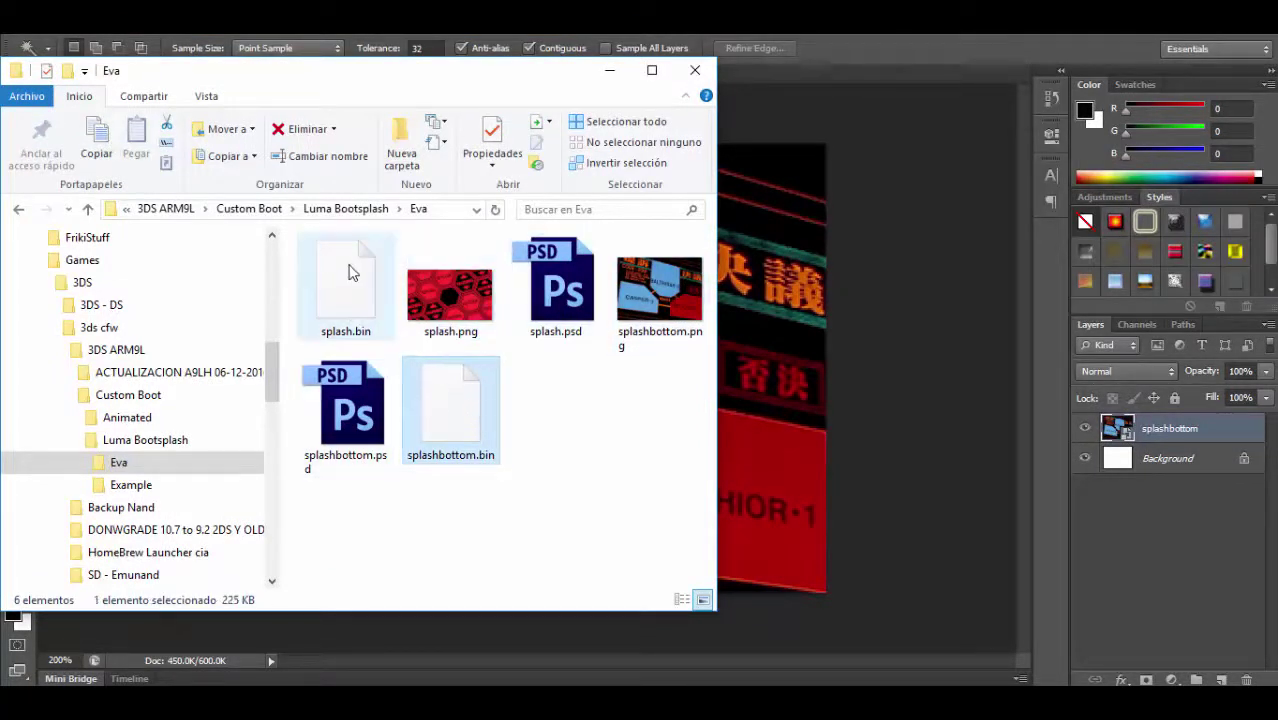
pyautogui.rightClick(350, 272)
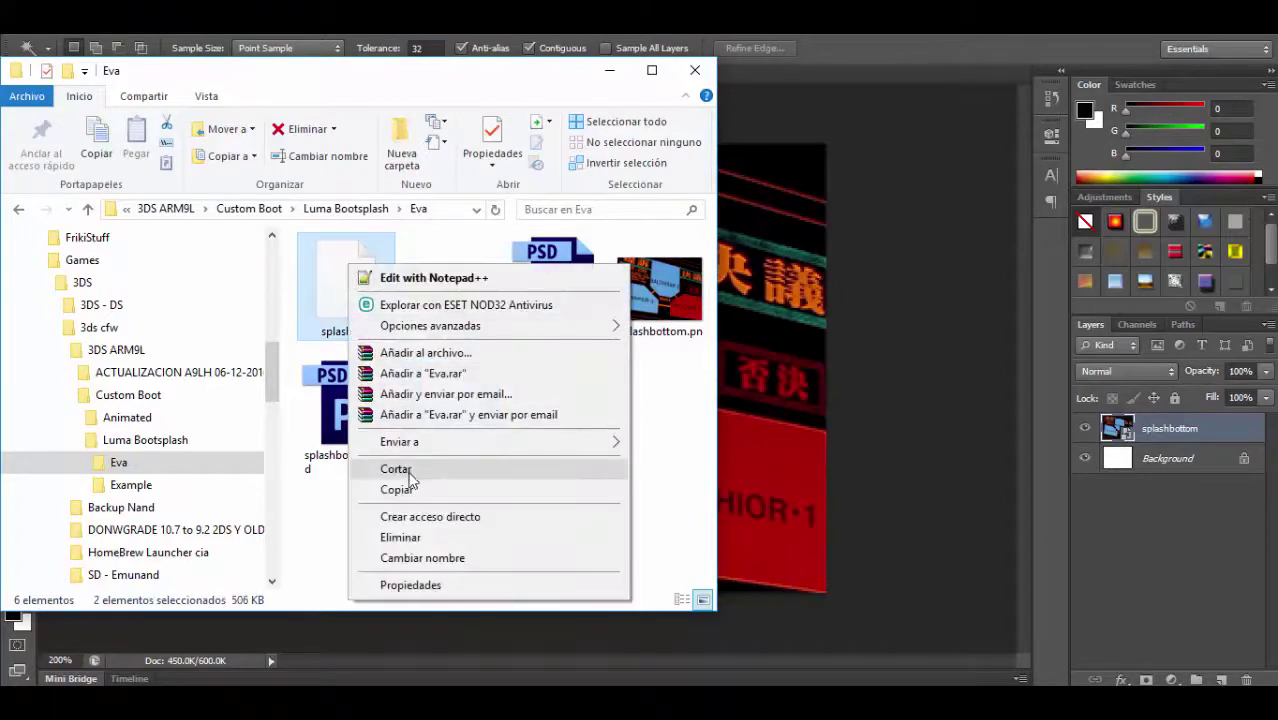
pyautogui.click(400, 490)
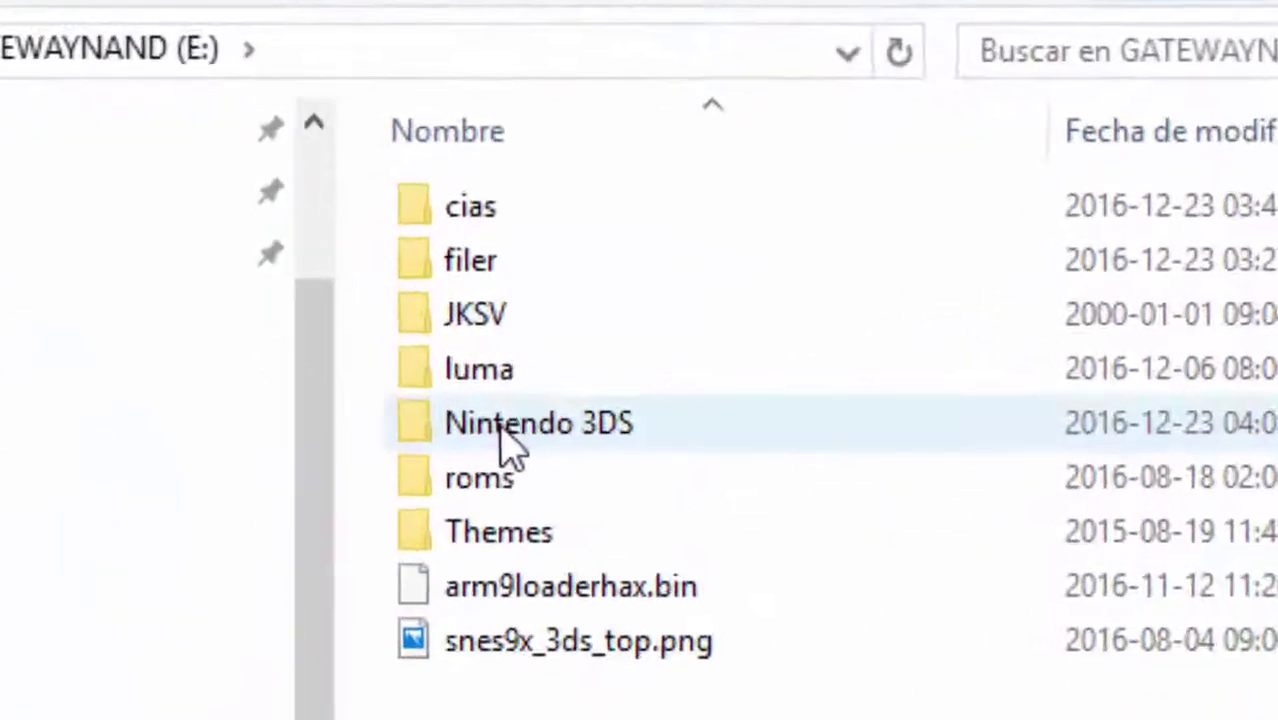
# Paste both BIN files into the luma folder on GATEWAYNAND (E:), replacing the existing ones
pyautogui.click(398, 362)
pyautogui.doubleClick(480, 385)
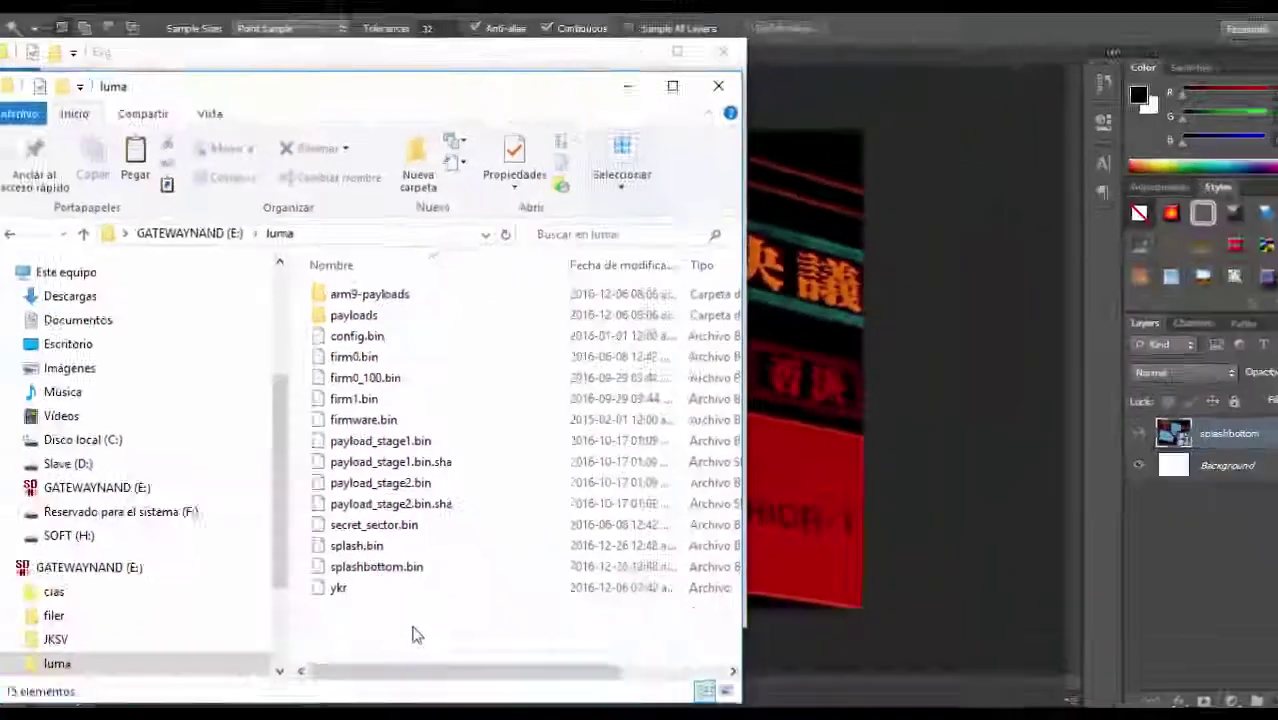
pyautogui.rightClick(405, 606)
pyautogui.click(455, 472)
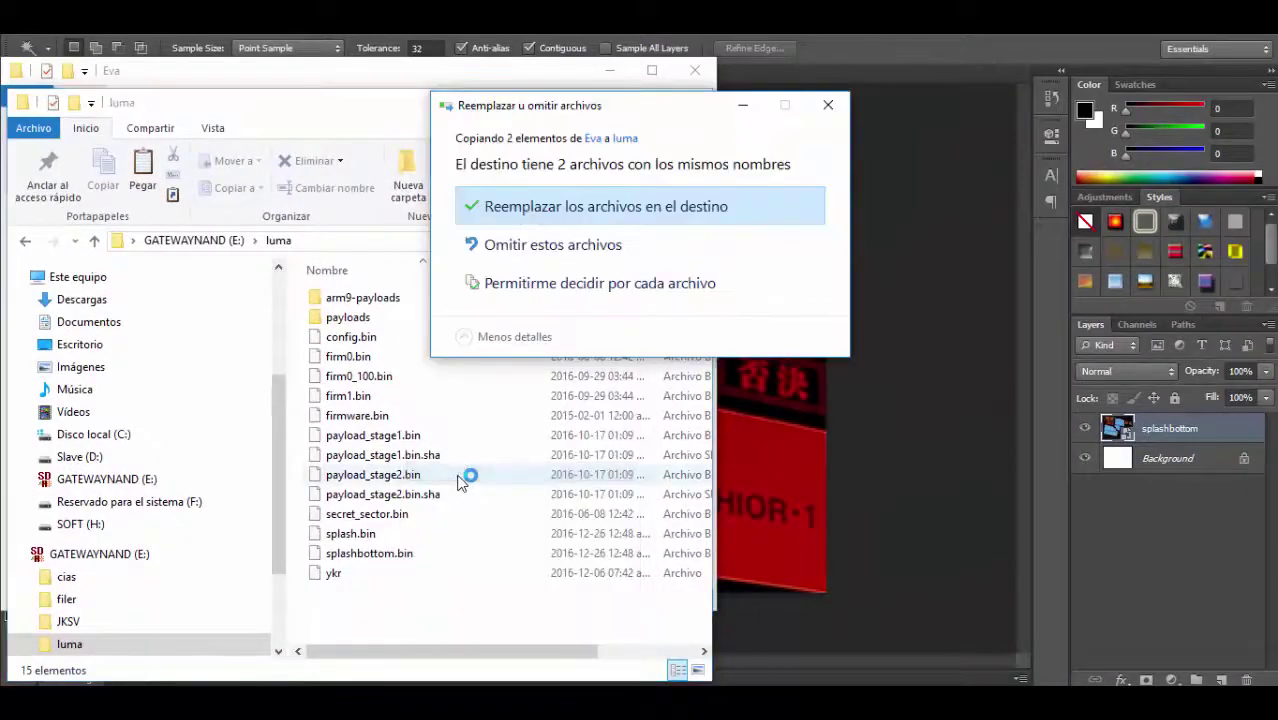
pyautogui.click(536, 214)
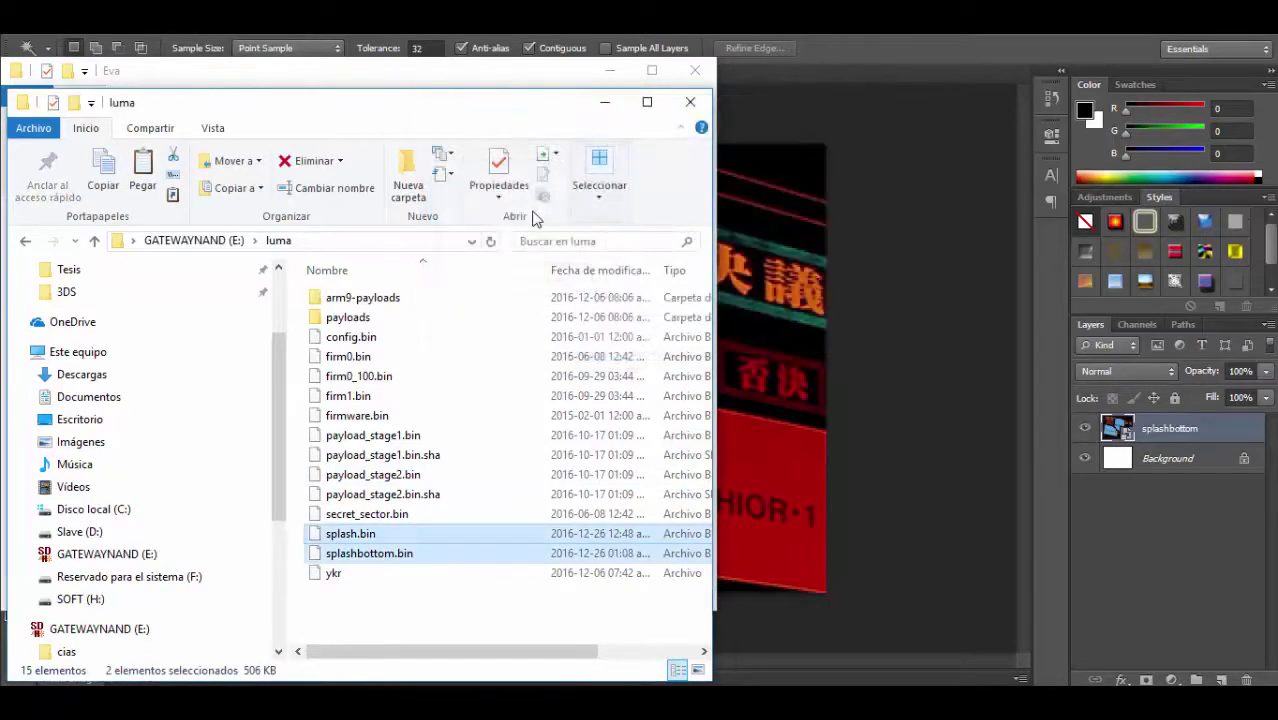
pyautogui.click(371, 608)
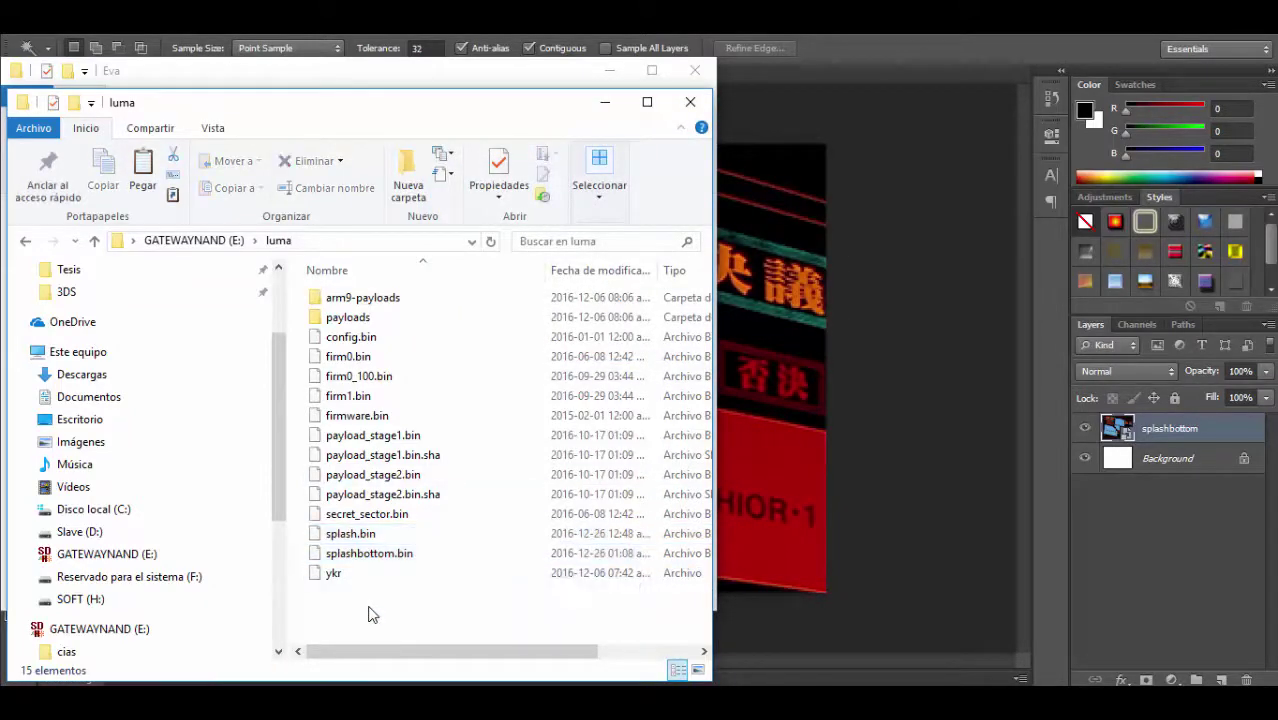